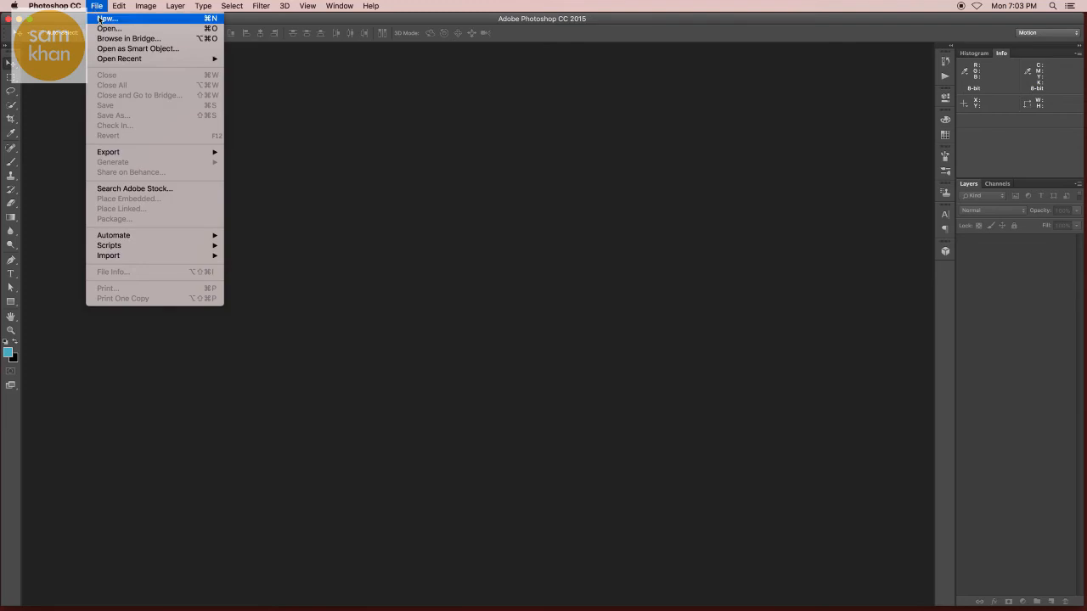
# - Open the phone photo red-iphone-7-angle.jpg from the input folder
pyautogui.click(107, 33)
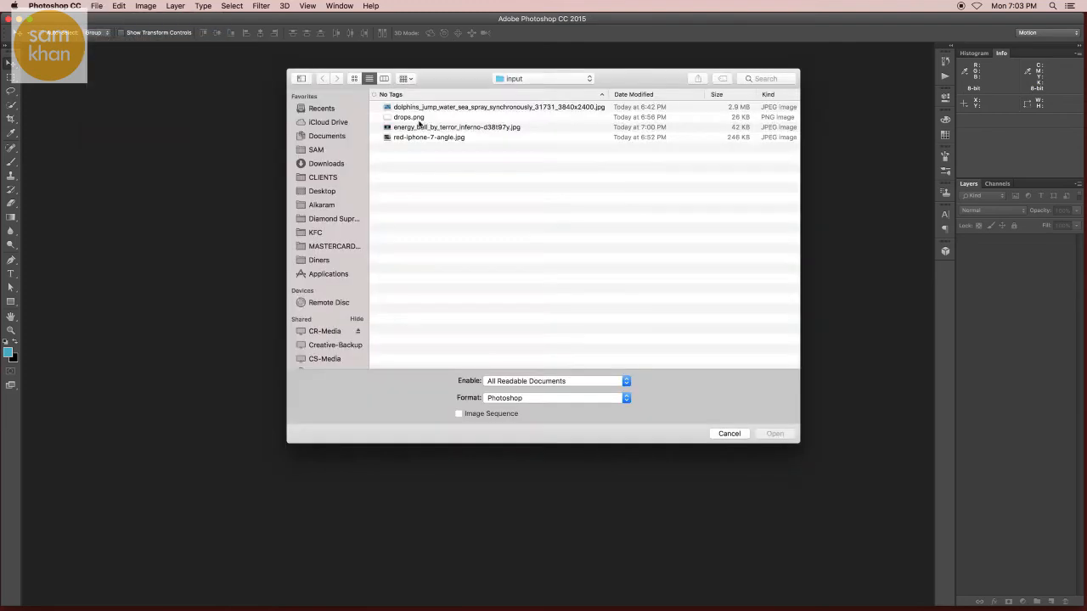
pyautogui.click(418, 138)
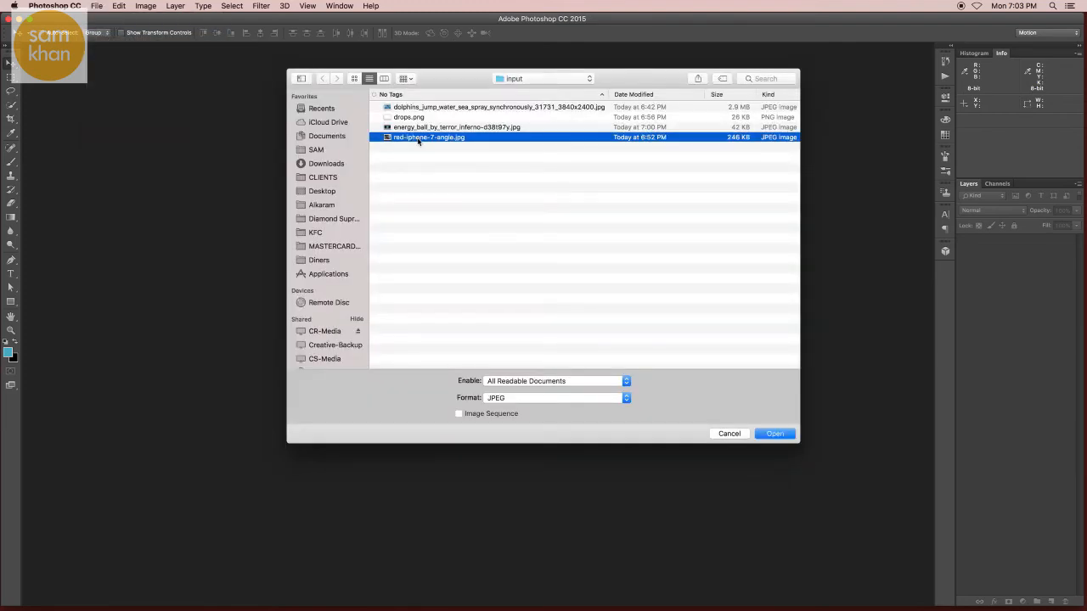
pyautogui.click(771, 434)
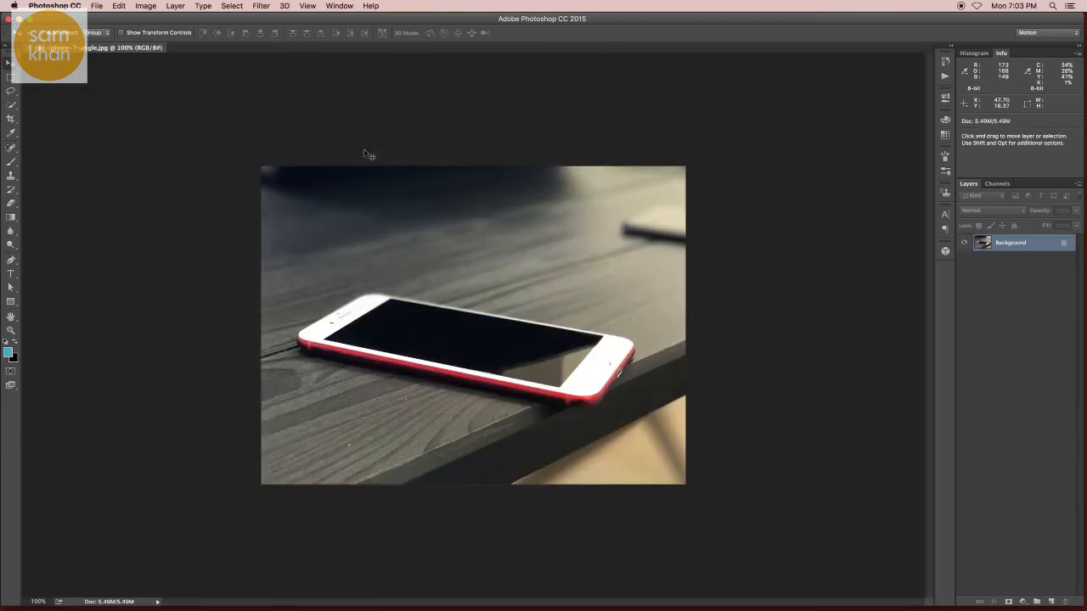
# - Place the dolphins_jump_water_sea JPEG as an embedded layer over the phone photo and lower its opacity to 34%
pyautogui.click(98, 6)
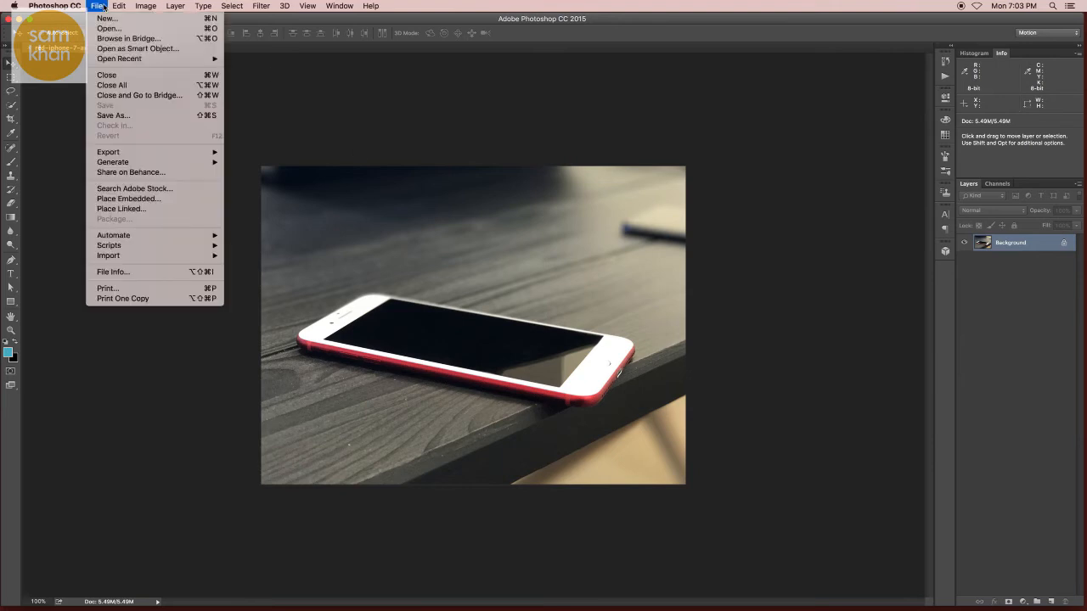
pyautogui.click(170, 202)
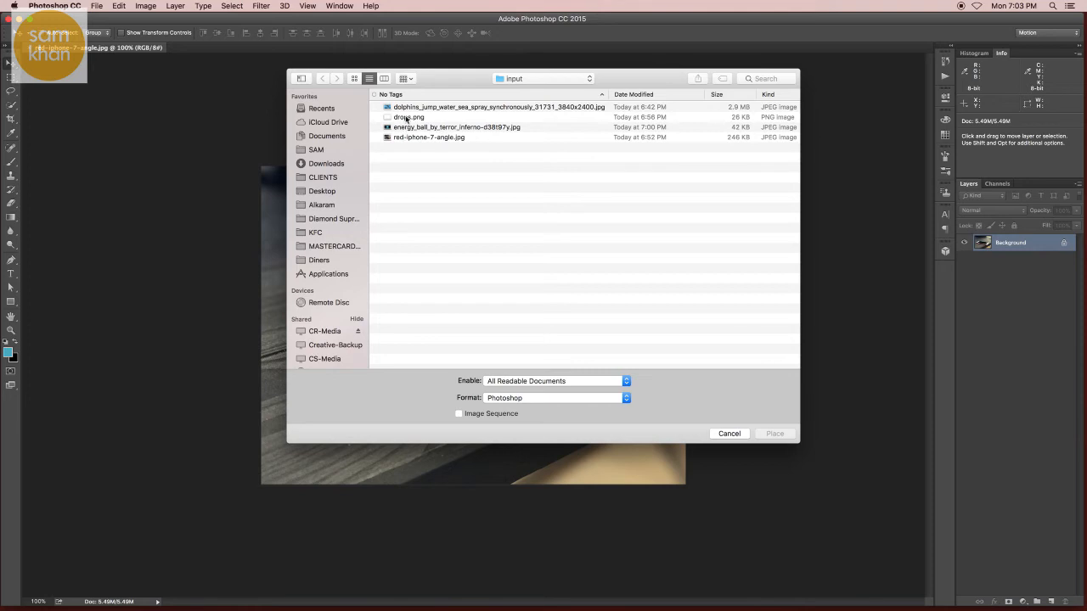
pyautogui.click(406, 108)
pyautogui.click(770, 435)
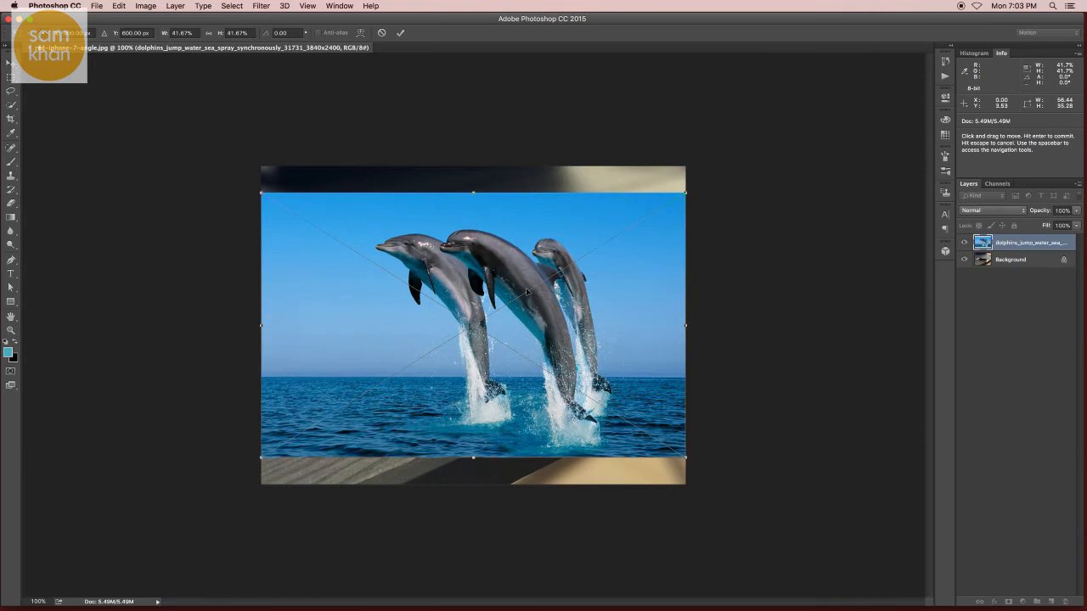
pyautogui.press('Return')
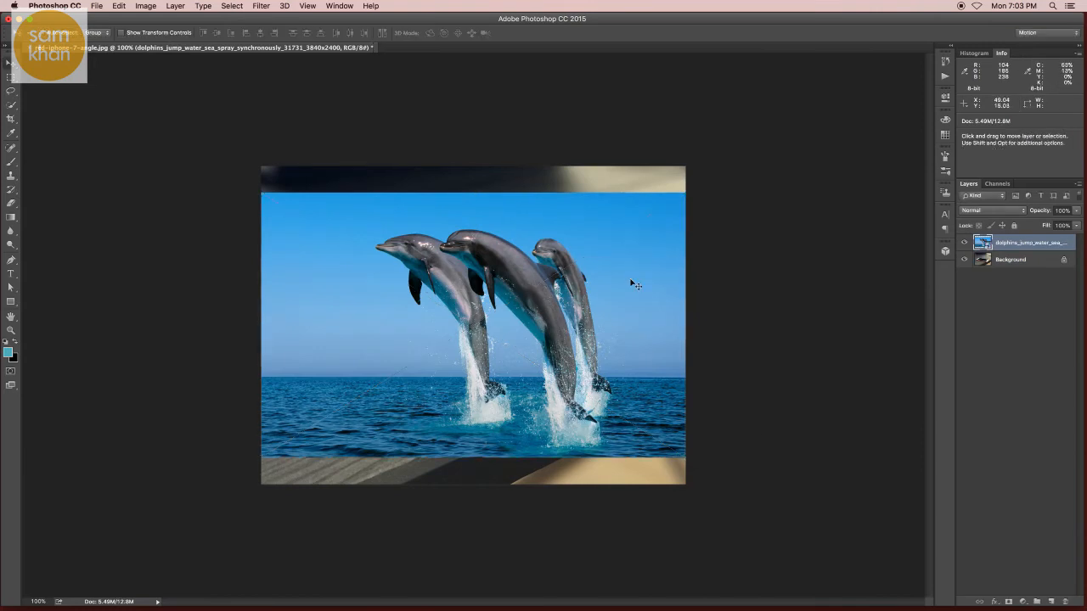
pyautogui.click(1075, 210)
pyautogui.moveTo(1075, 223); pyautogui.dragTo(1042, 225)
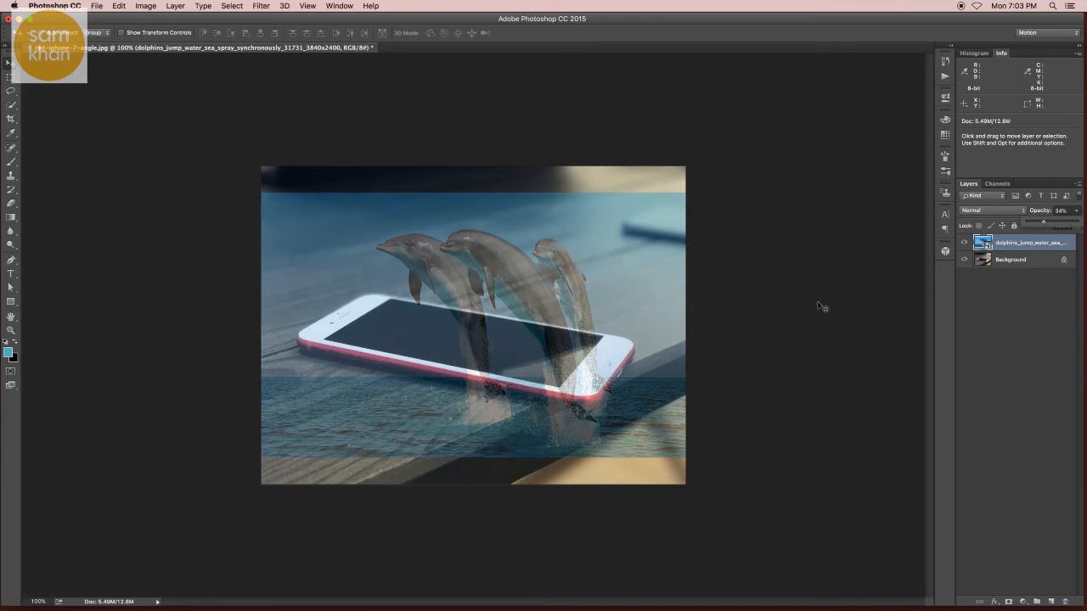
# - Scale the dolphin layer to about 27.8%, rotate it about 7.6° and position it so the sea covers the phone's screen
pyautogui.hotkey('ctrl', 't')
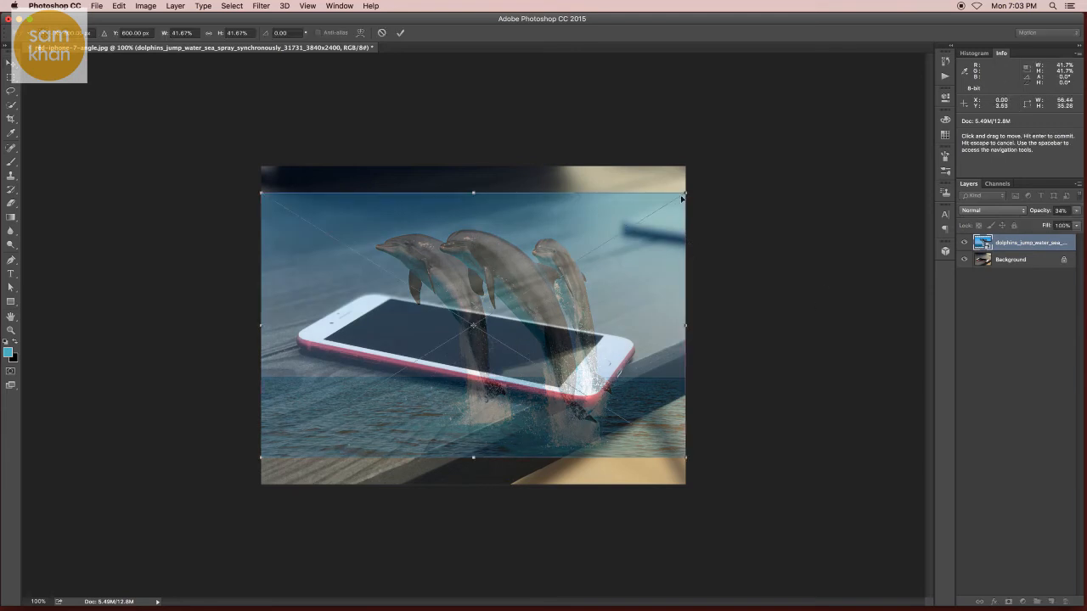
pyautogui.moveTo(682, 198); pyautogui.dragTo(539, 290)
pyautogui.moveTo(486, 366); pyautogui.dragTo(541, 296)
pyautogui.keyDown('super'); pyautogui.click(485, 349); pyautogui.keyUp('super')
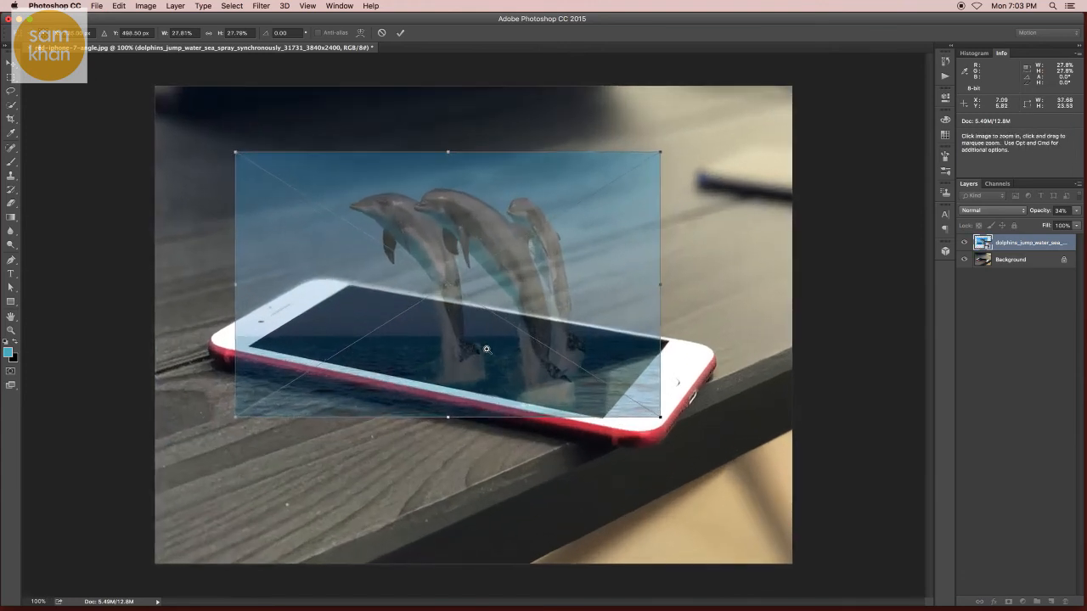
pyautogui.moveTo(508, 344); pyautogui.dragTo(515, 340)
pyautogui.moveTo(674, 316); pyautogui.dragTo(666, 344)
pyautogui.moveTo(578, 332); pyautogui.dragTo(588, 329)
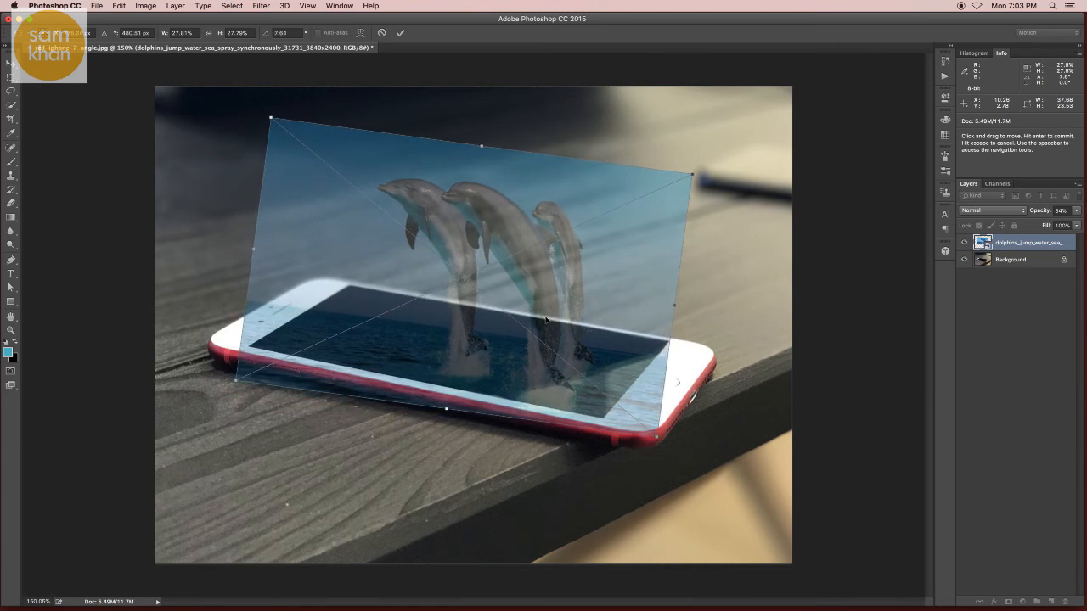
pyautogui.press('Return')
# - Start a Pen tool path at the phone screen's near-left corner, through its far-left corner and along the far edge to the first dolphin
pyautogui.moveTo(267, 349); pyautogui.dragTo(299, 349)
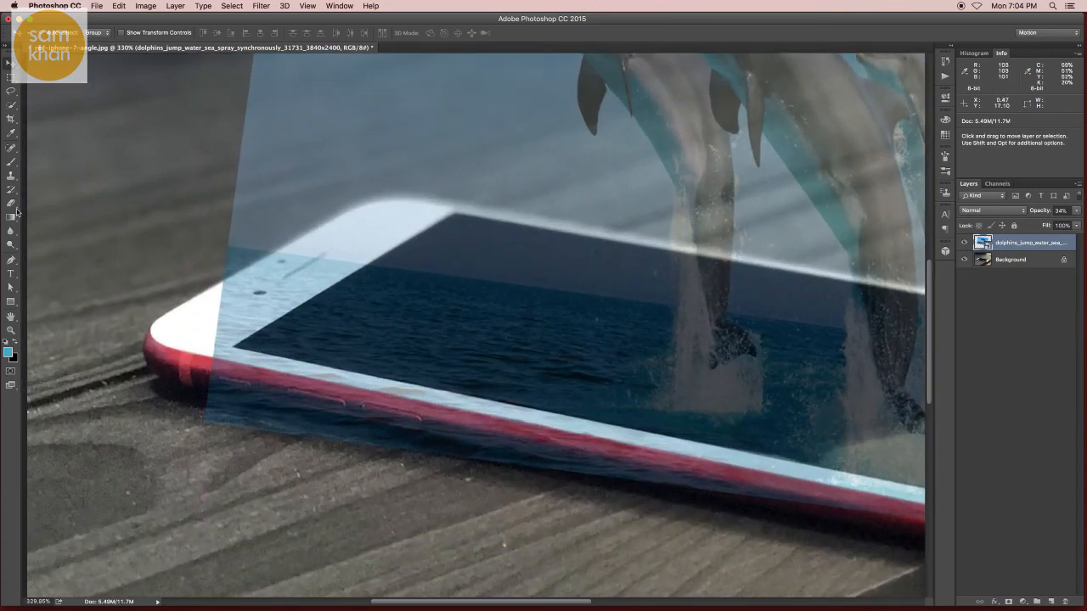
pyautogui.click(12, 263)
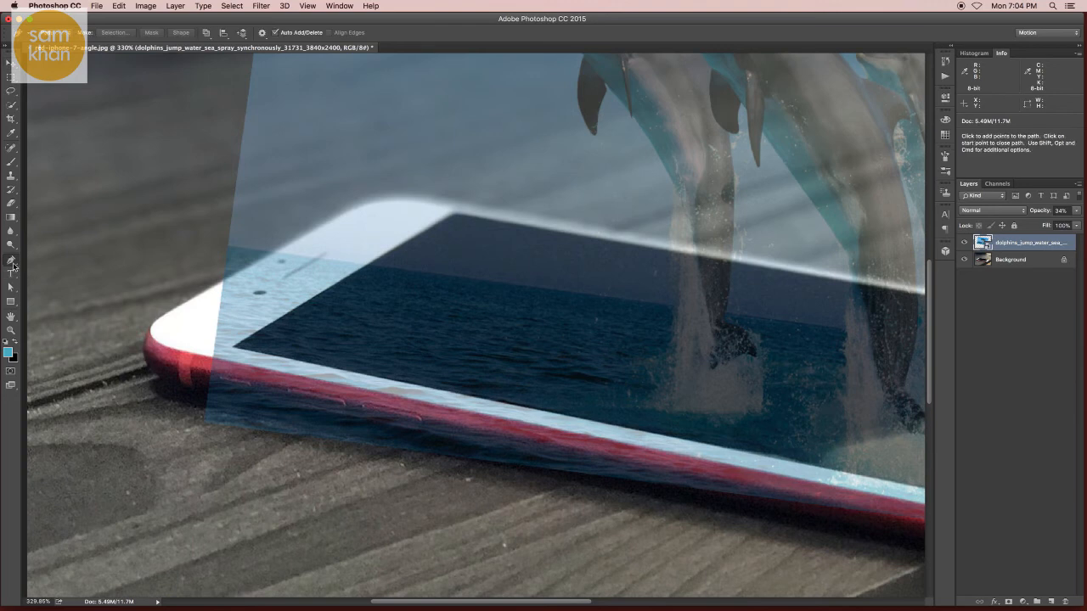
pyautogui.click(235, 349)
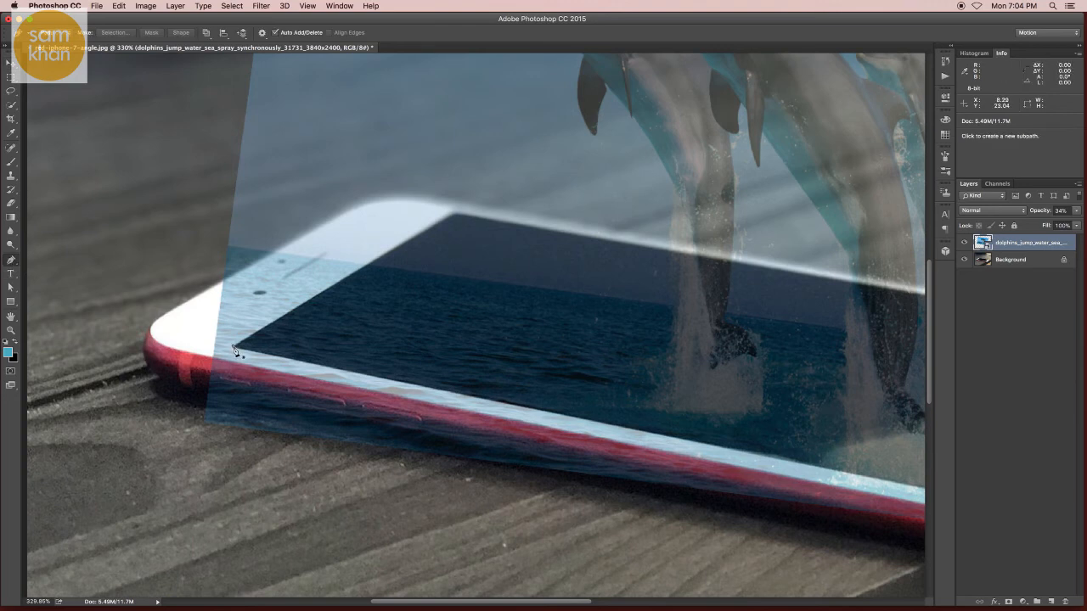
pyautogui.scroll(3, 430, 246)
pyautogui.click(464, 206)
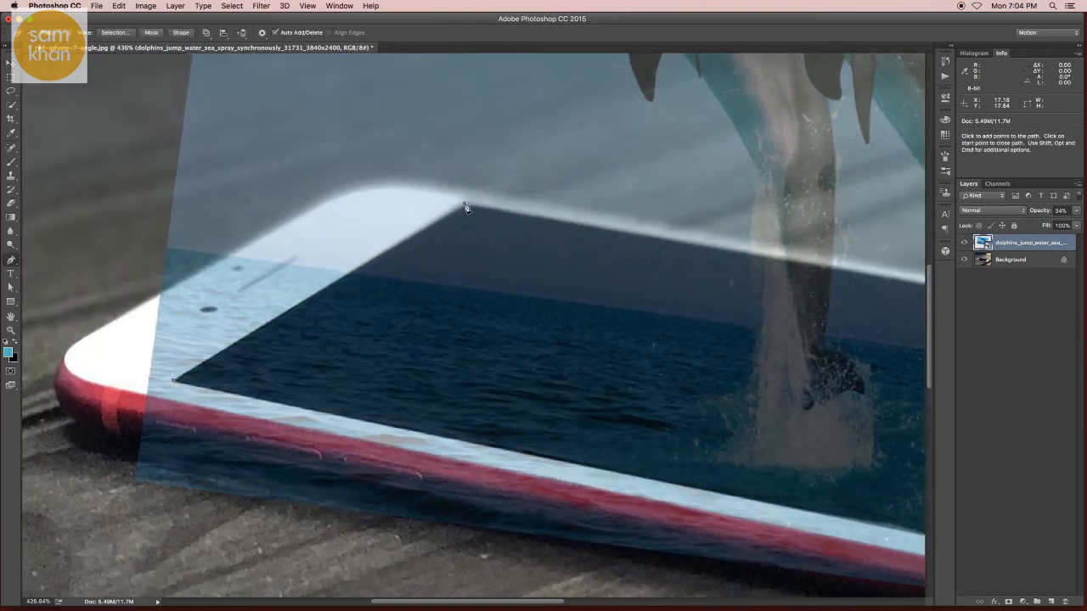
pyautogui.click(753, 254)
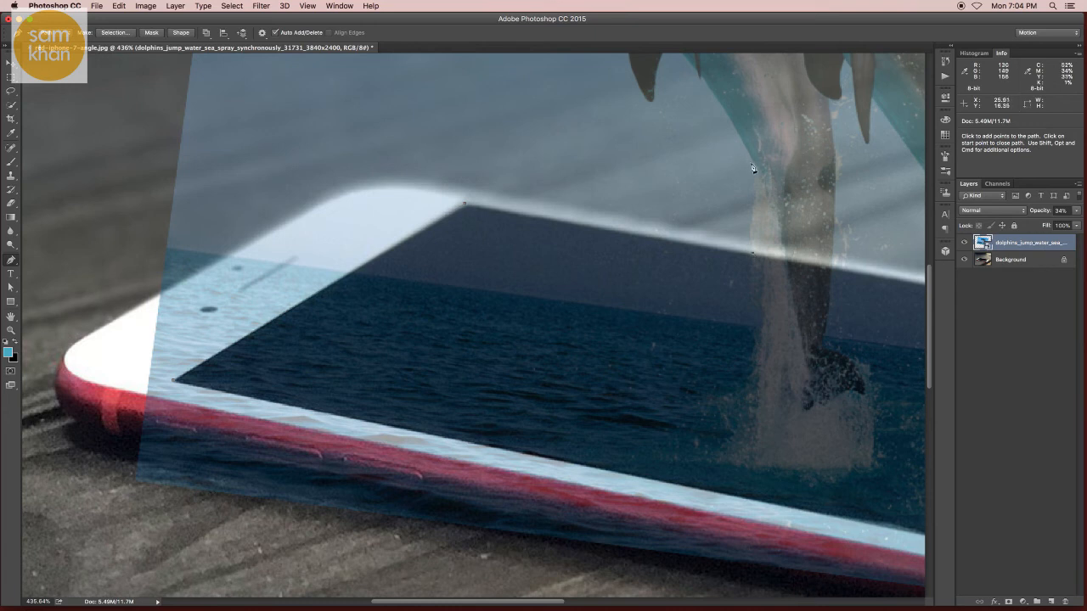
# - Continue the path up the left dolphin's belly and around the outline of its front flipper
pyautogui.moveTo(745, 135); pyautogui.dragTo(701, 305)
pyautogui.scroll(2, 681, 266)
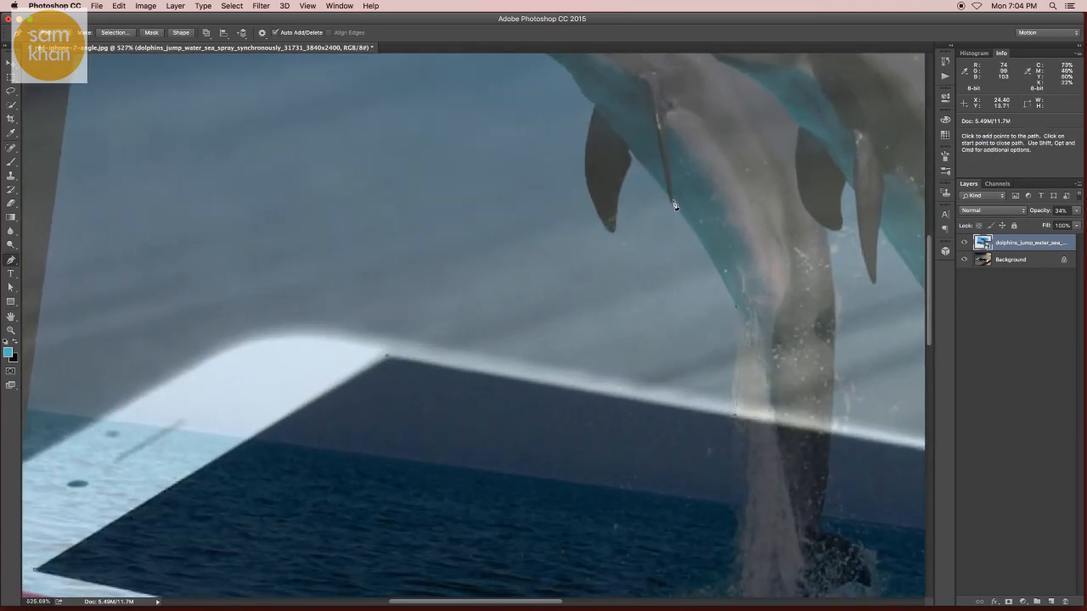
pyautogui.scroll(4, 628, 166)
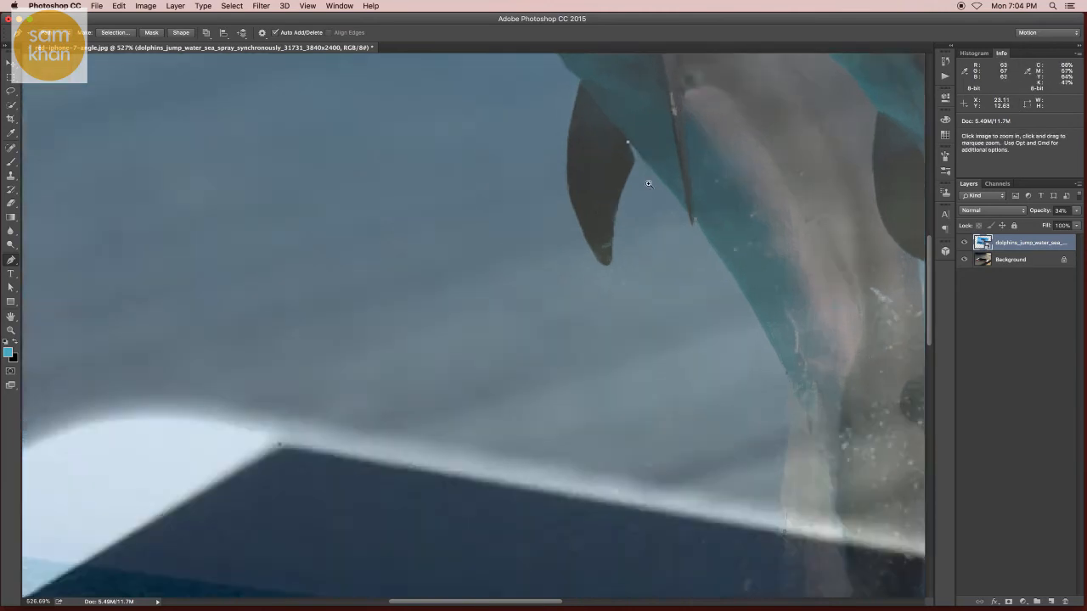
pyautogui.scroll(-1, 622, 174)
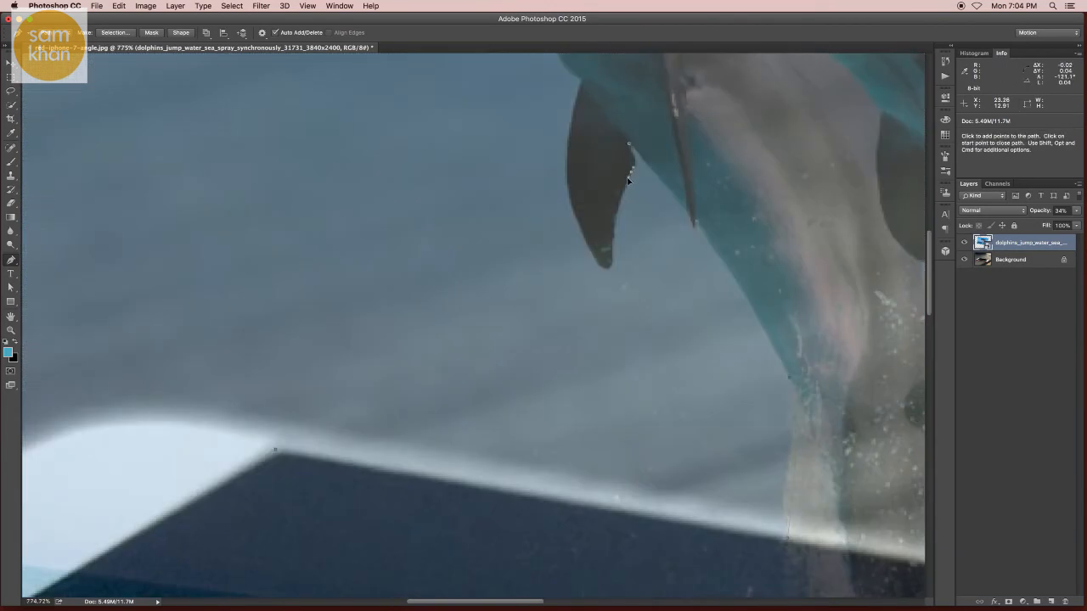
pyautogui.moveTo(626, 183); pyautogui.dragTo(625, 185)
pyautogui.moveTo(610, 244); pyautogui.dragTo(578, 220)
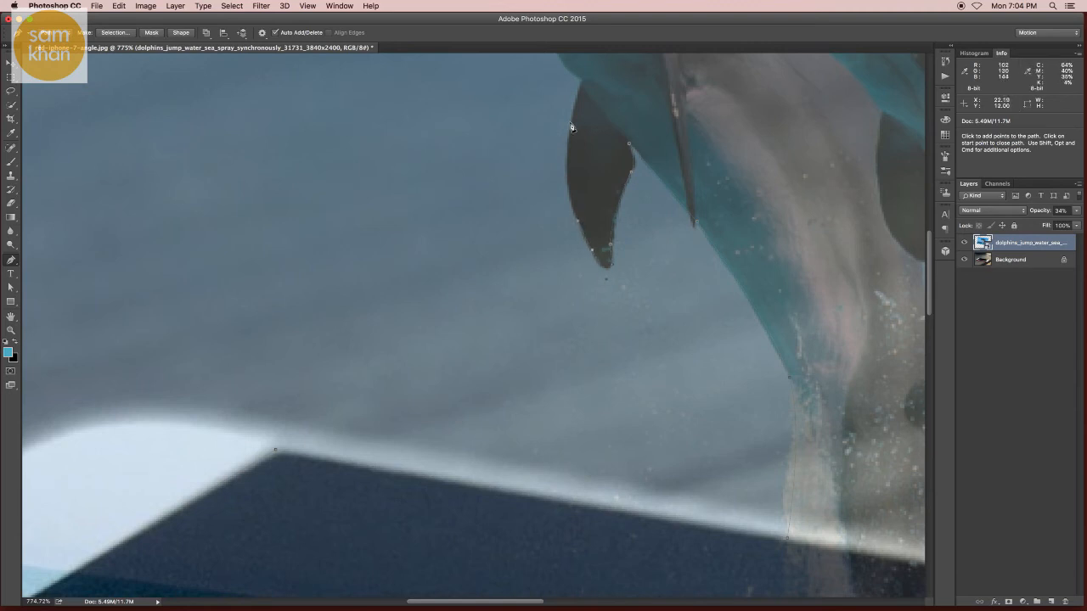
pyautogui.moveTo(573, 123); pyautogui.dragTo(578, 102)
# - Trace the path along the left dolphin's throat, around its snout and over its forehead
pyautogui.scroll(5, 568, 140)
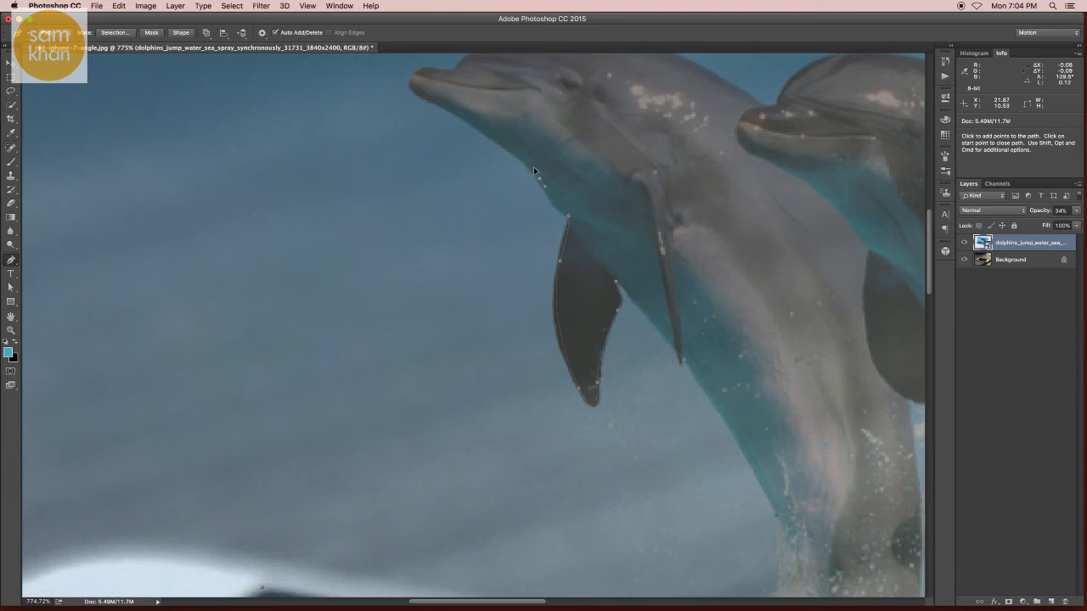
pyautogui.moveTo(530, 160); pyautogui.dragTo(486, 135)
pyautogui.moveTo(429, 103); pyautogui.dragTo(417, 95)
pyautogui.scroll(3, 412, 165)
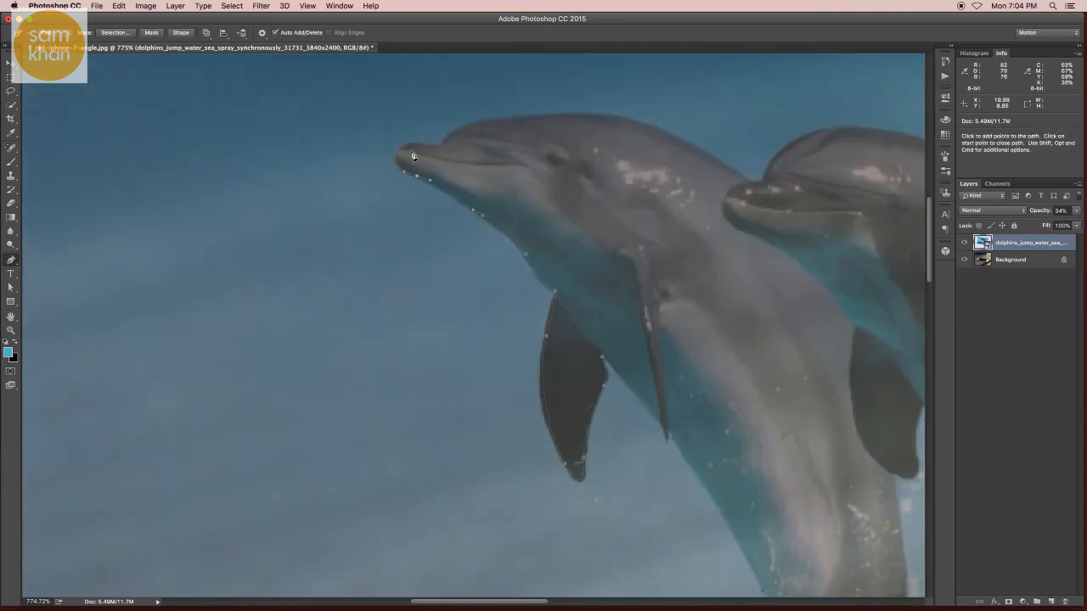
pyautogui.moveTo(412, 146); pyautogui.dragTo(433, 147)
pyautogui.moveTo(509, 118); pyautogui.dragTo(555, 118)
# - Extend the path along the left dolphin's back, over the middle dolphin's snout and head, and onto its upper back
pyautogui.press('space')
pyautogui.moveTo(763, 188); pyautogui.dragTo(609, 228)
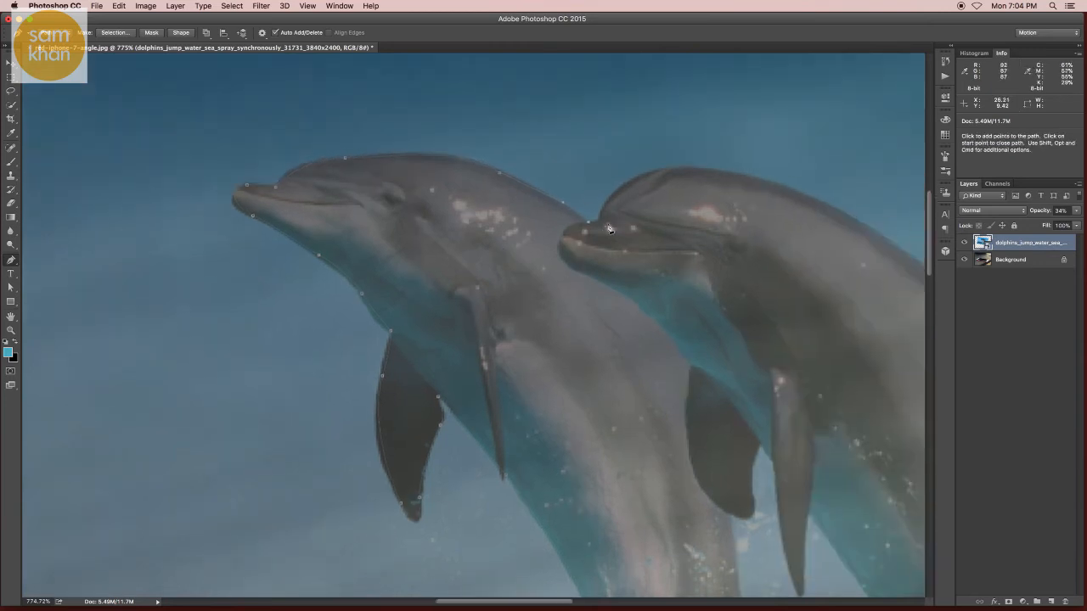
pyautogui.moveTo(670, 171); pyautogui.dragTo(725, 172)
pyautogui.press('space')
pyautogui.moveTo(751, 212); pyautogui.dragTo(548, 209)
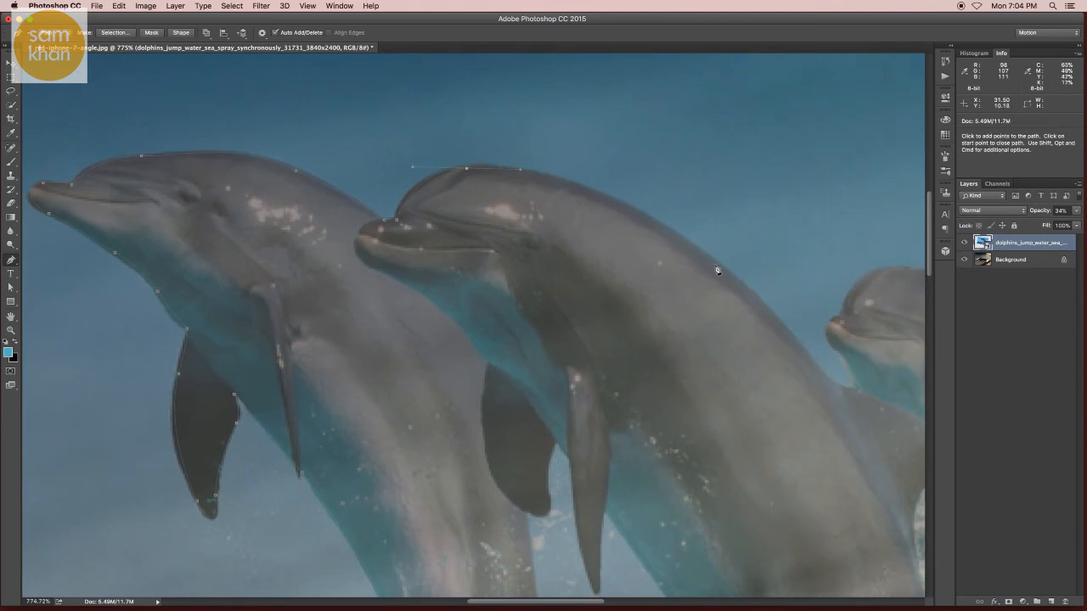
pyautogui.moveTo(717, 270); pyautogui.dragTo(747, 292)
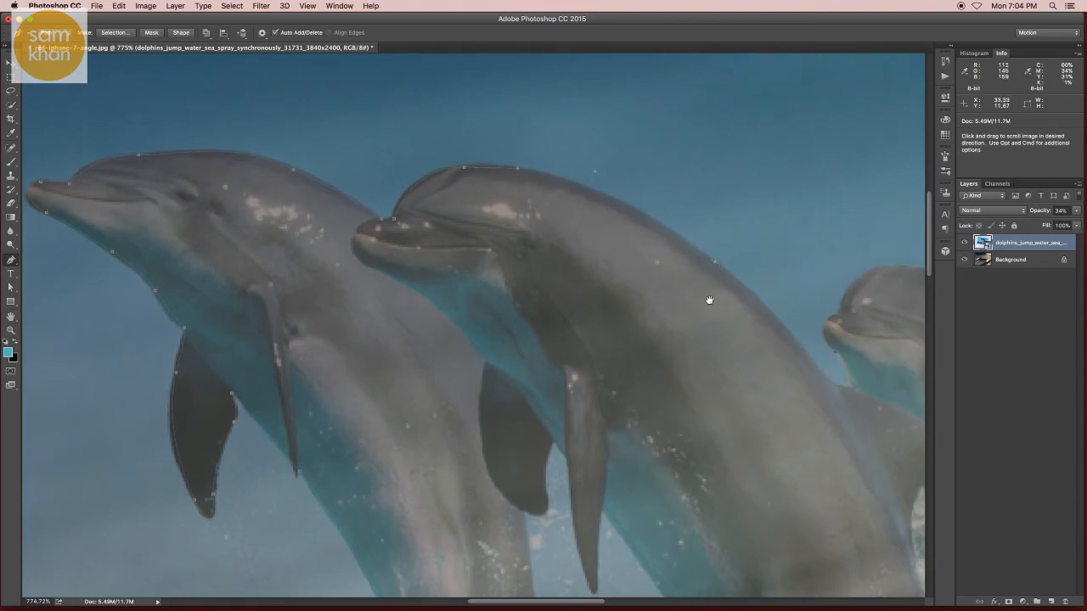
# - Carry the path down the middle dolphin's back to the base of its dorsal fin, refining the curve to fit the outline
pyautogui.press('space')
pyautogui.moveTo(837, 355); pyautogui.dragTo(603, 259)
pyautogui.click(608, 265)
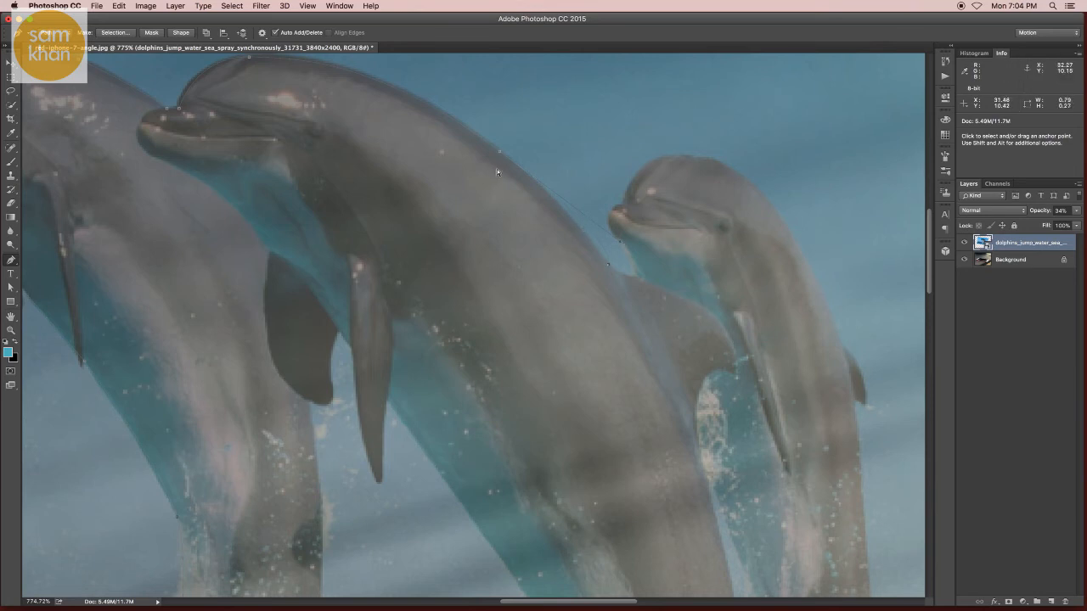
pyautogui.moveTo(620, 245); pyautogui.dragTo(587, 224)
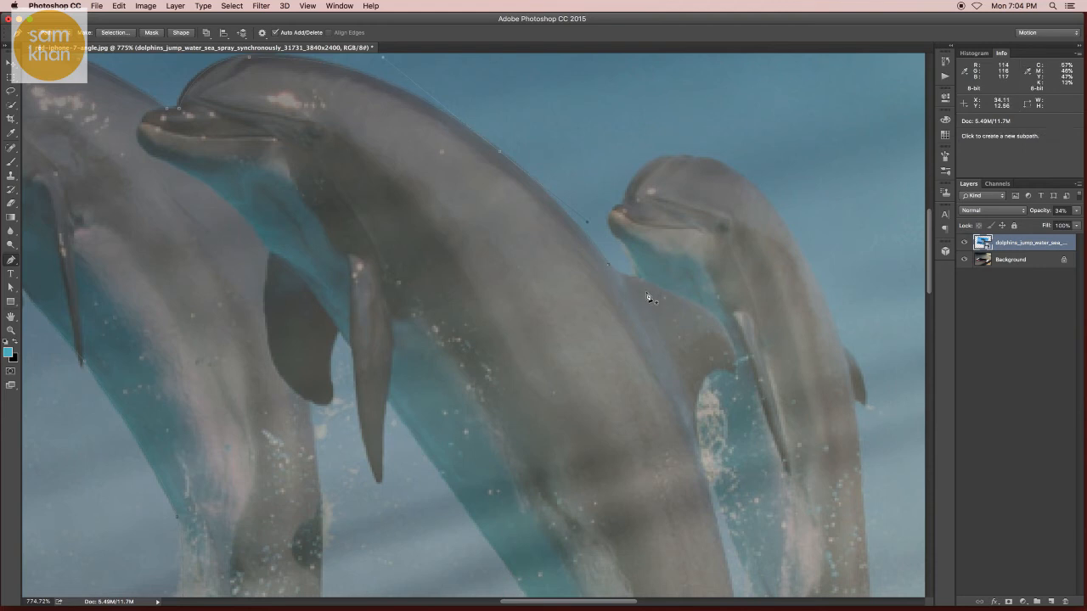
pyautogui.press('super+z')
pyautogui.moveTo(644, 280)
pyautogui.mouseDown()
pyautogui.moveTo(654, 280)
pyautogui.moveTo(638, 279)
pyautogui.mouseUp()
pyautogui.click(608, 265)
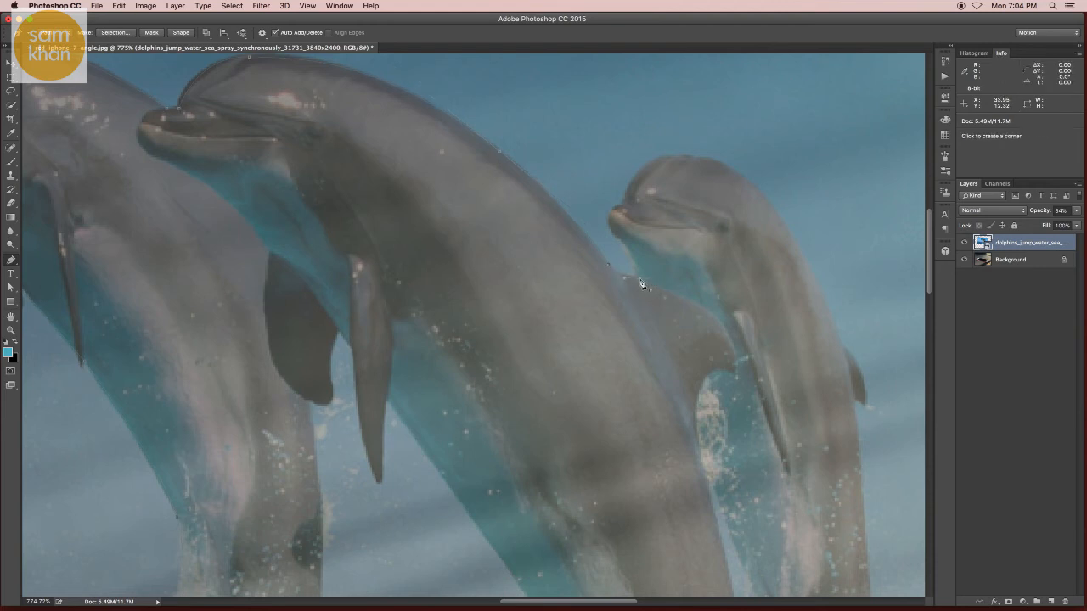
# - Trace the right dolphin's snout, head and back, and continue the path around its dorsal fin
pyautogui.moveTo(614, 221); pyautogui.dragTo(617, 206)
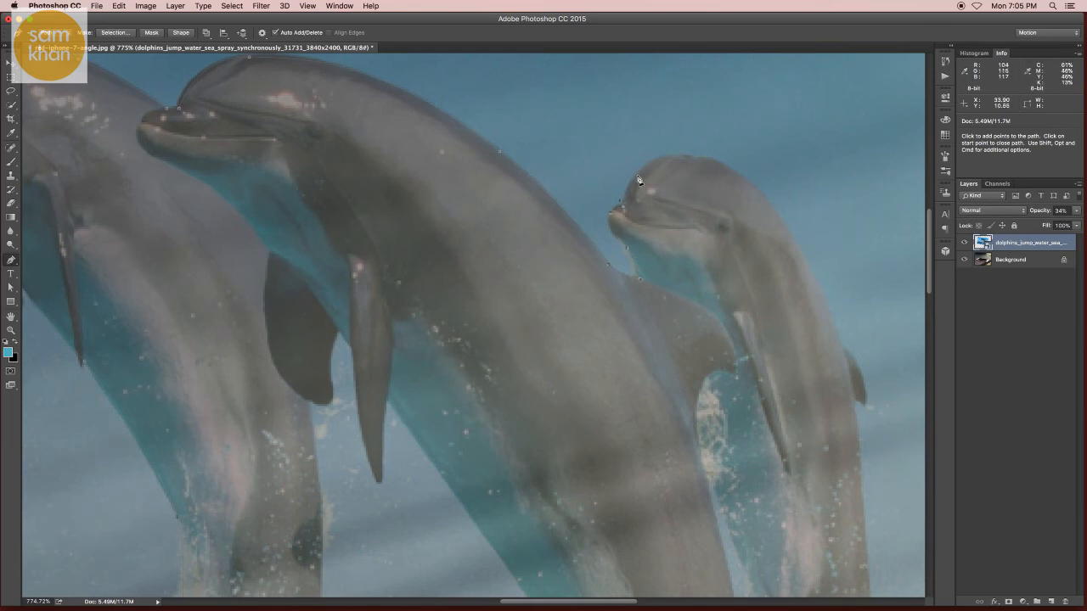
pyautogui.moveTo(649, 168); pyautogui.dragTo(590, 287)
pyautogui.press('space')
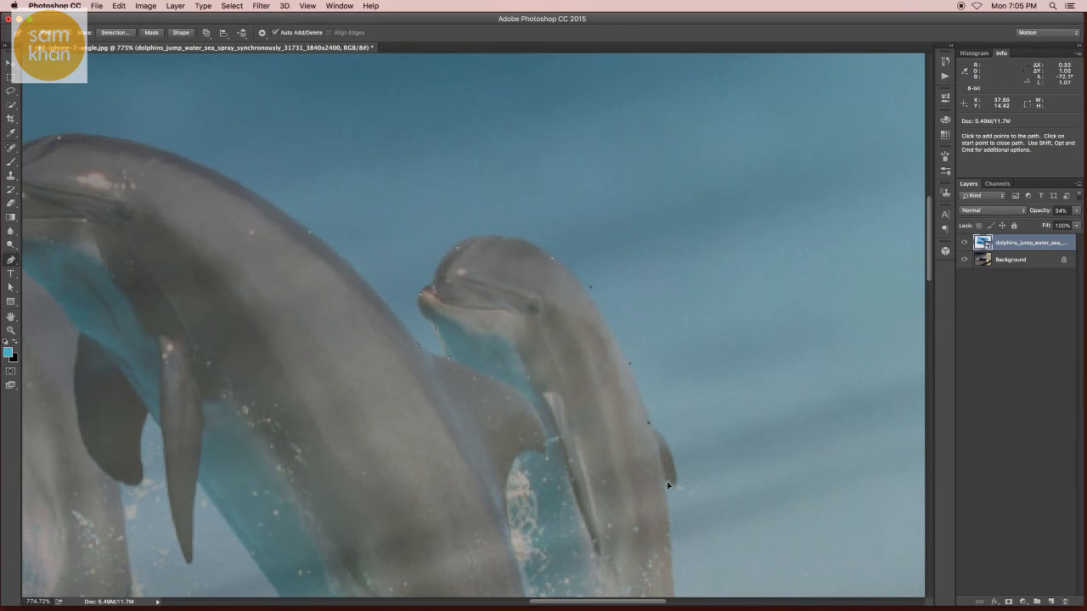
pyautogui.press('space')
pyautogui.moveTo(661, 466); pyautogui.dragTo(642, 384)
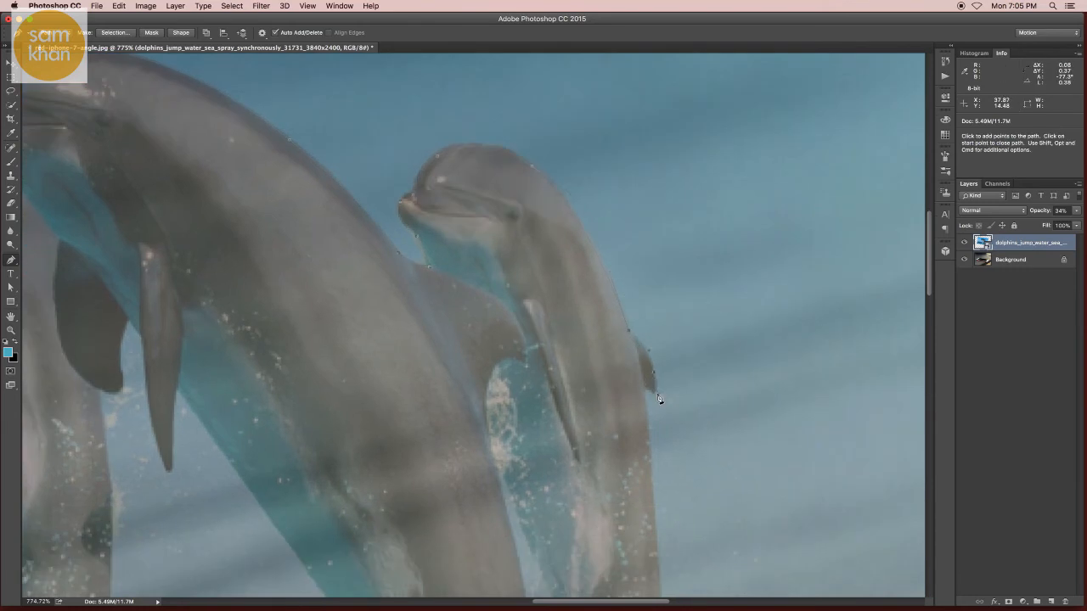
pyautogui.click(655, 393)
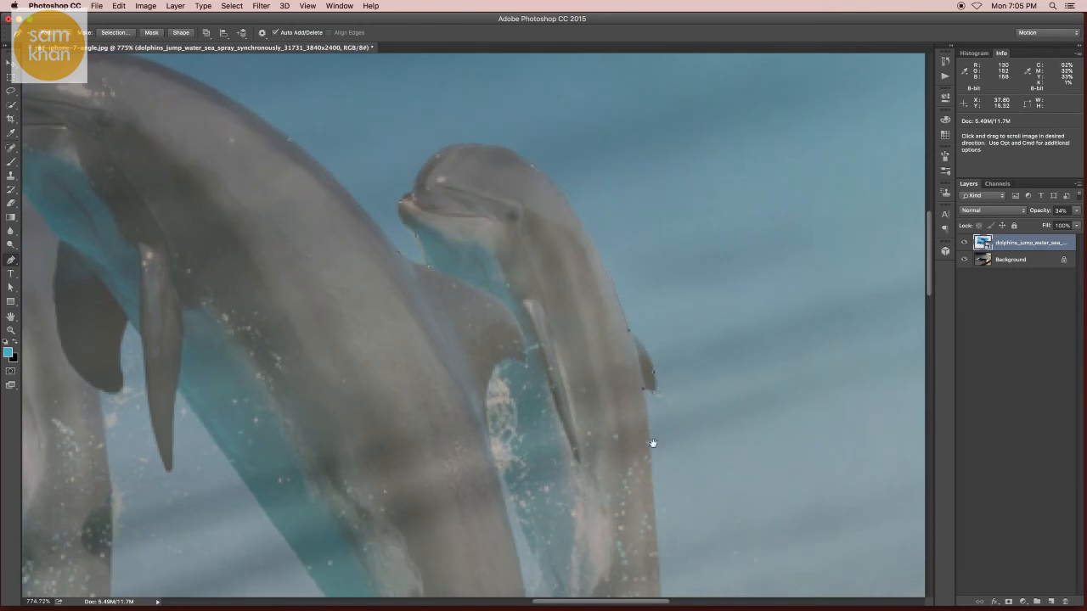
# - Continue the path down the right dolphin's outer edge to where it meets the phone screen's far edge
pyautogui.press('space')
pyautogui.moveTo(650, 442); pyautogui.dragTo(614, 272)
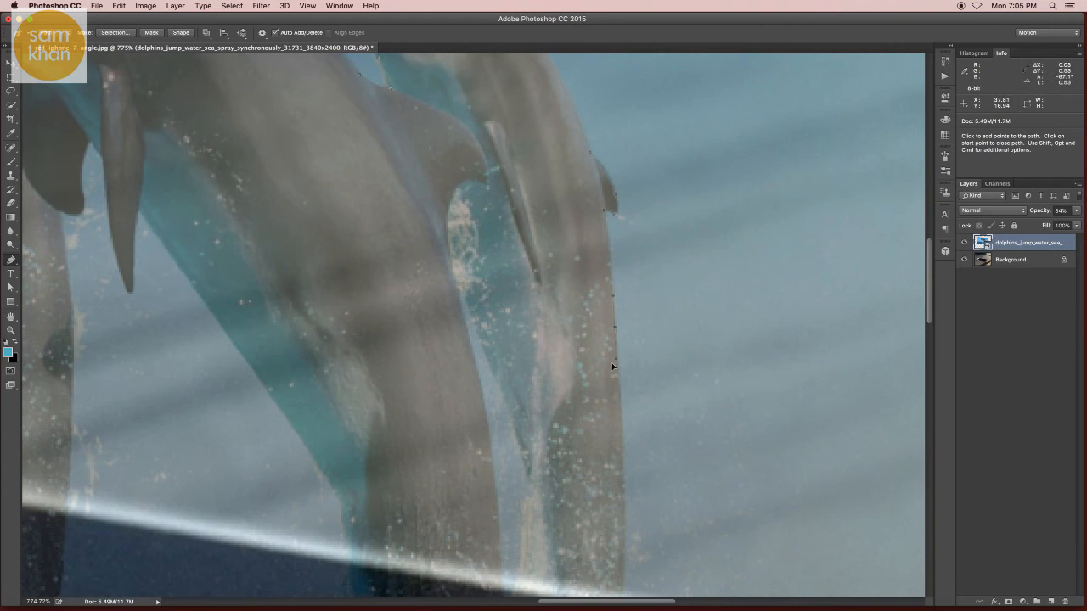
pyautogui.press('space')
pyautogui.moveTo(612, 362); pyautogui.dragTo(587, 199)
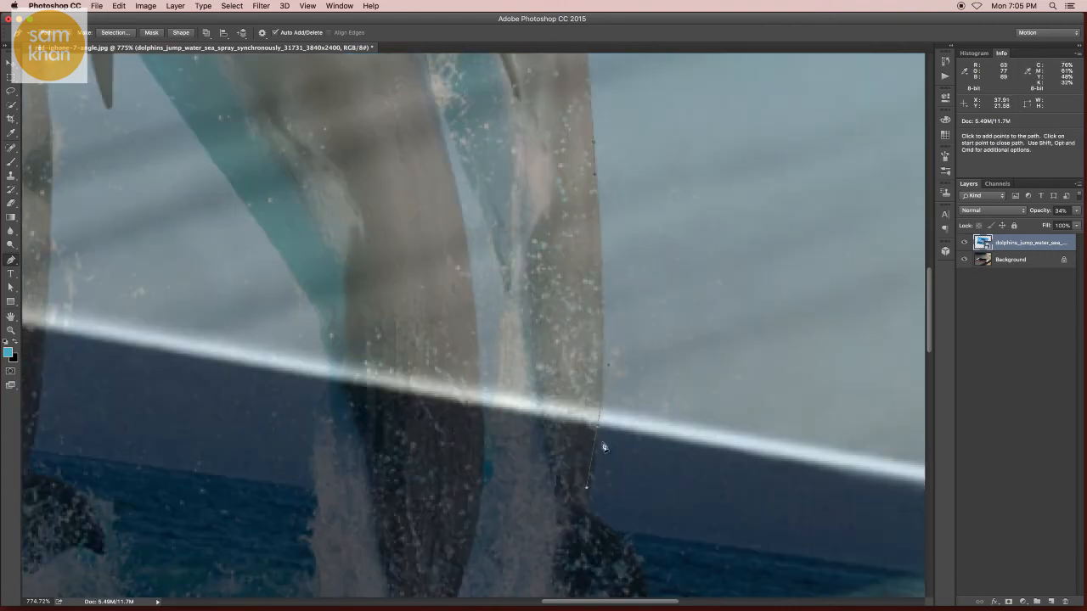
# - Continue the path around the remaining corners of the phone's screen and close it along the far edge
pyautogui.press('space')
pyautogui.moveTo(729, 438); pyautogui.dragTo(440, 339)
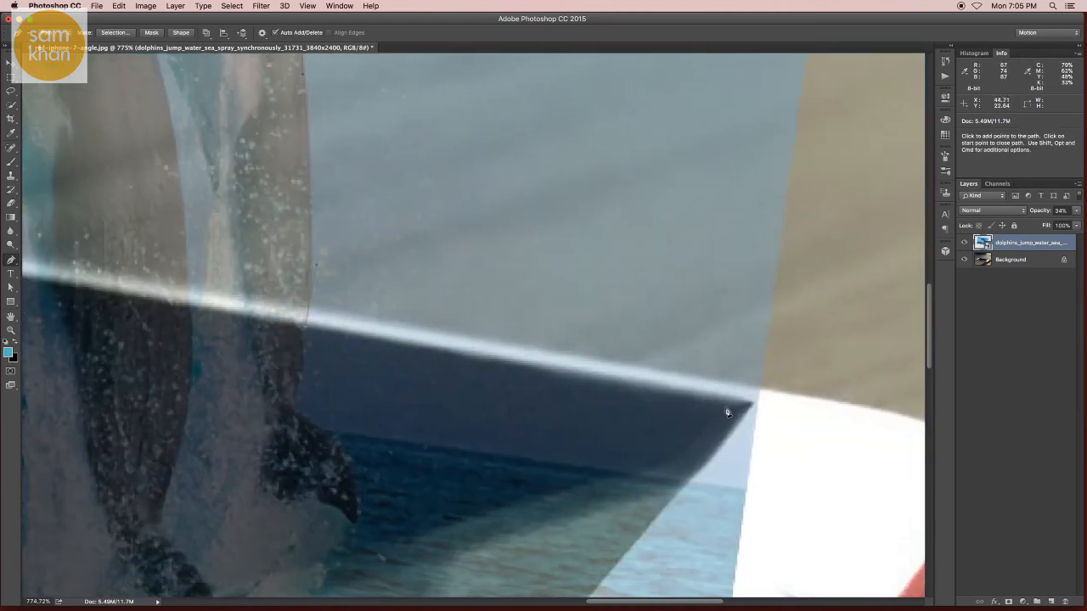
pyautogui.press('space')
pyautogui.moveTo(667, 459); pyautogui.dragTo(774, 238)
pyautogui.press('space')
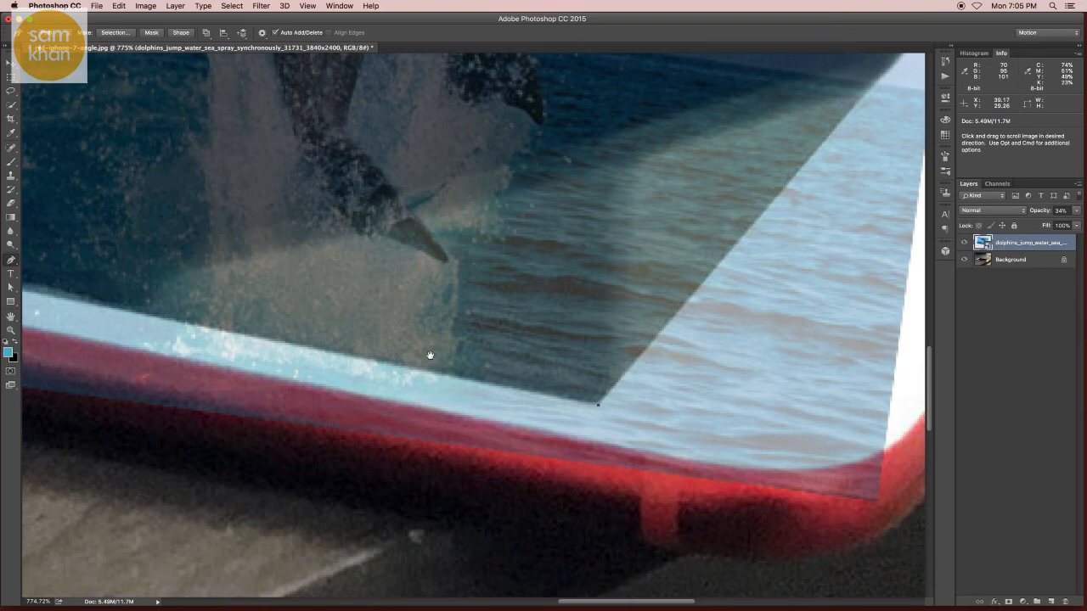
pyautogui.moveTo(430, 357); pyautogui.dragTo(718, 370)
pyautogui.moveTo(403, 287); pyautogui.dragTo(629, 345)
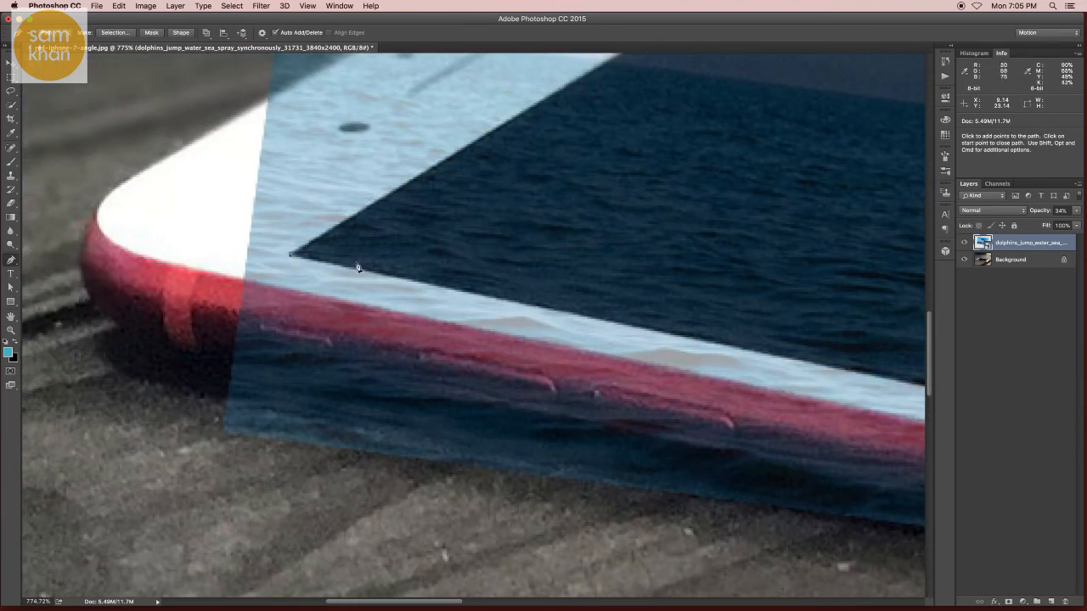
# - Convert the closed path to a selection, mask the dolphin layer with it, and set the layer's opacity to 71%
pyautogui.press('super+0')
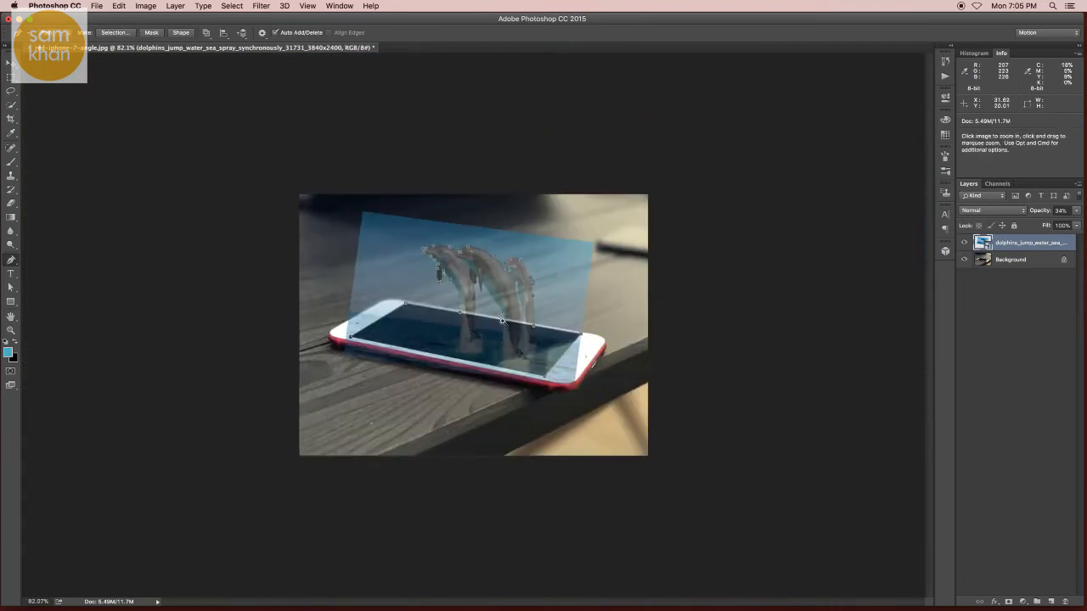
pyautogui.press('super+plus')
pyautogui.scroll(2, 533, 327)
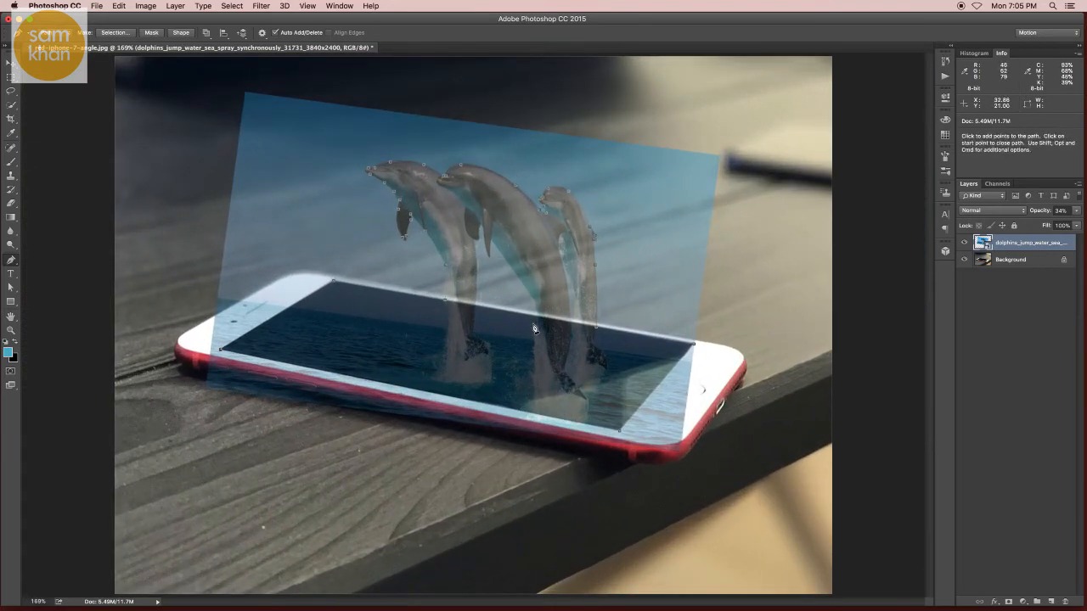
pyautogui.press('super+Return')
pyautogui.press('v')
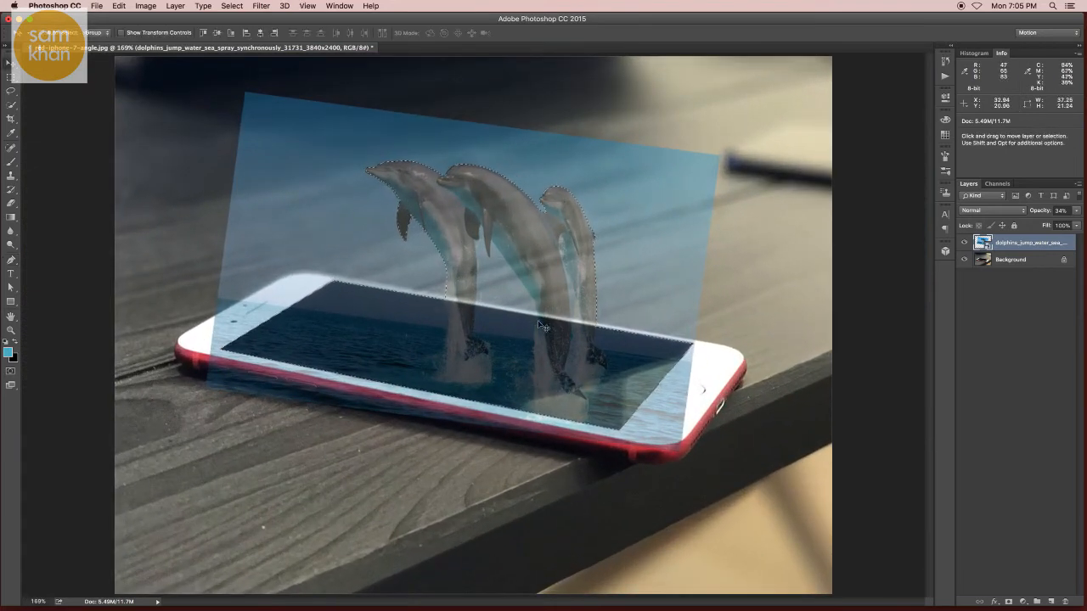
pyautogui.click(1009, 602)
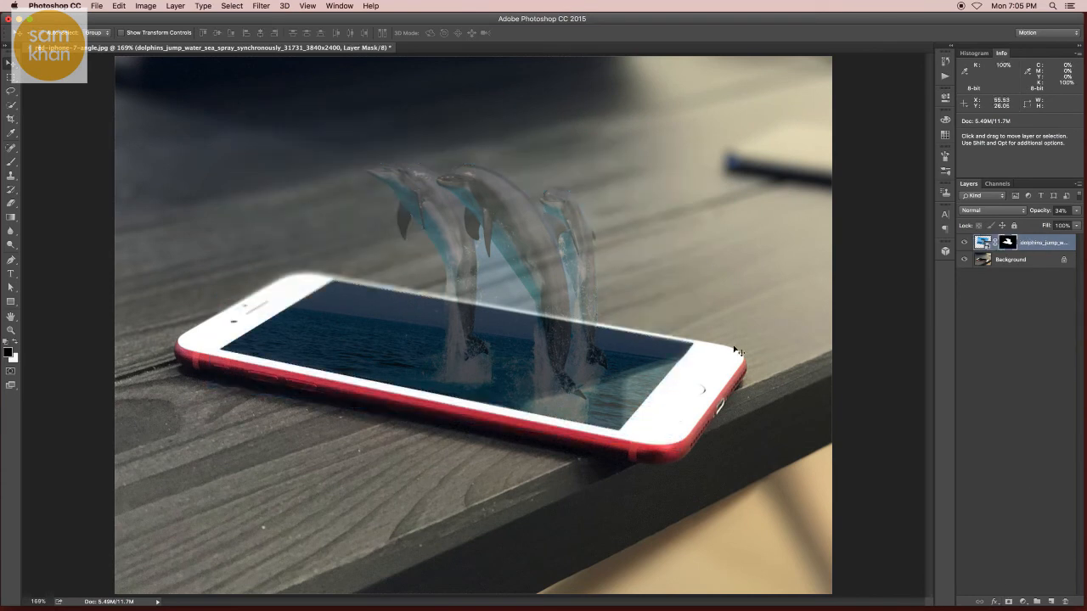
pyautogui.moveTo(1077, 214)
pyautogui.mouseDown()
pyautogui.moveTo(1080, 224)
pyautogui.moveTo(1063, 224)
pyautogui.mouseUp()
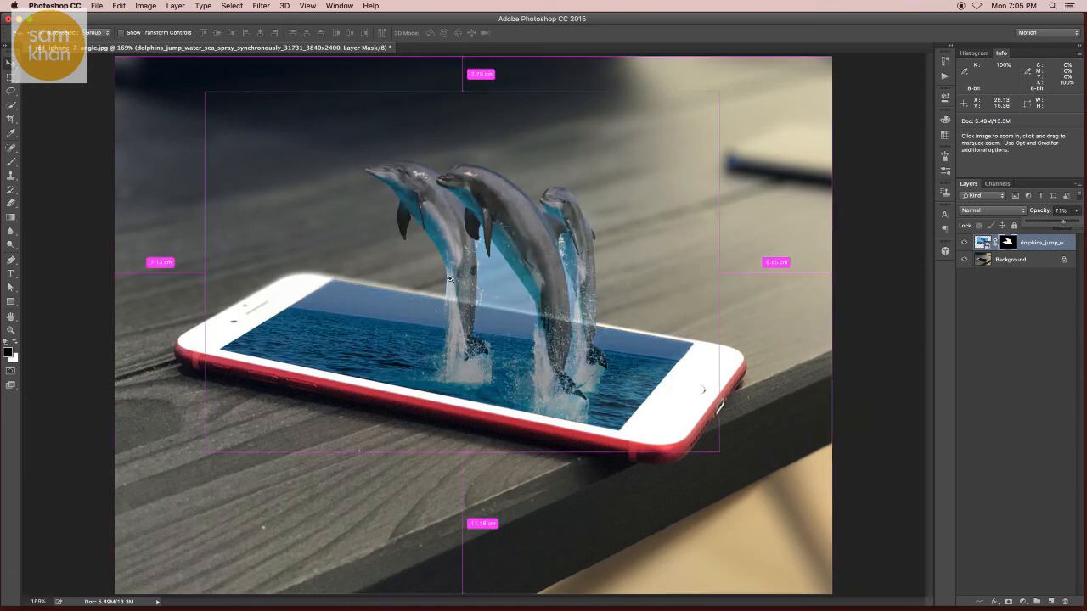
# - Trace a closed pen path around the sky gap between the left and middle dolphins, above the phone screen's far edge
pyautogui.moveTo(461, 286); pyautogui.dragTo(504, 366)
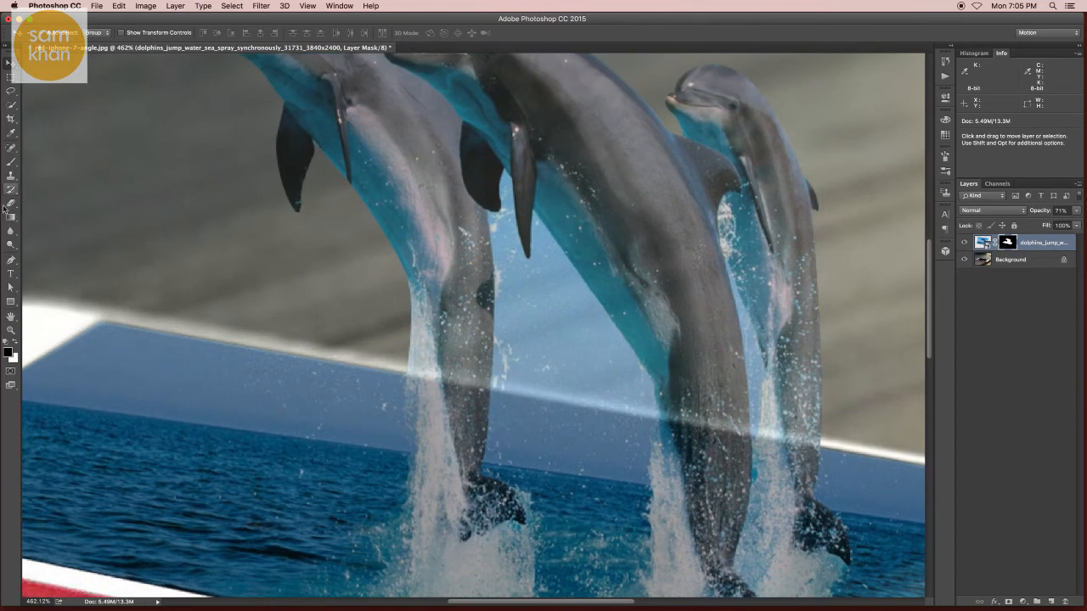
pyautogui.click(11, 259)
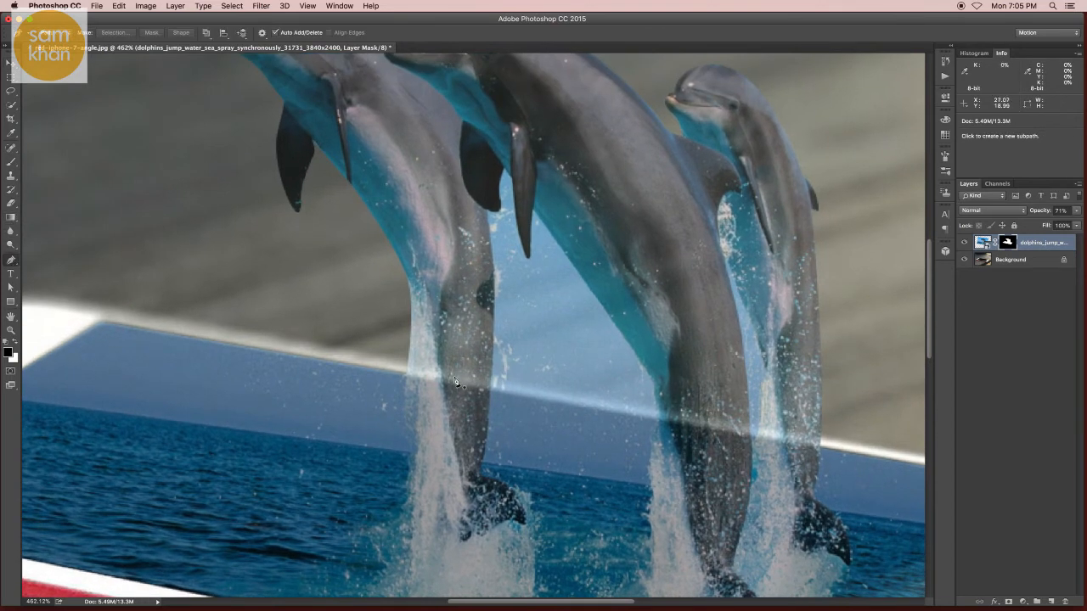
pyautogui.click(490, 389)
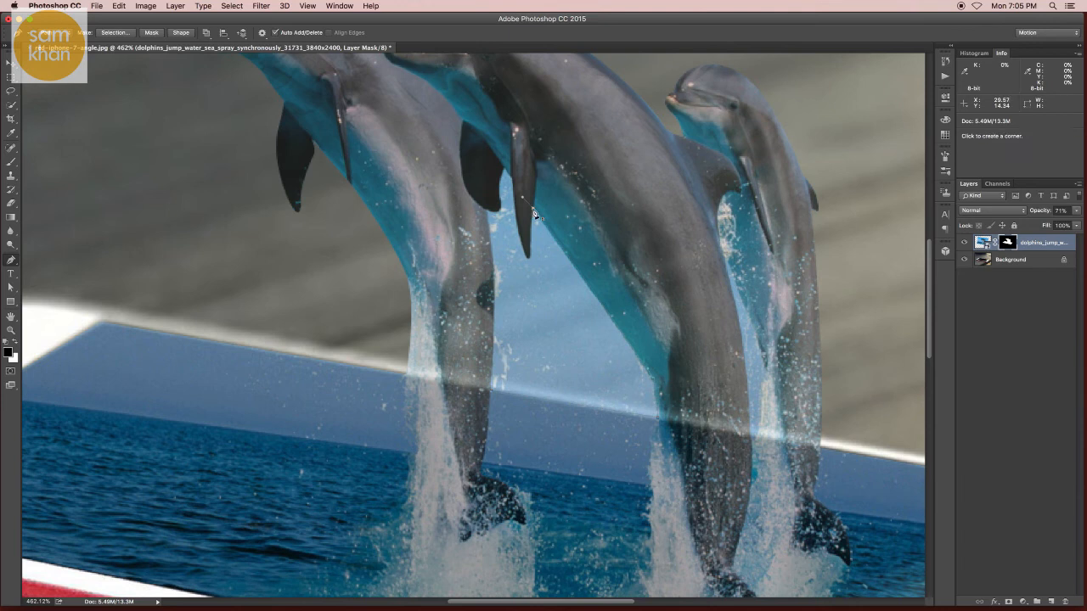
pyautogui.scroll(3, 526, 248)
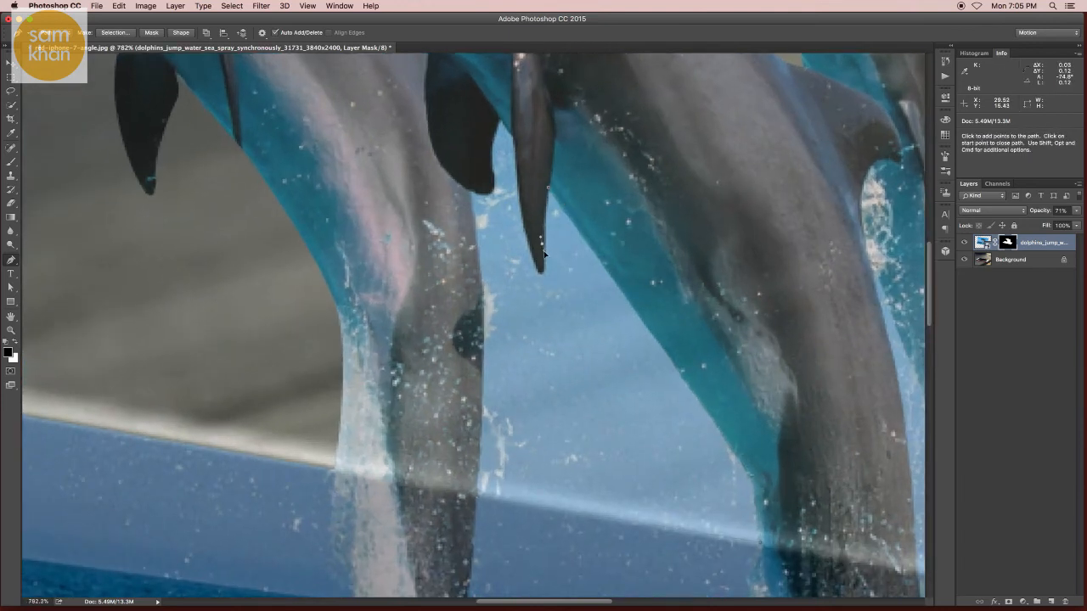
pyautogui.moveTo(535, 257); pyautogui.dragTo(523, 222)
pyautogui.click(515, 137)
pyautogui.click(498, 117)
pyautogui.moveTo(490, 162); pyautogui.dragTo(460, 186)
pyautogui.click(477, 496)
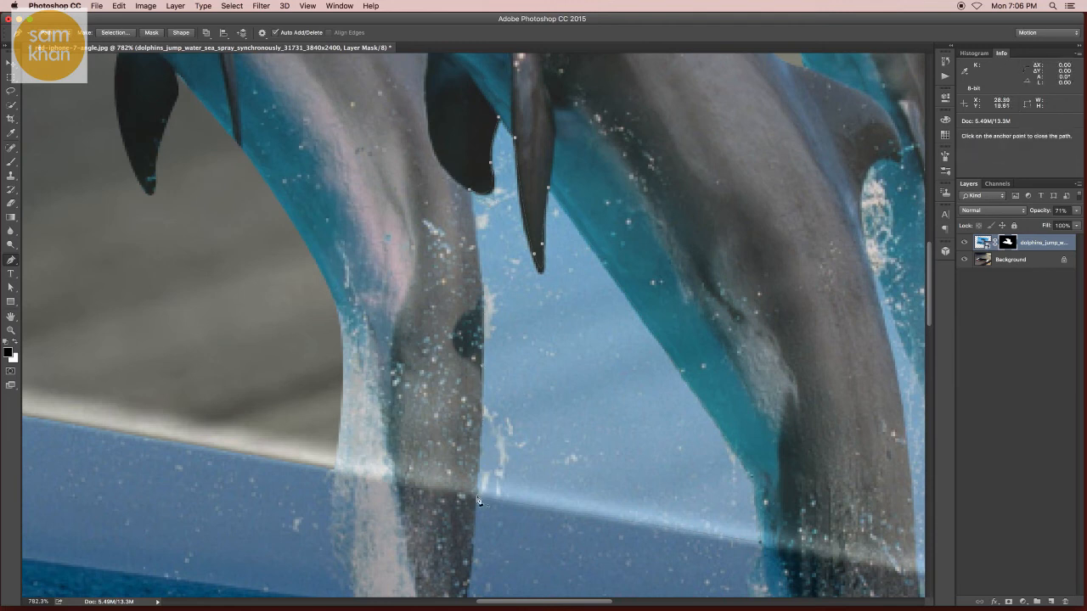
# - Convert the gap path to a selection, fill it with black on the dolphin layer's mask, and deselect
pyautogui.press('super+Return')
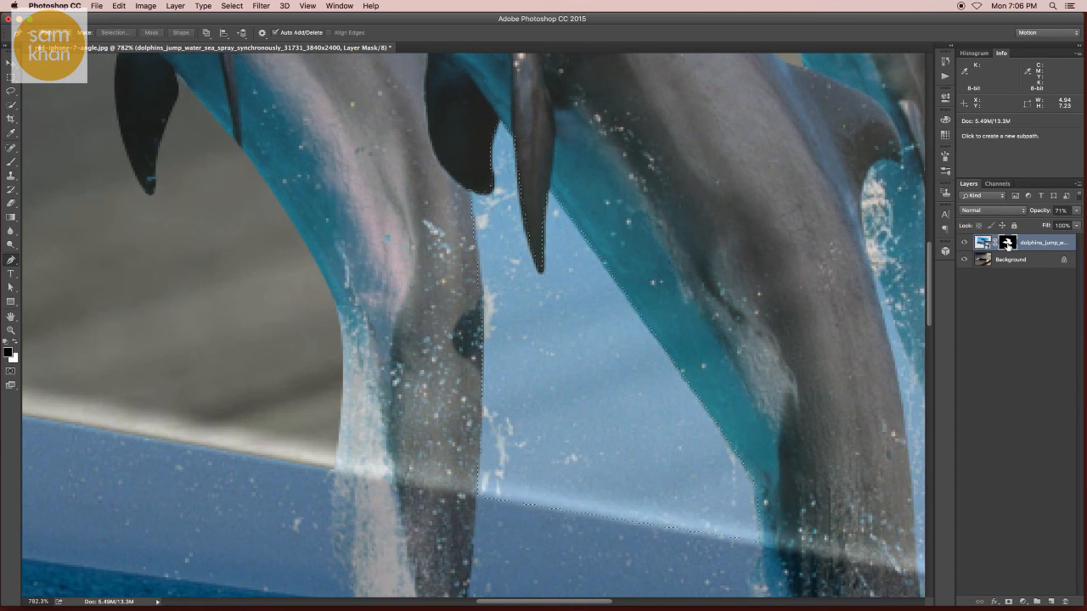
pyautogui.hotkey('alt', 'BackSpace')
pyautogui.press('super+d')
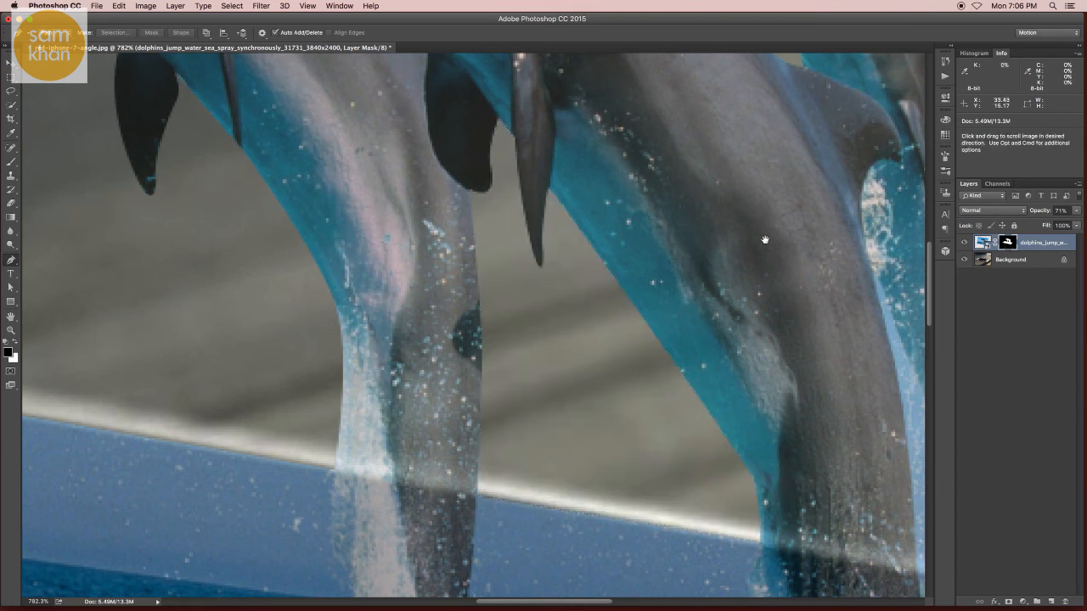
# - Trace a closed pen path around the narrow sky gap between the middle and right dolphins
pyautogui.moveTo(764, 237); pyautogui.dragTo(410, 203)
pyautogui.scroll(-2, 555, 339)
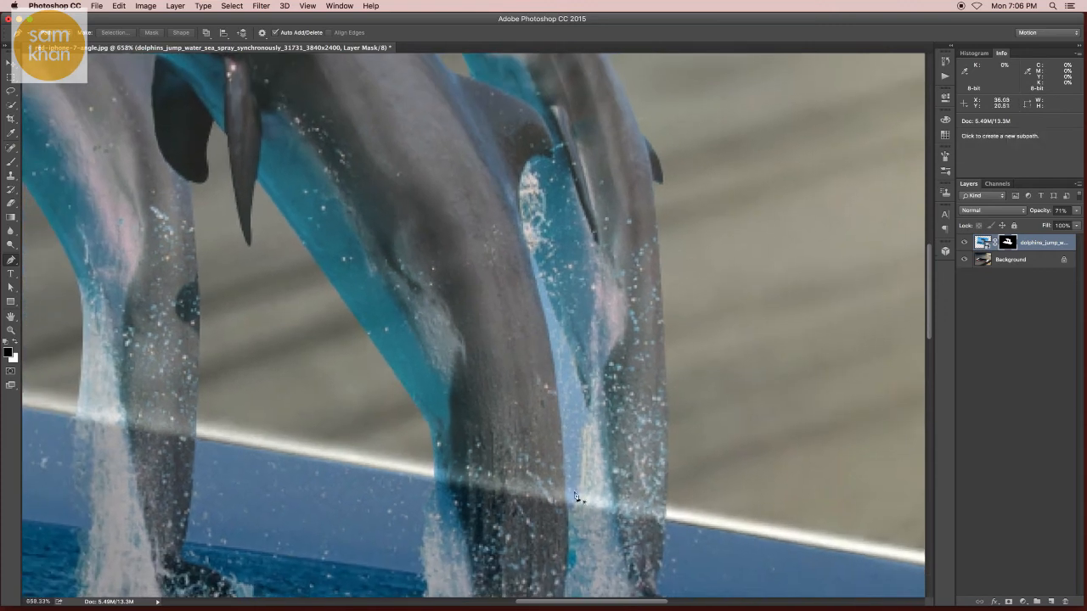
pyautogui.click(554, 328)
pyautogui.moveTo(540, 309); pyautogui.dragTo(527, 260)
pyautogui.keyDown('alt'); pyautogui.click(540, 301); pyautogui.keyUp('alt')
pyautogui.moveTo(576, 366); pyautogui.dragTo(585, 390)
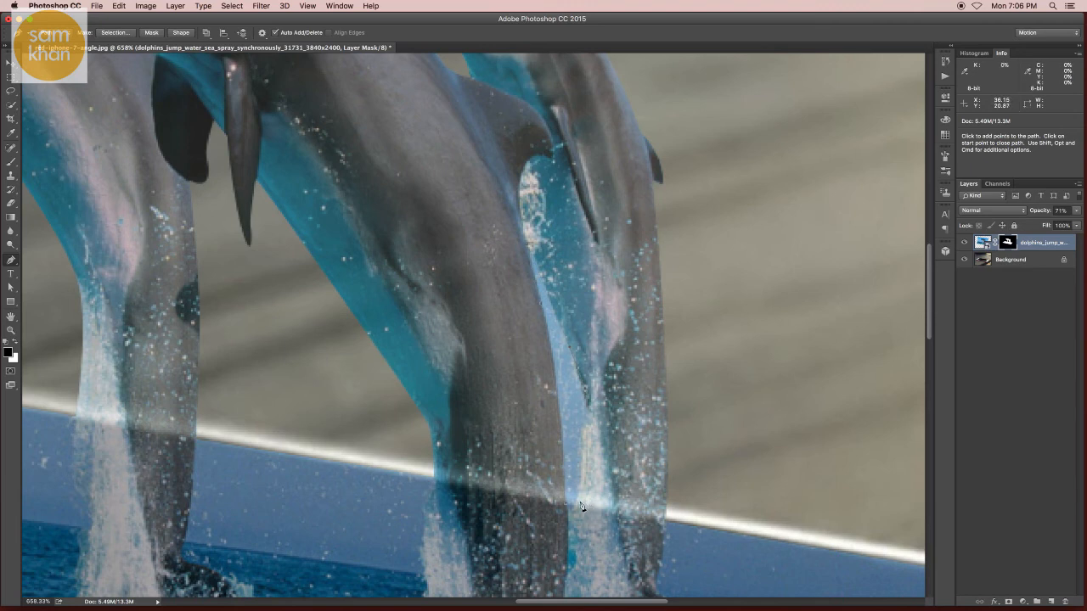
pyautogui.click(580, 505)
pyautogui.click(568, 509)
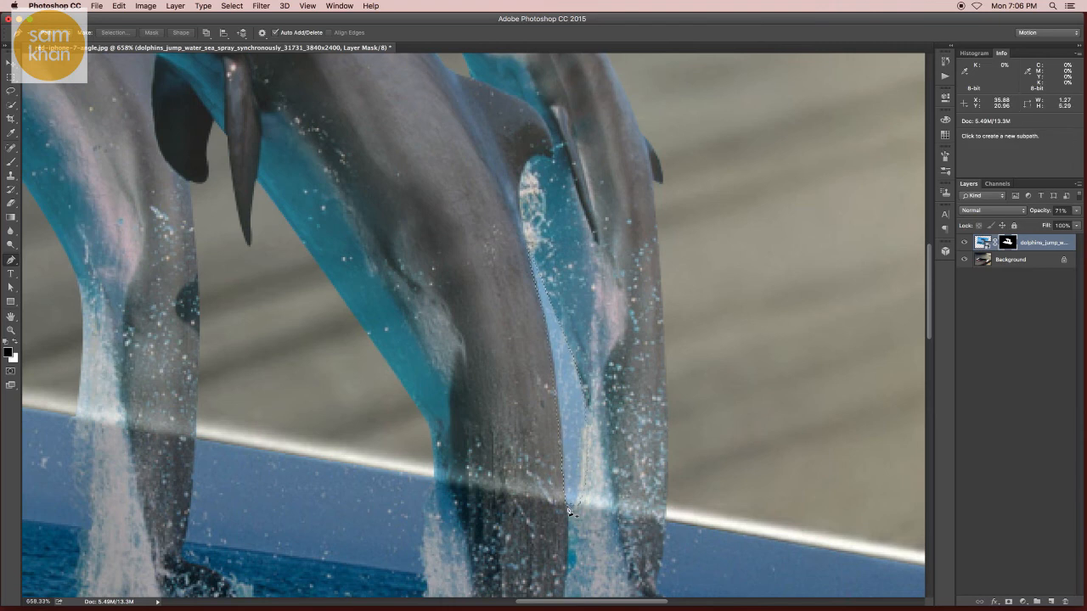
# - Fill the selected gap between the middle and right dolphins with black on the layer mask, and deselect
pyautogui.hotkey('alt', 'BackSpace')
pyautogui.press('super+d')
pyautogui.press('v')
pyautogui.moveTo(626, 389); pyautogui.dragTo(588, 389)
pyautogui.moveTo(510, 389); pyautogui.dragTo(491, 402)
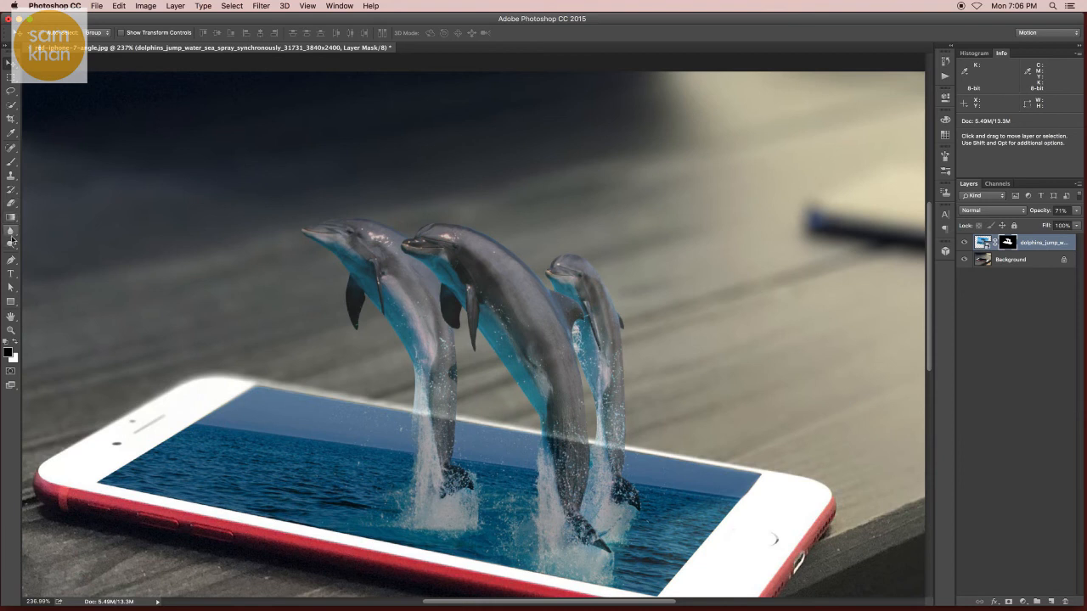
# - Paint on the mask along the left dolphin's water spray with a soft 0% hardness brush to blend its outer edge
pyautogui.scroll(5, 409, 363)
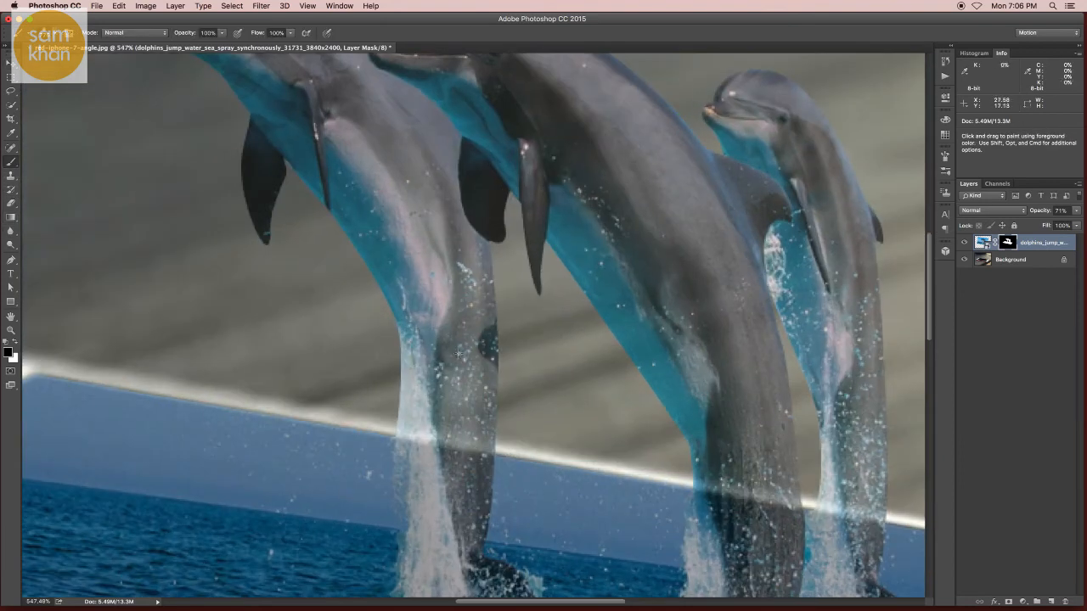
pyautogui.rightClick(453, 335)
pyautogui.moveTo(544, 351); pyautogui.dragTo(512, 349)
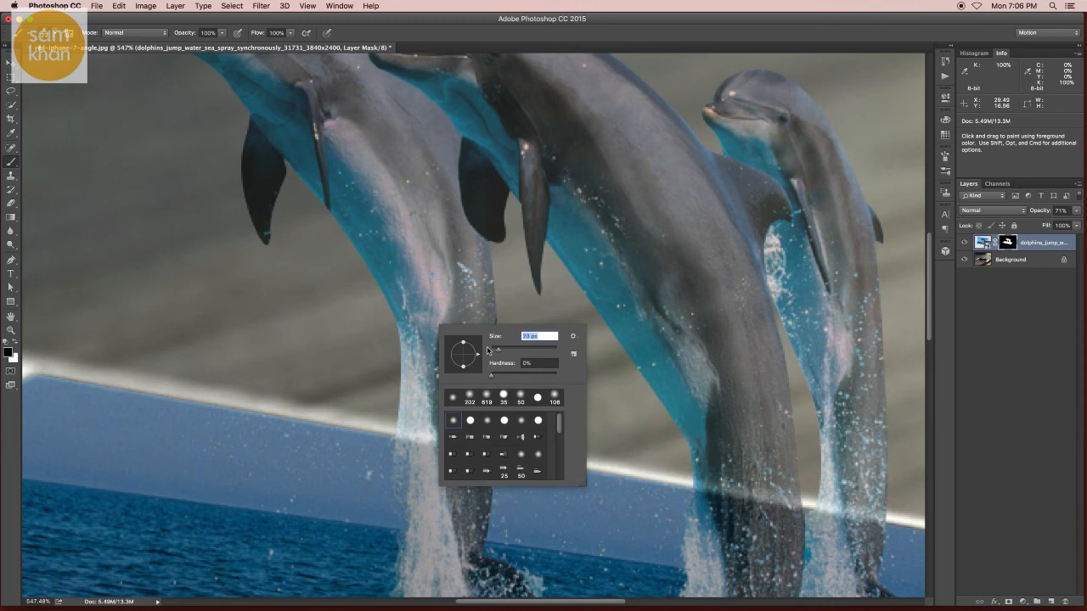
pyautogui.press('Return')
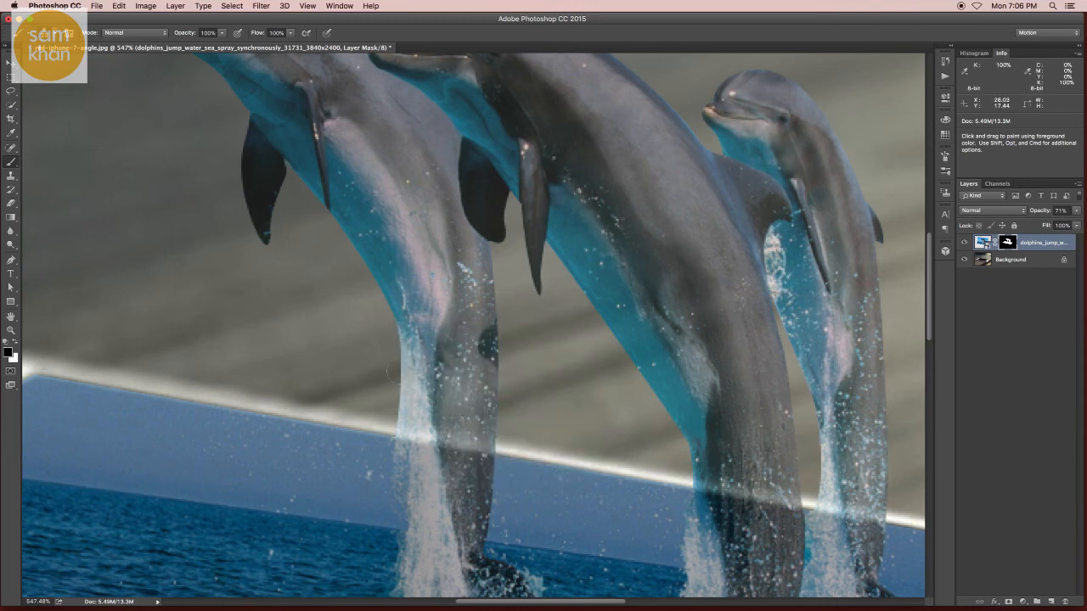
pyautogui.moveTo(391, 343)
pyautogui.mouseDown()
pyautogui.moveTo(397, 369)
pyautogui.moveTo(411, 353)
pyautogui.moveTo(409, 431)
pyautogui.mouseUp()
pyautogui.press('super+z')
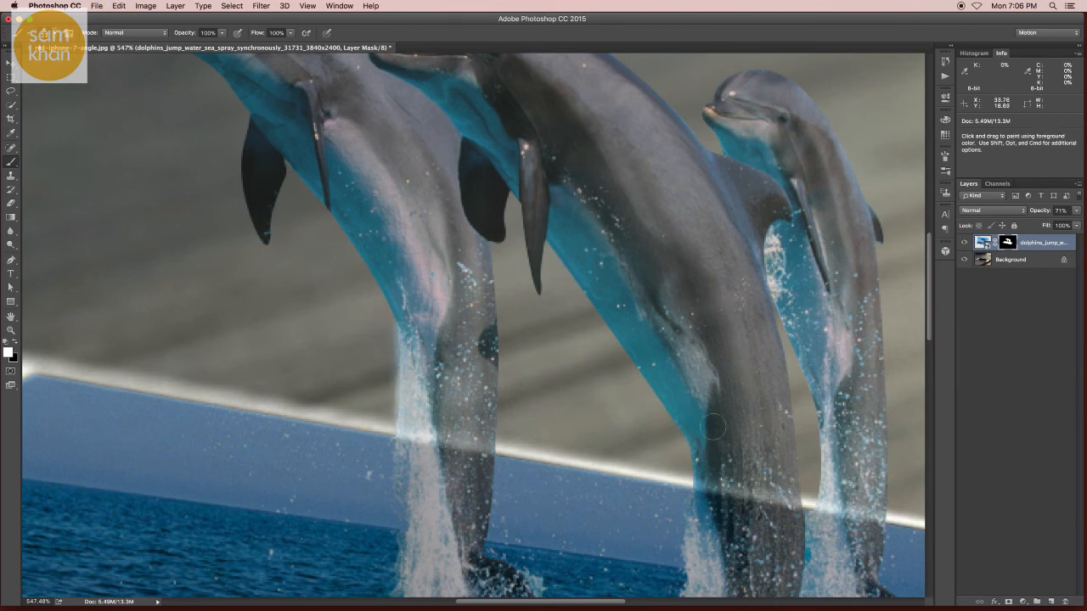
# - Paint white on the mask along the right dolphin's inner edge to bring back its water spray
pyautogui.moveTo(699, 433); pyautogui.dragTo(607, 364)
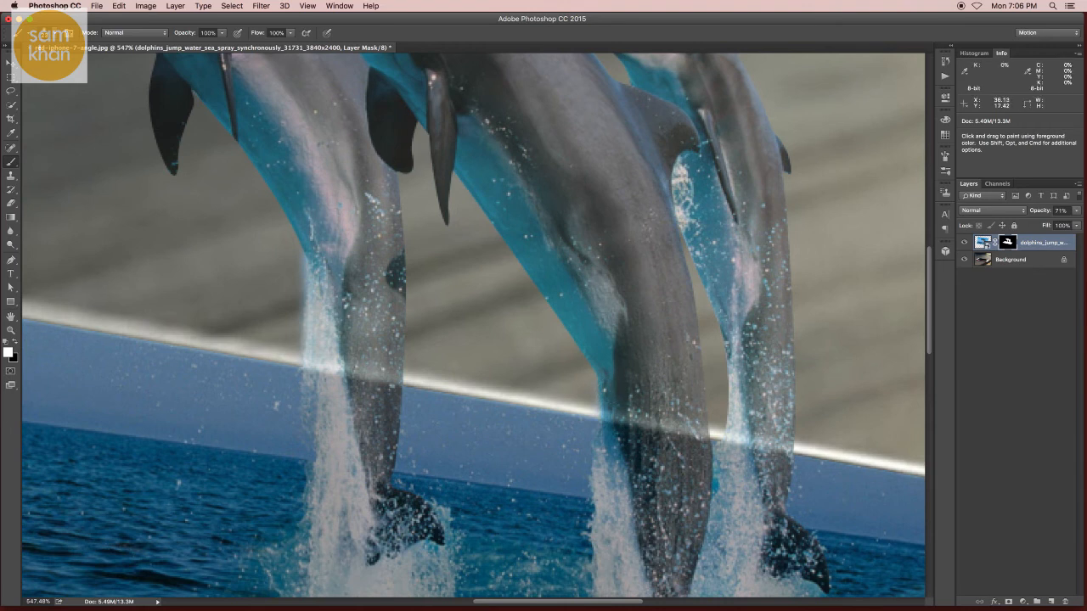
pyautogui.moveTo(736, 342); pyautogui.dragTo(734, 427)
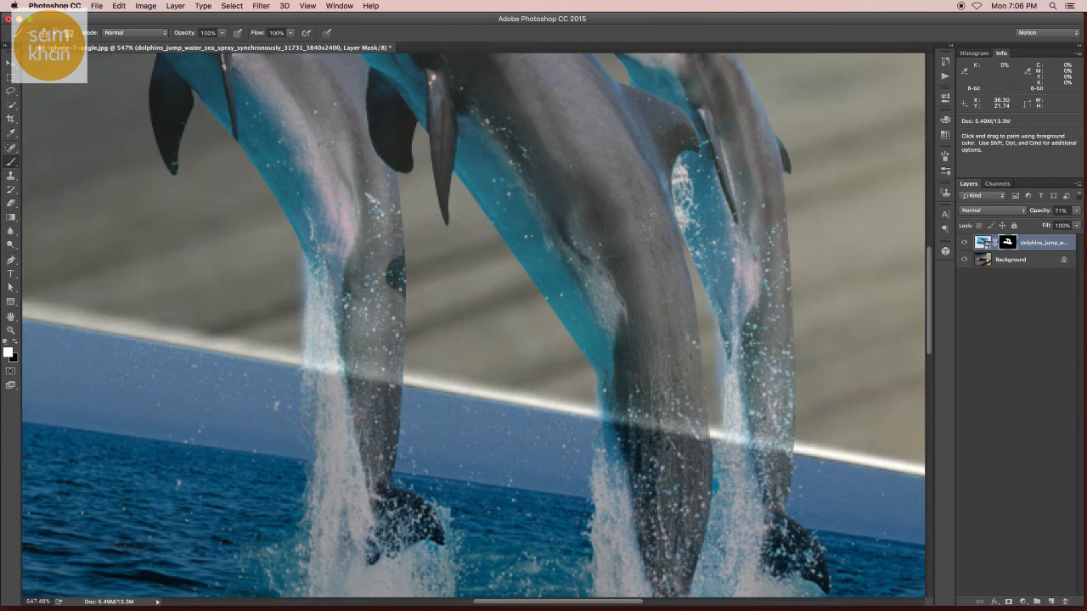
pyautogui.moveTo(707, 390)
pyautogui.mouseDown()
pyautogui.moveTo(540, 368)
pyautogui.moveTo(350, 324)
pyautogui.mouseUp()
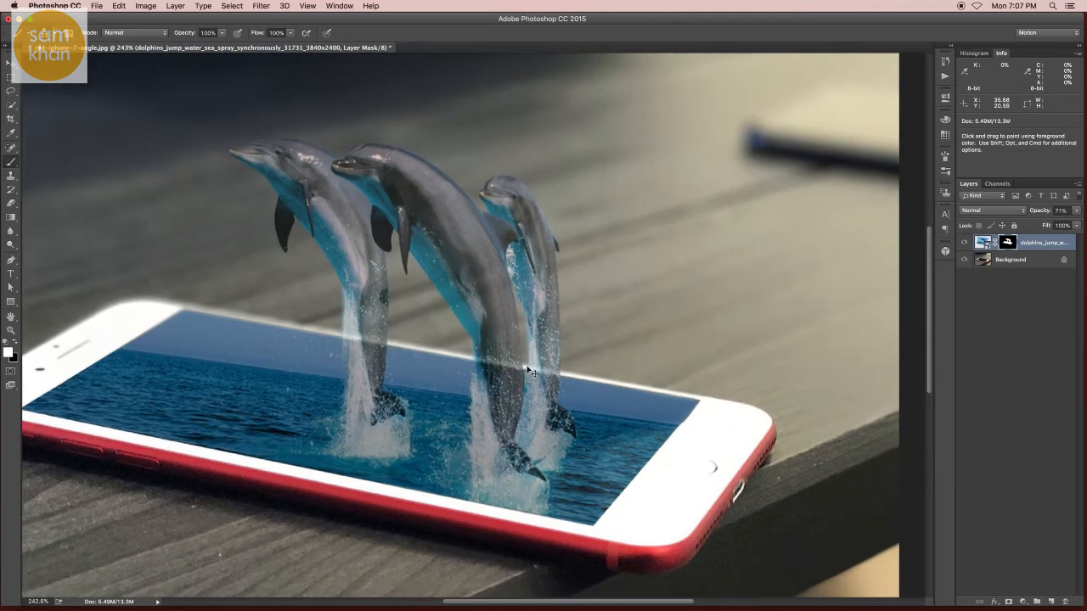
pyautogui.press('v')
pyautogui.moveTo(568, 343); pyautogui.dragTo(484, 340)
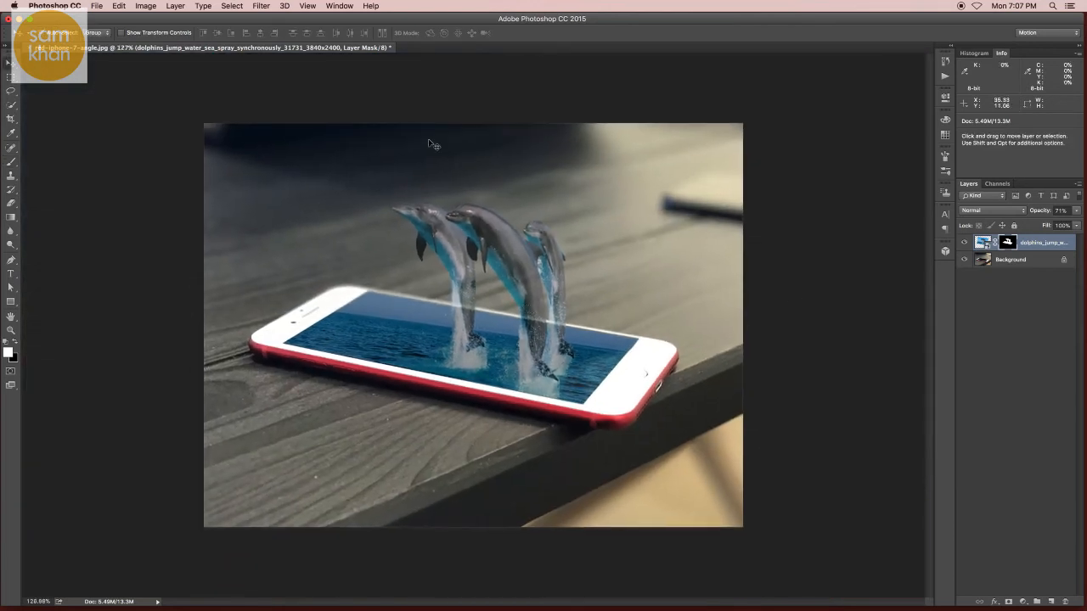
# - Place energy_ball_by_terror_inferno-d38t97y.jpg as an embedded image over the left part of the phone's screen, and set its blend mode to Screen
pyautogui.click(96, 6)
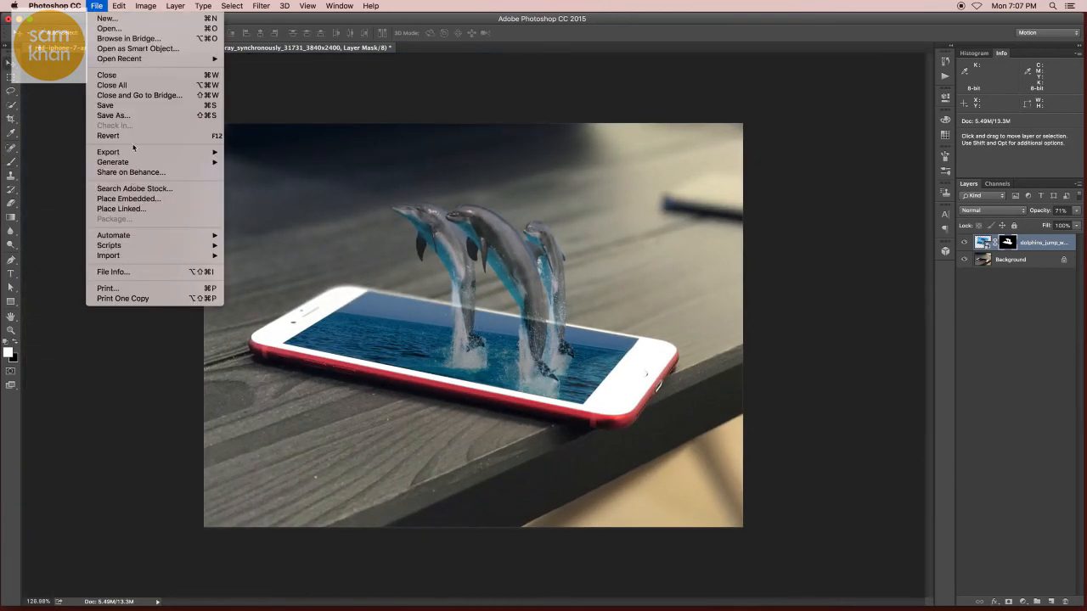
pyautogui.click(130, 200)
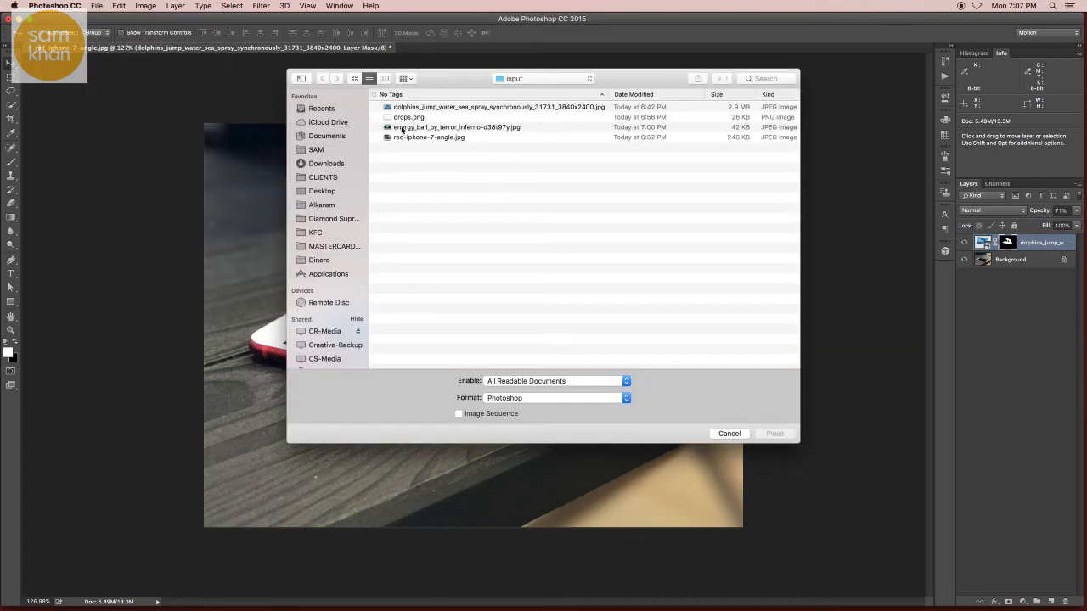
pyautogui.doubleClick(402, 127)
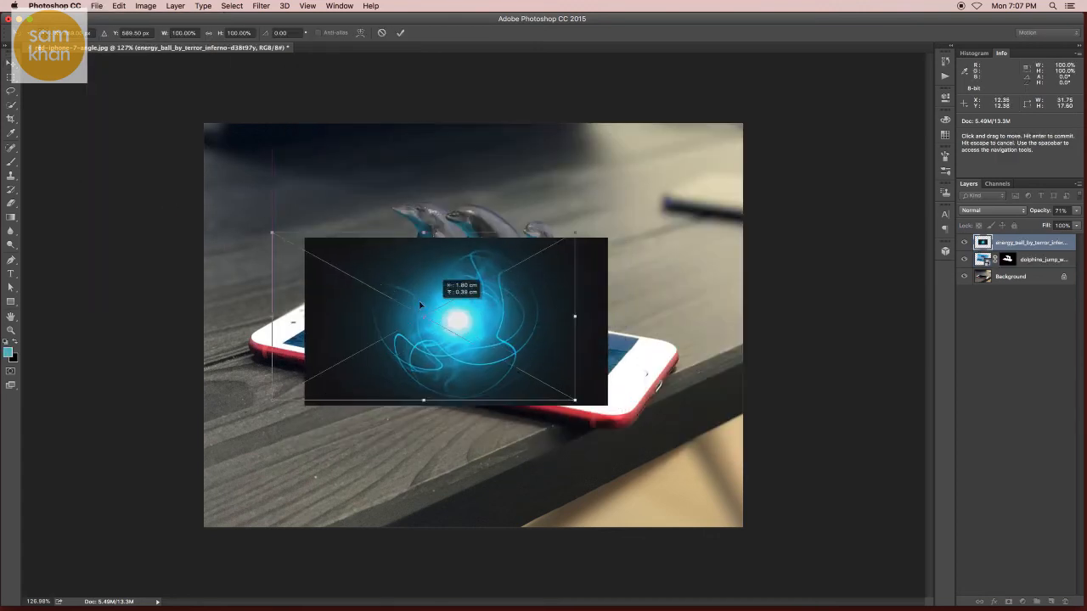
pyautogui.moveTo(419, 304); pyautogui.dragTo(408, 311)
pyautogui.press('Return')
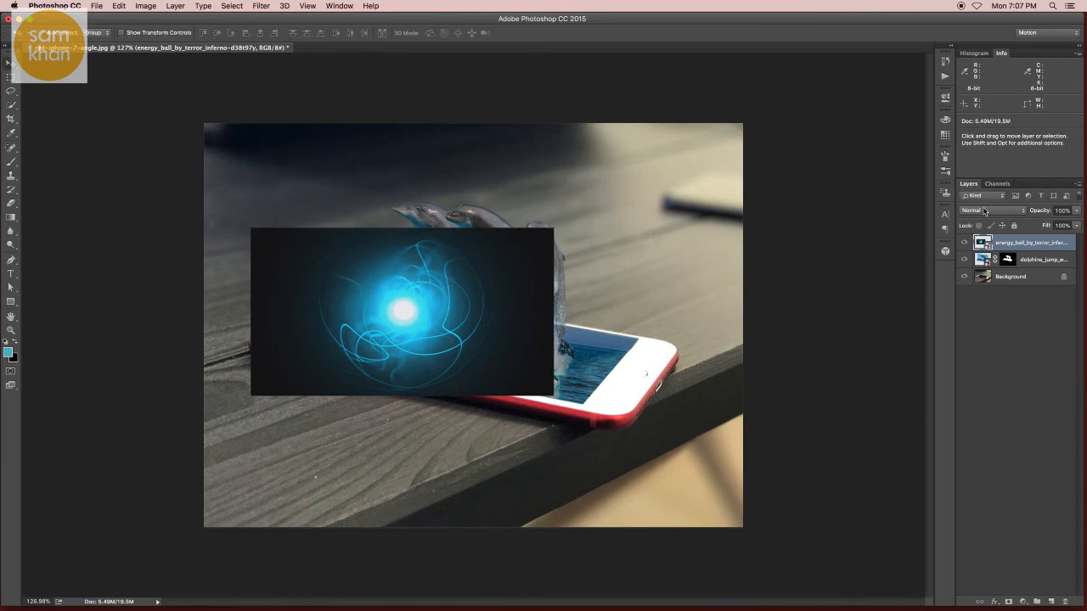
pyautogui.click(984, 211)
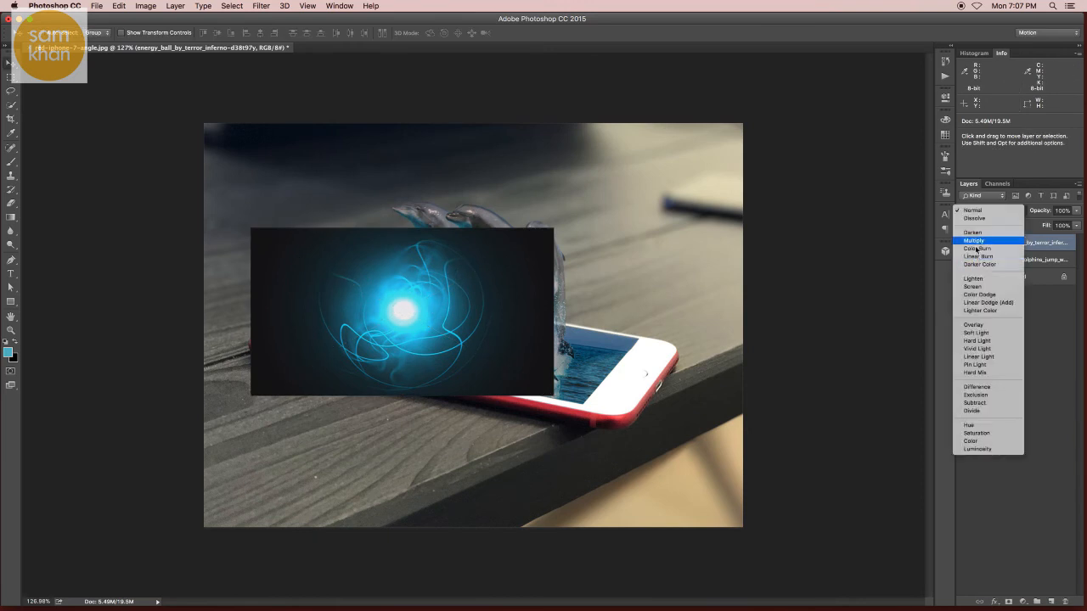
pyautogui.click(972, 286)
# - Apply a Gaussian Blur with a 14.8-pixel radius to the energy ball layer and collapse its smart filter list
pyautogui.click(261, 6)
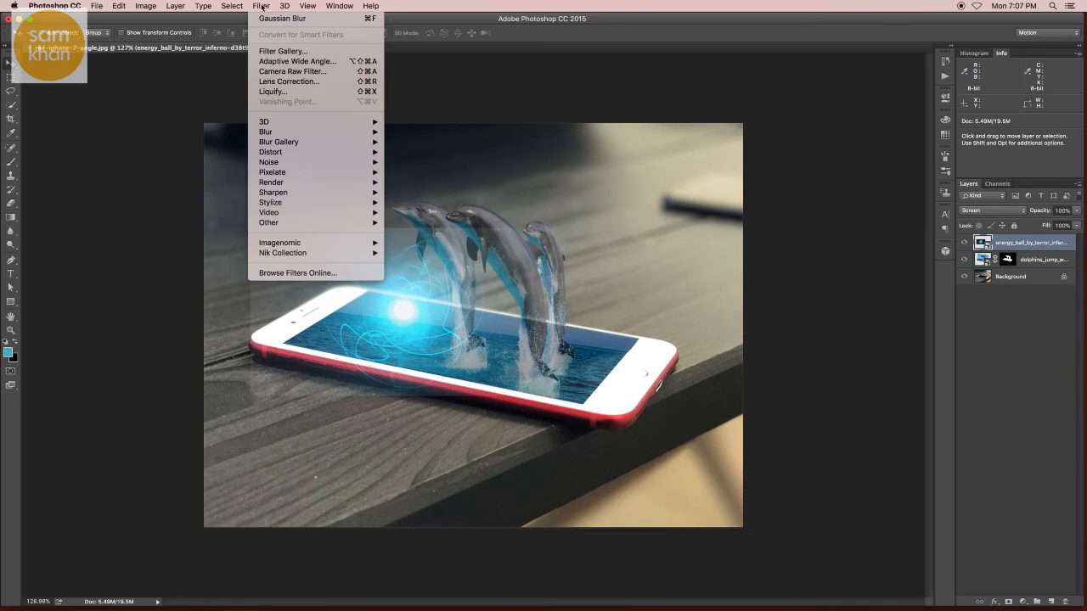
pyautogui.moveTo(291, 133)
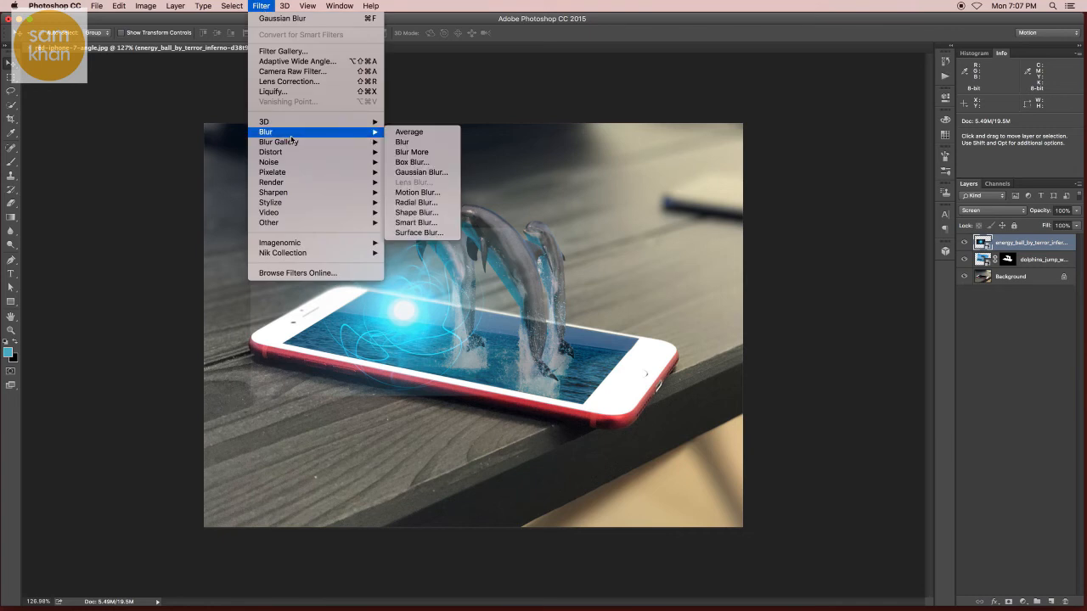
pyautogui.click(413, 173)
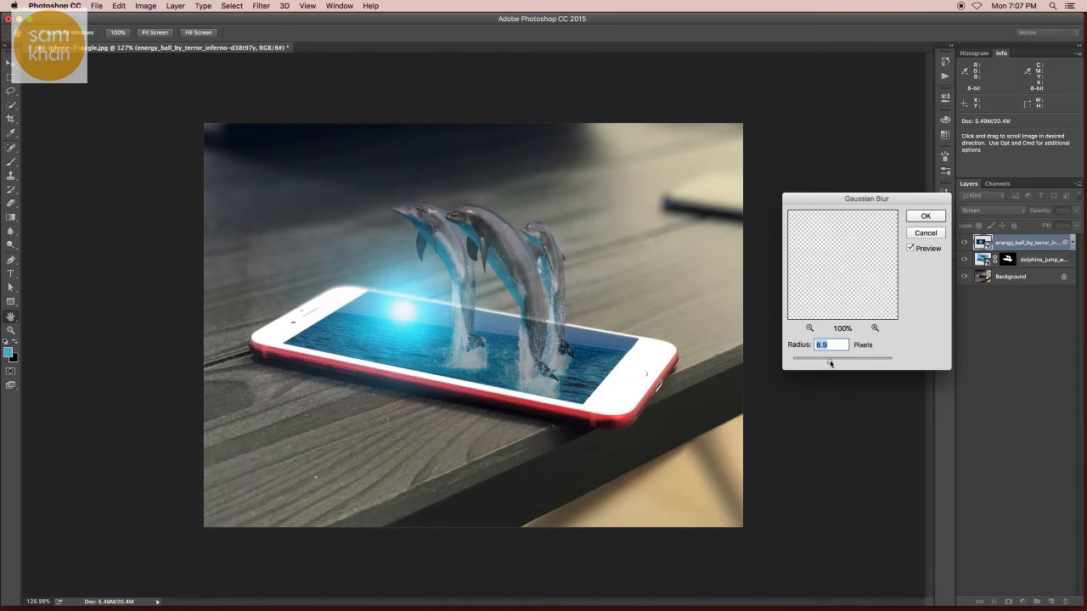
pyautogui.click(925, 217)
pyautogui.moveTo(356, 331); pyautogui.dragTo(383, 336)
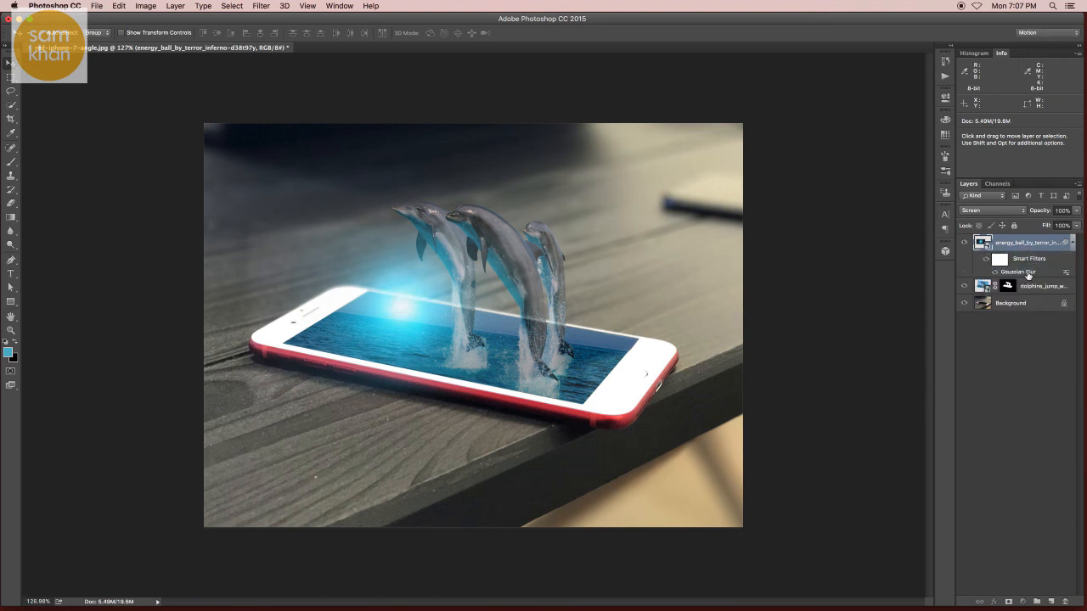
pyautogui.click(1071, 243)
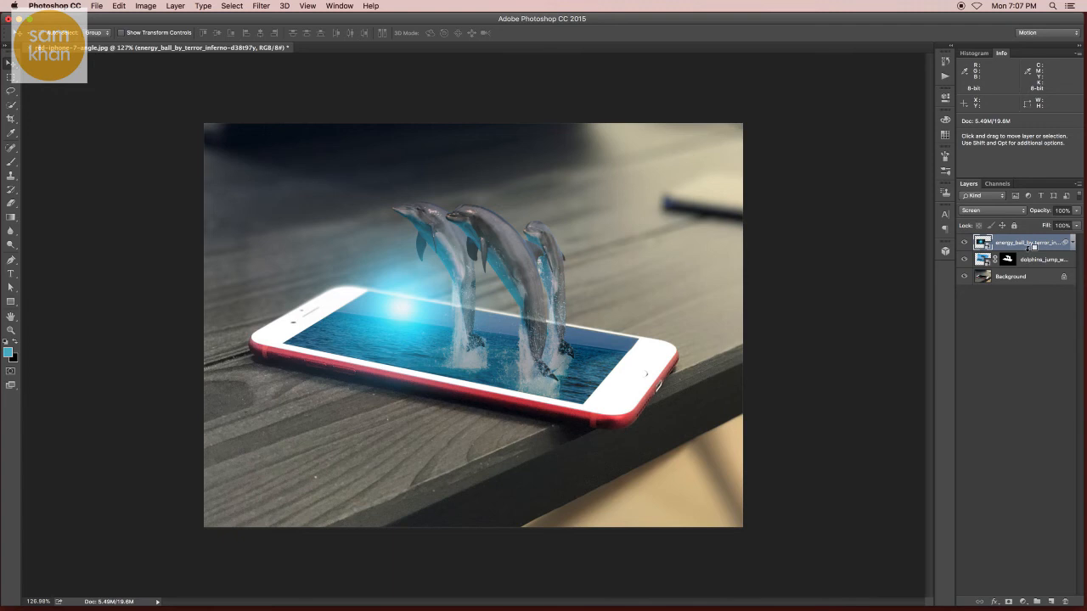
# - Clip the energy ball layer to the dolphins layer so the glow is limited to the dolphins and phone screen
pyautogui.keyDown('alt'); pyautogui.click(1032, 247); pyautogui.keyUp('alt')
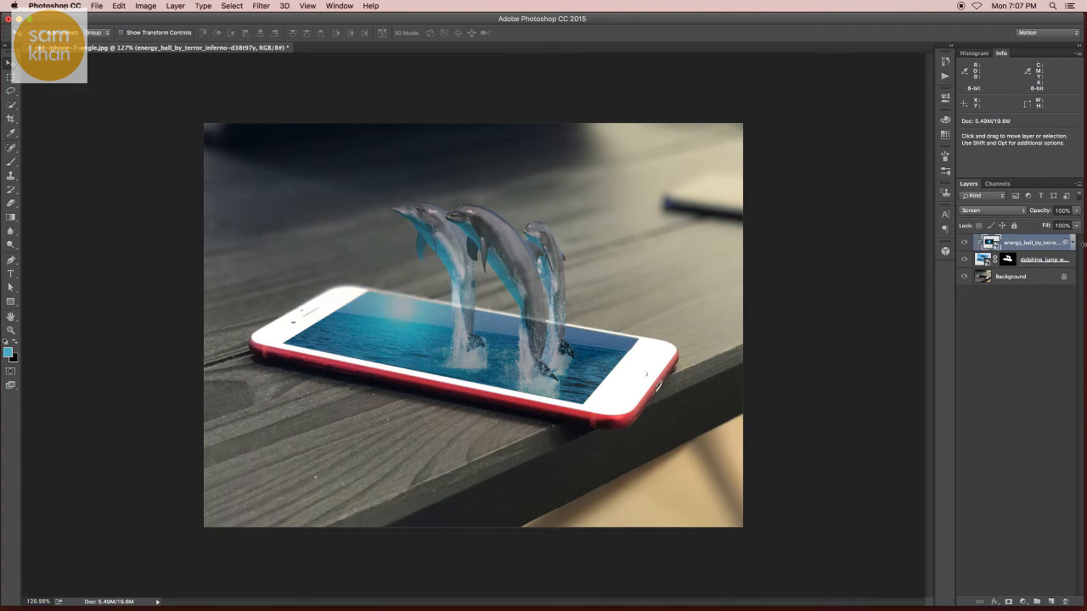
pyautogui.click(1055, 263)
pyautogui.moveTo(1076, 209); pyautogui.dragTo(1065, 223)
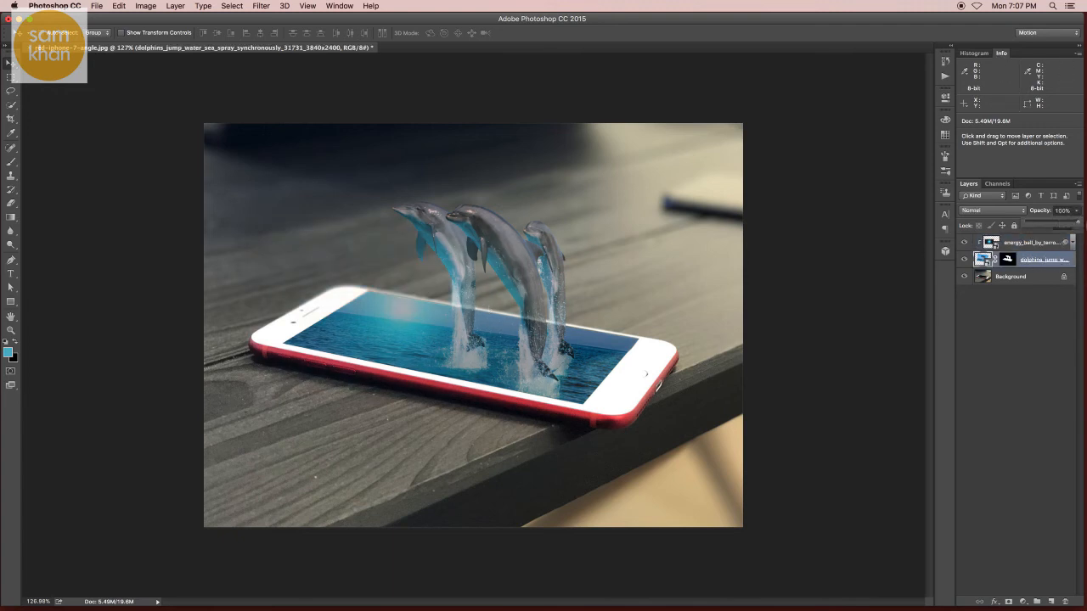
pyautogui.moveTo(445, 305); pyautogui.dragTo(480, 305)
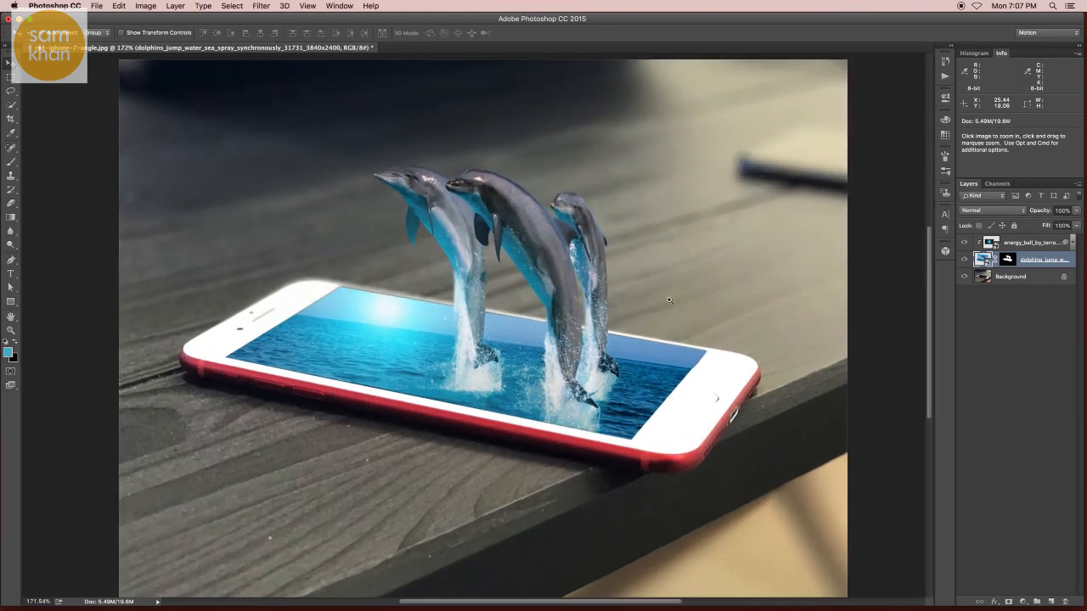
# - Enlarge the energy ball glow and reposition it over the upper-left part of the phone's screen, comparing the image with and without it
pyautogui.click(1000, 248)
pyautogui.moveTo(390, 254); pyautogui.dragTo(413, 272)
pyautogui.hotkey('ctrl', 't')
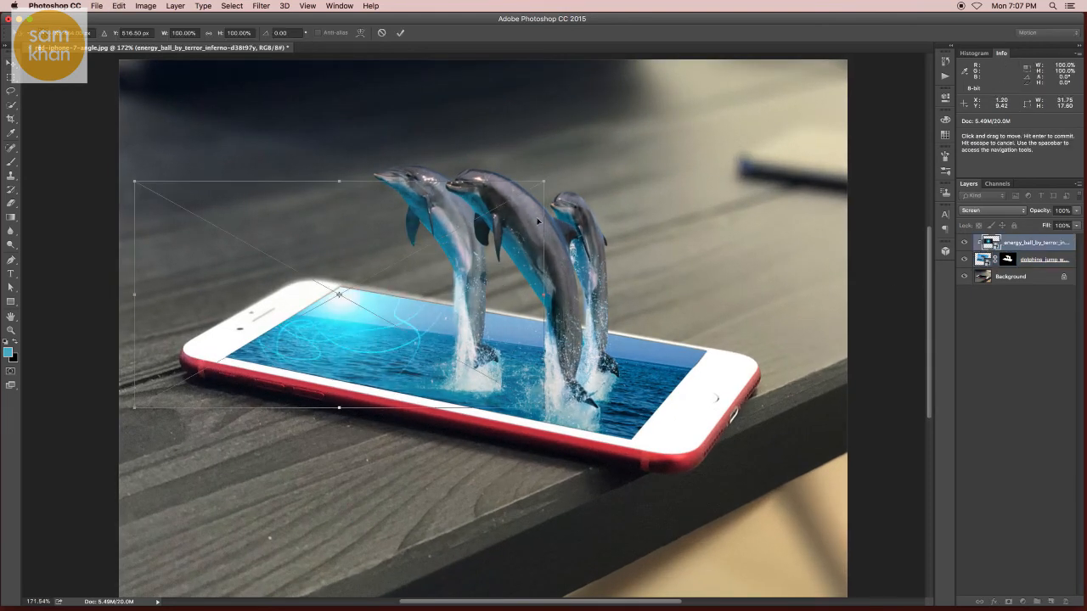
pyautogui.moveTo(543, 181); pyautogui.dragTo(608, 152)
pyautogui.moveTo(502, 234); pyautogui.dragTo(456, 252)
pyautogui.press('Return')
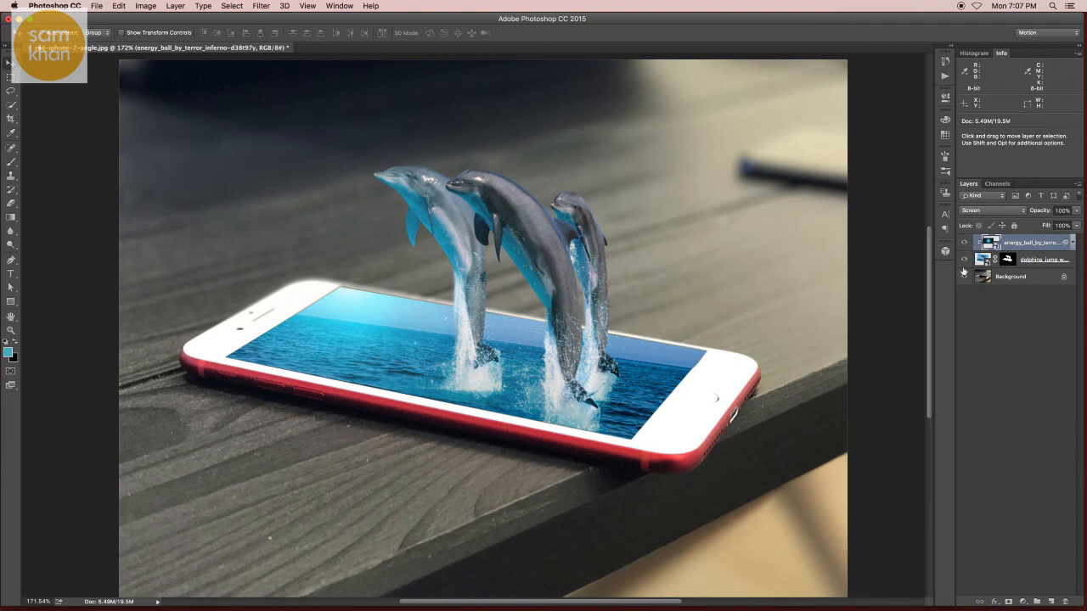
pyautogui.click(964, 242)
pyautogui.click(963, 242)
pyautogui.click(963, 243)
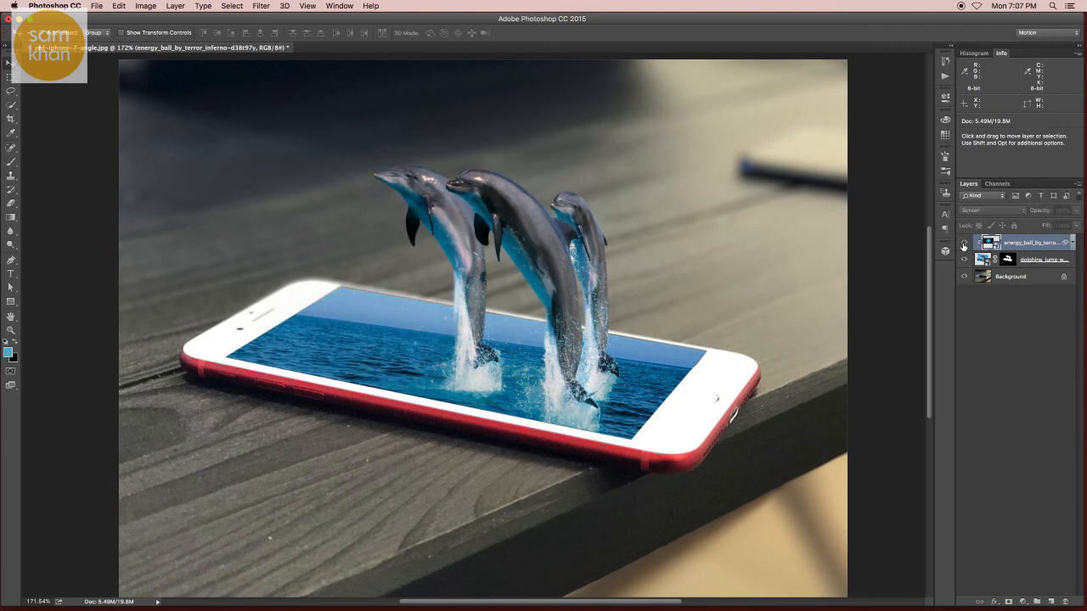
pyautogui.click(963, 243)
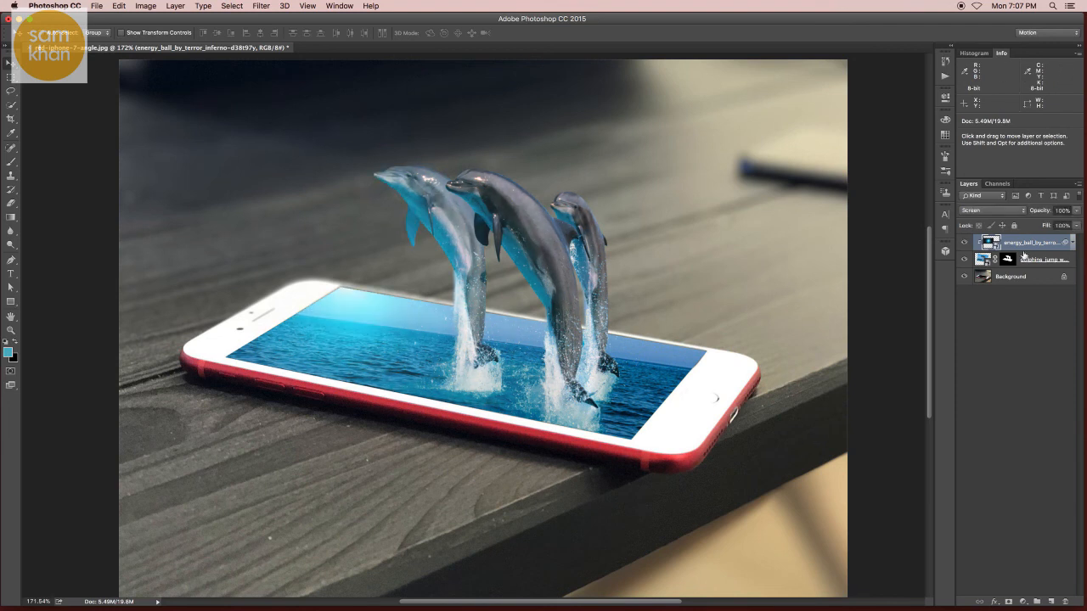
# - Add a layer mask to the energy ball layer and paint black over the dolphins' heads and backs to remove the glow there
pyautogui.click(1009, 602)
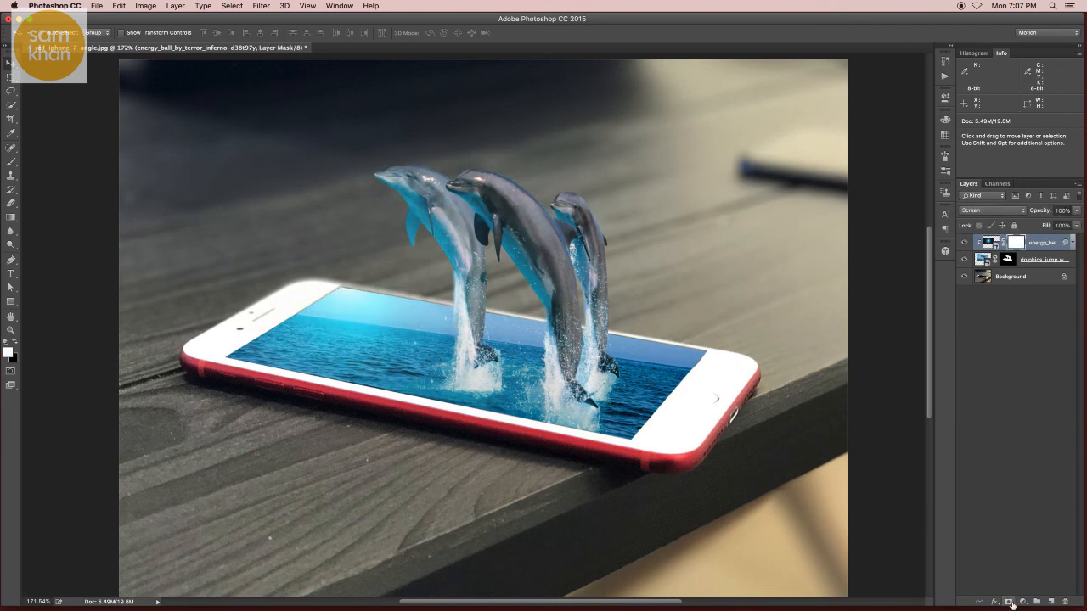
pyautogui.click(11, 161)
pyautogui.moveTo(493, 161); pyautogui.dragTo(548, 173)
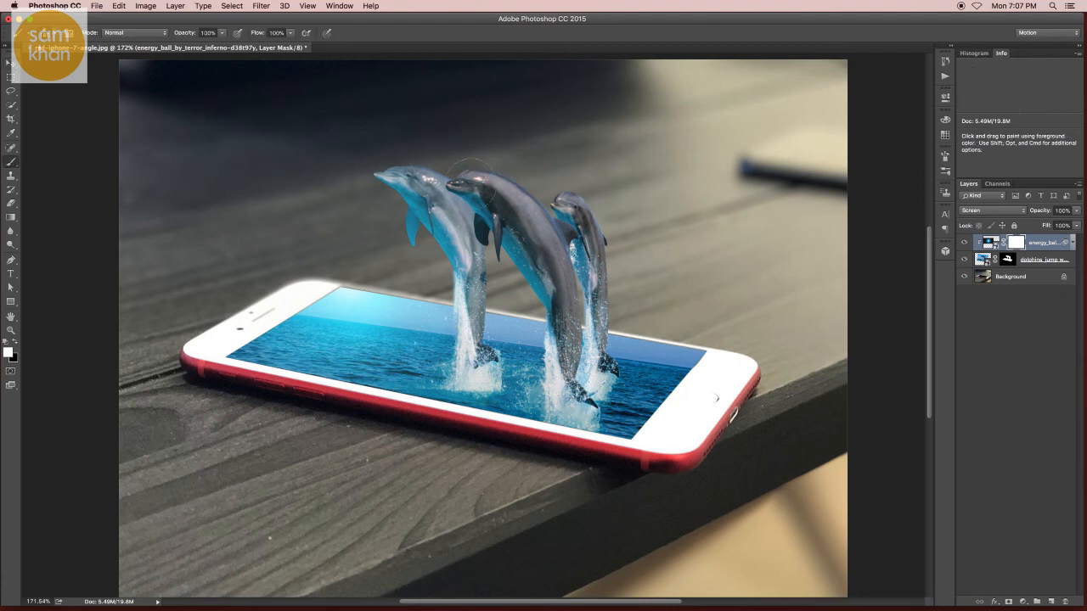
pyautogui.press('x')
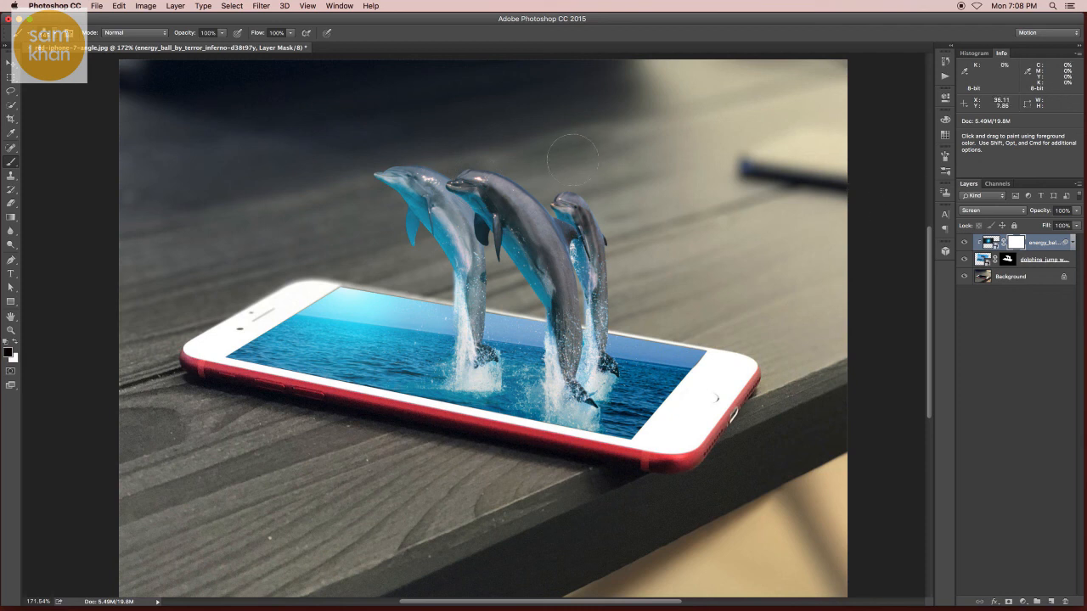
pyautogui.moveTo(448, 176); pyautogui.dragTo(478, 188)
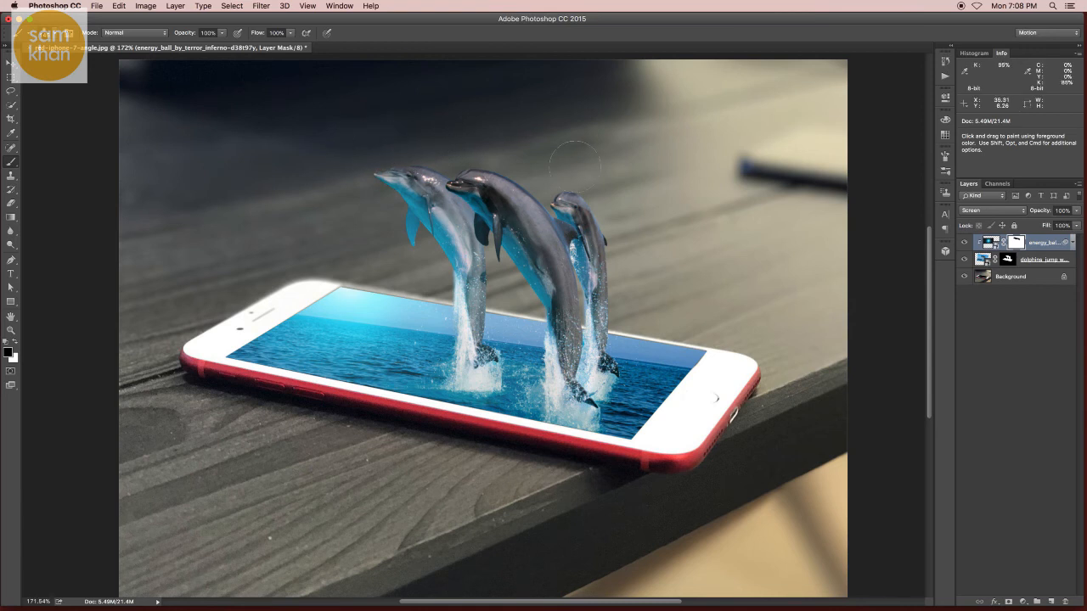
pyautogui.press('v')
pyautogui.click(964, 244)
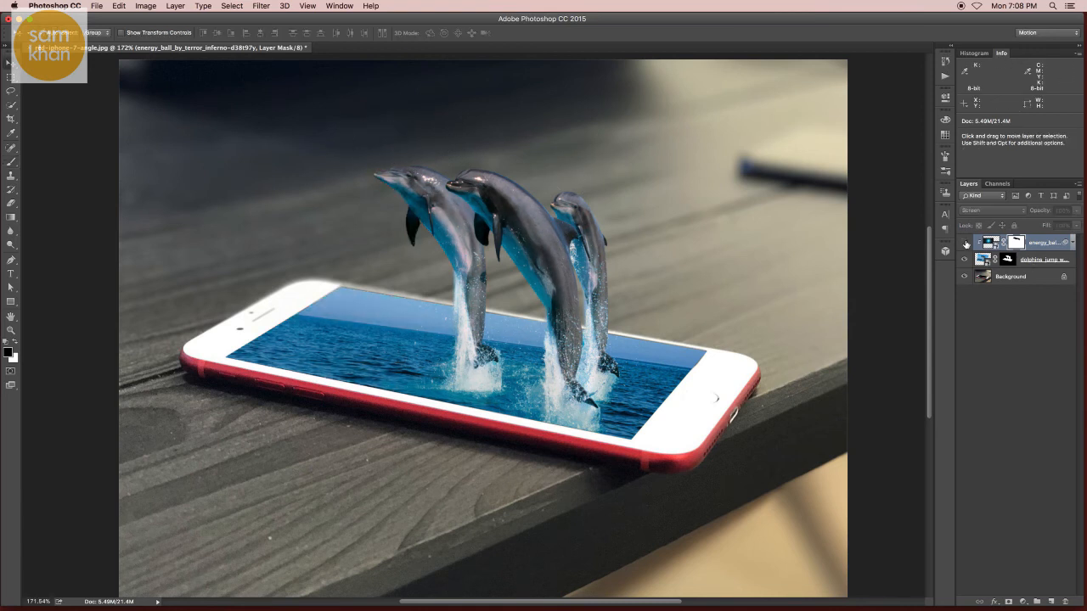
pyautogui.click(965, 244)
pyautogui.click(964, 243)
pyautogui.click(964, 244)
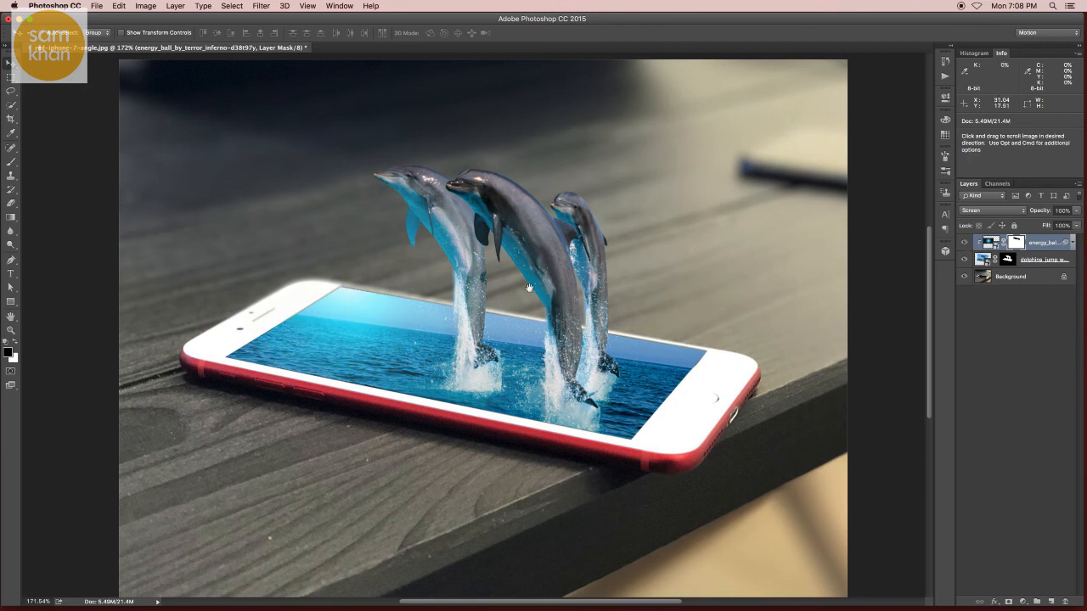
# - Place drops.png as an embedded image above the energy ball layer at its original size
pyautogui.press('super+minus')
pyautogui.press('super+plus')
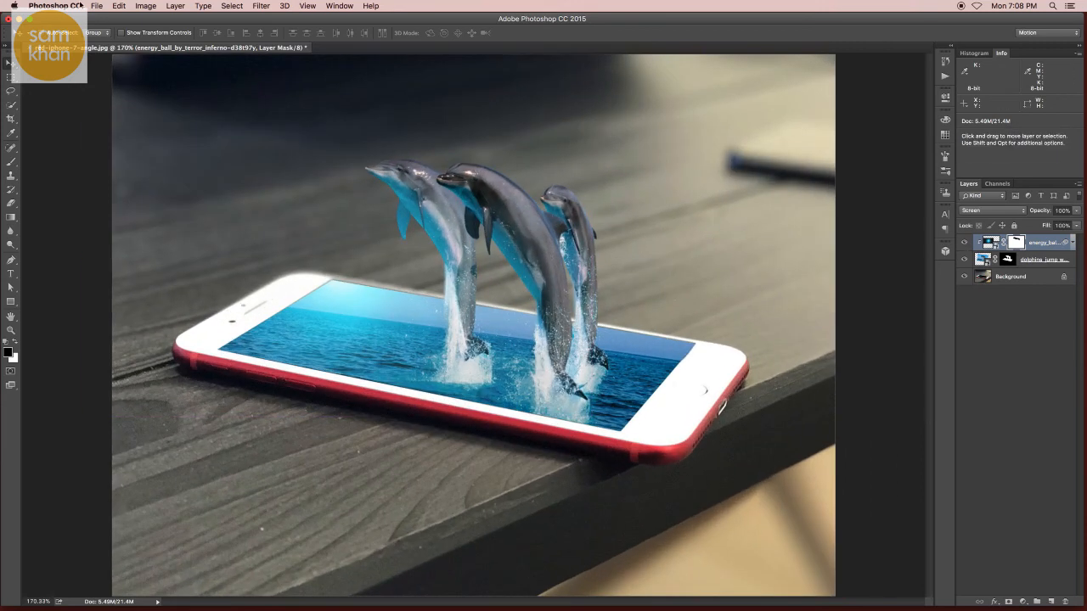
pyautogui.click(96, 6)
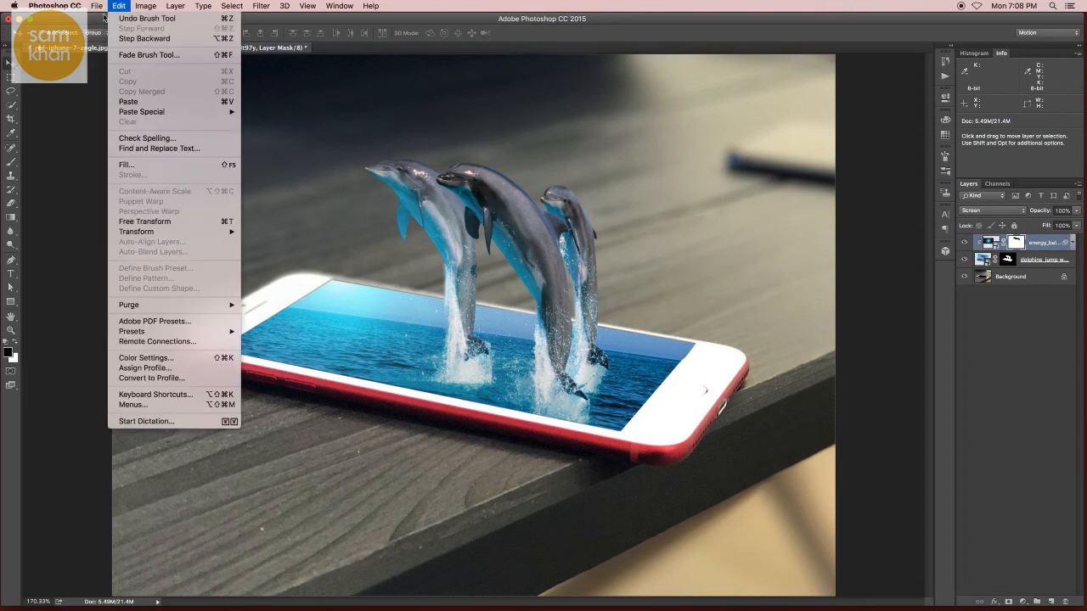
pyautogui.click(111, 198)
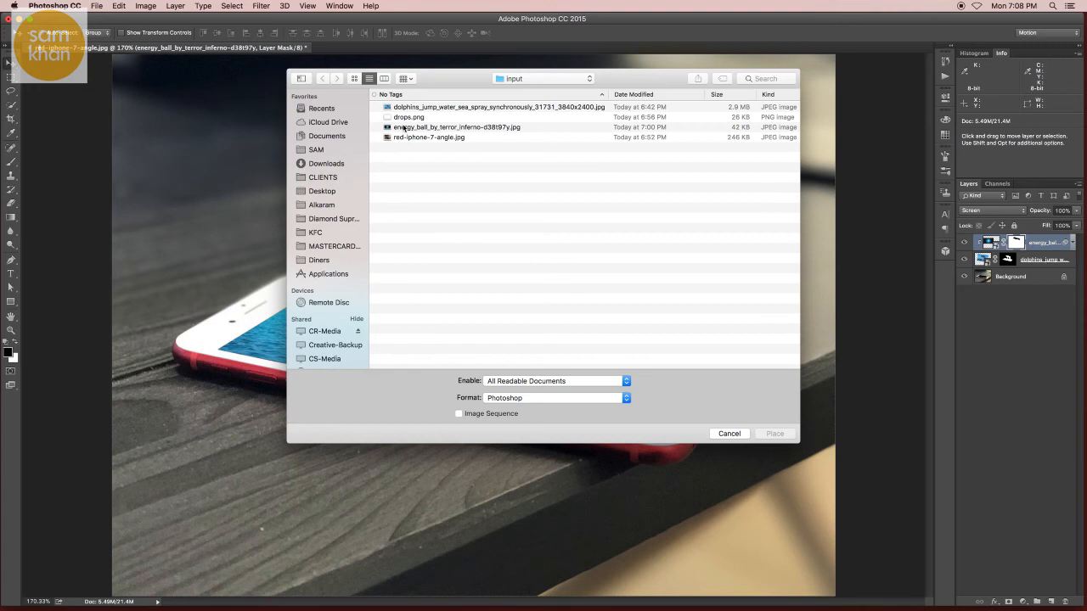
pyautogui.click(407, 118)
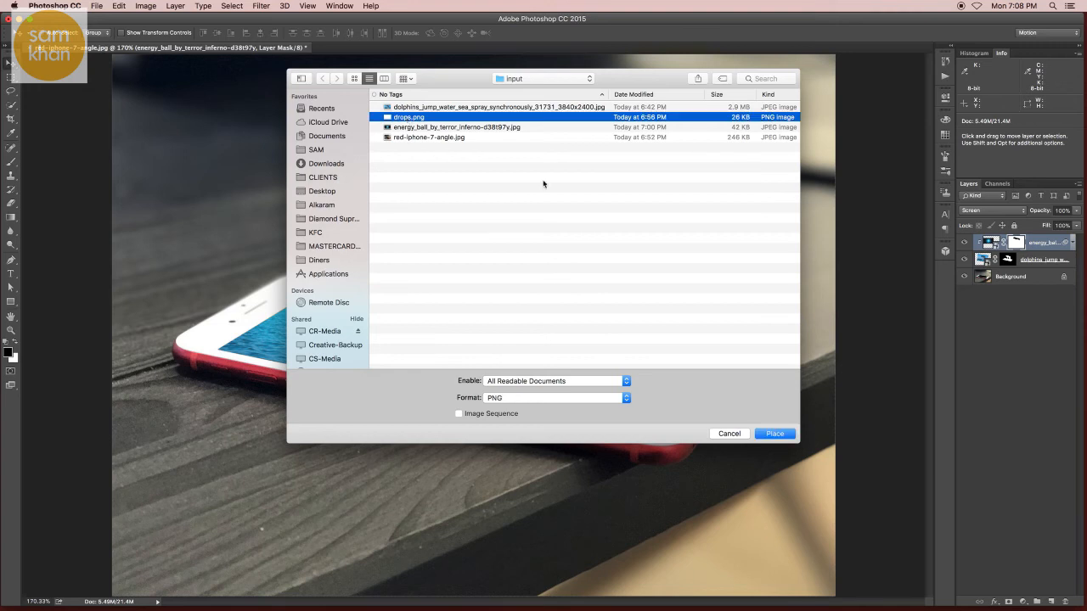
pyautogui.press('Return')
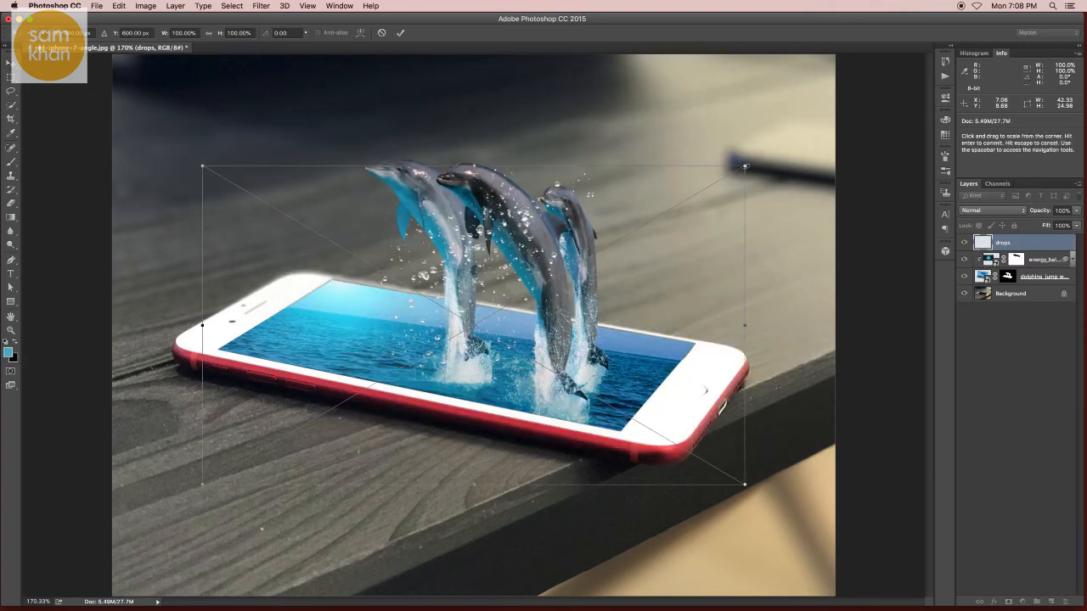
pyautogui.press('Return')
# - Scale the water drops to about 69% and move them beside the right dolphin, above the phone's screen edge
pyautogui.moveTo(618, 238); pyautogui.dragTo(658, 251)
pyautogui.press('super+t')
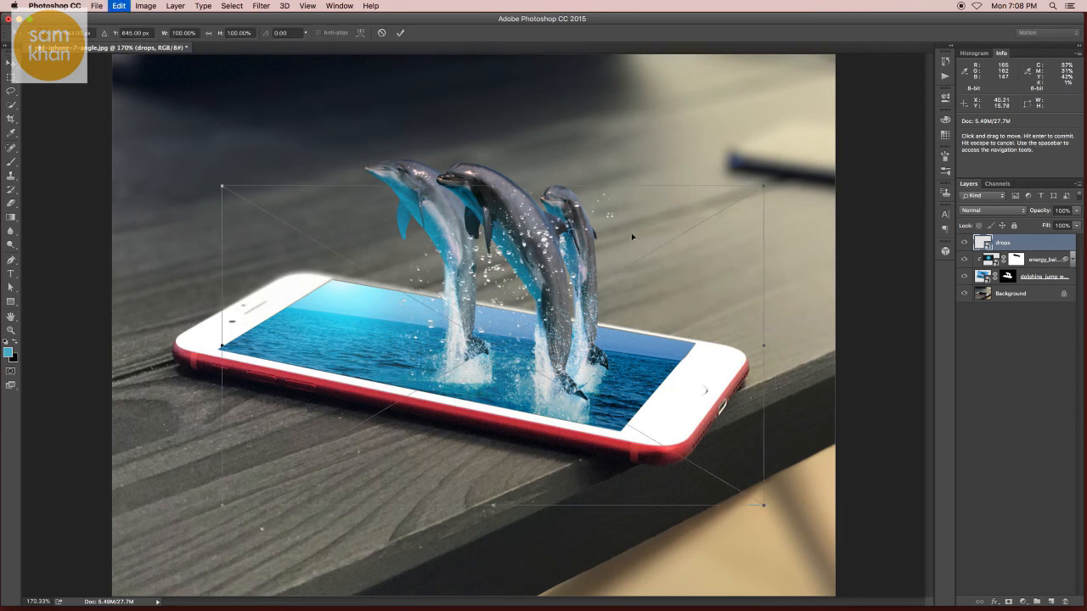
pyautogui.moveTo(764, 186); pyautogui.dragTo(679, 236)
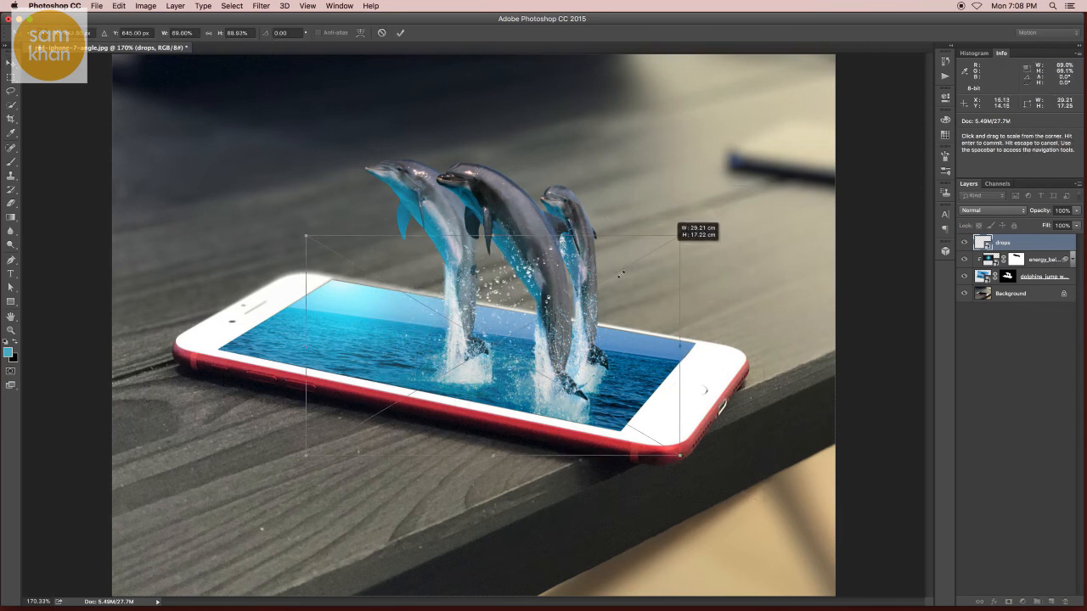
pyautogui.moveTo(569, 310); pyautogui.dragTo(627, 323)
pyautogui.press('Return')
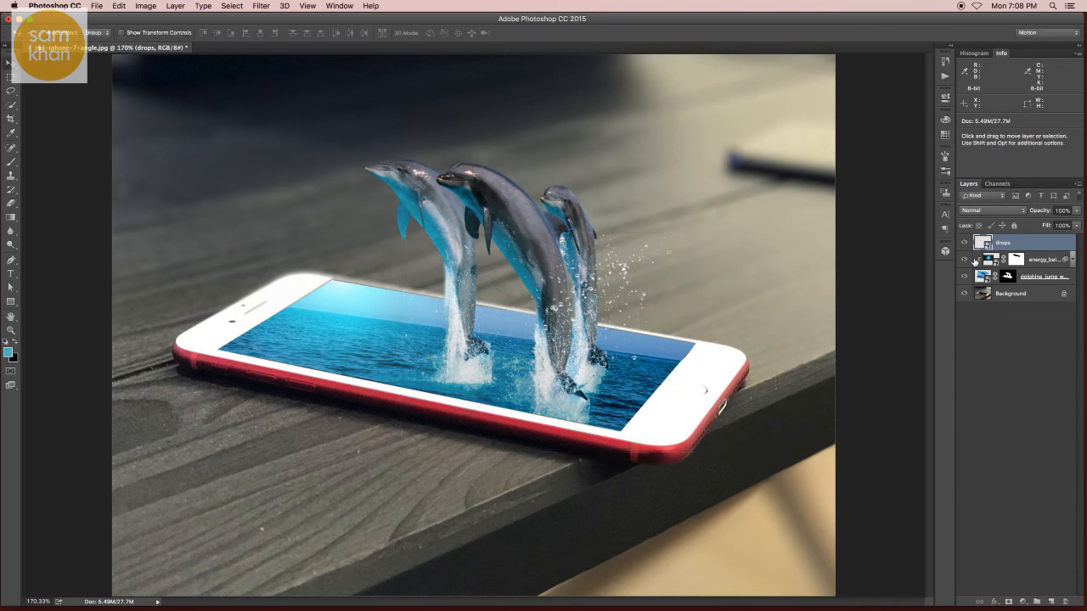
# - Duplicate the drops layer, rotate the copy about 43.5°, and position it across the phone's front edge near the left dolphin's splash
pyautogui.moveTo(1002, 243); pyautogui.dragTo(1050, 601)
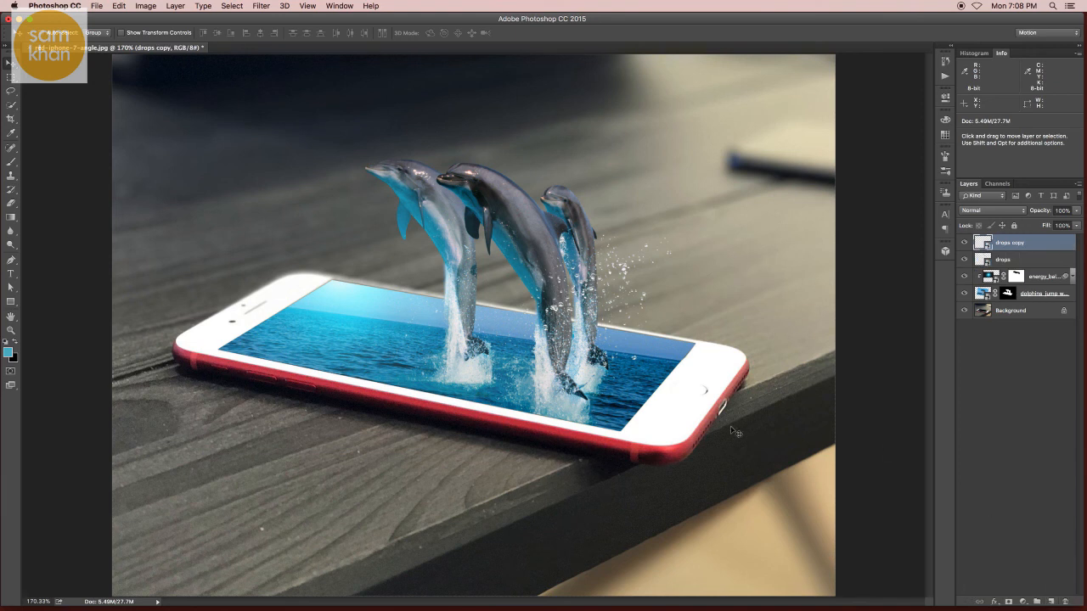
pyautogui.moveTo(552, 343); pyautogui.dragTo(415, 413)
pyautogui.press('super+t')
pyautogui.moveTo(596, 241); pyautogui.dragTo(609, 427)
pyautogui.moveTo(386, 393); pyautogui.dragTo(362, 366)
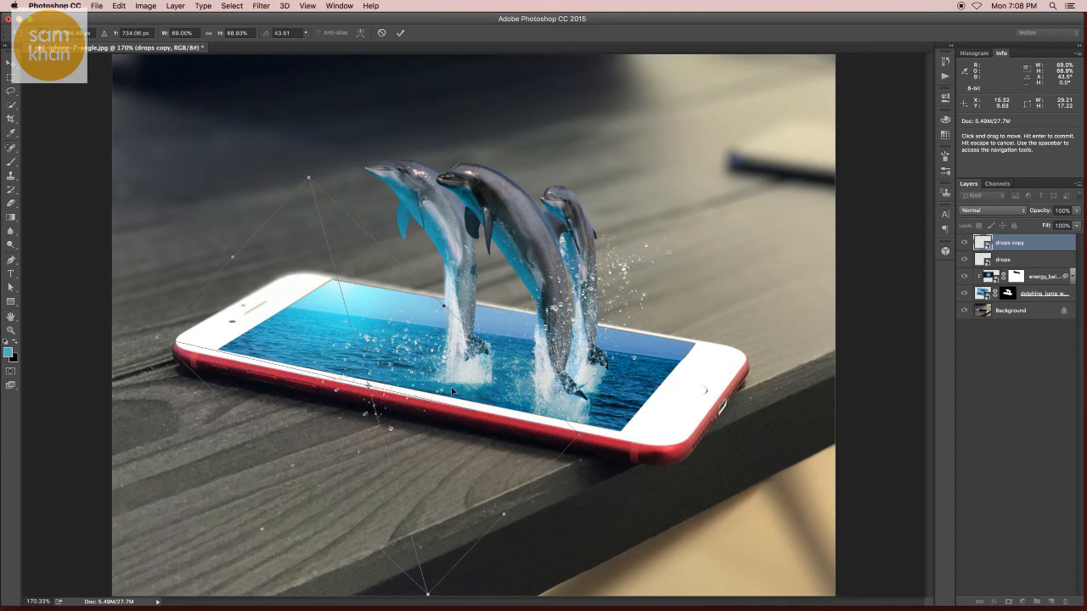
pyautogui.moveTo(454, 390); pyautogui.dragTo(466, 374)
pyautogui.press('Return')
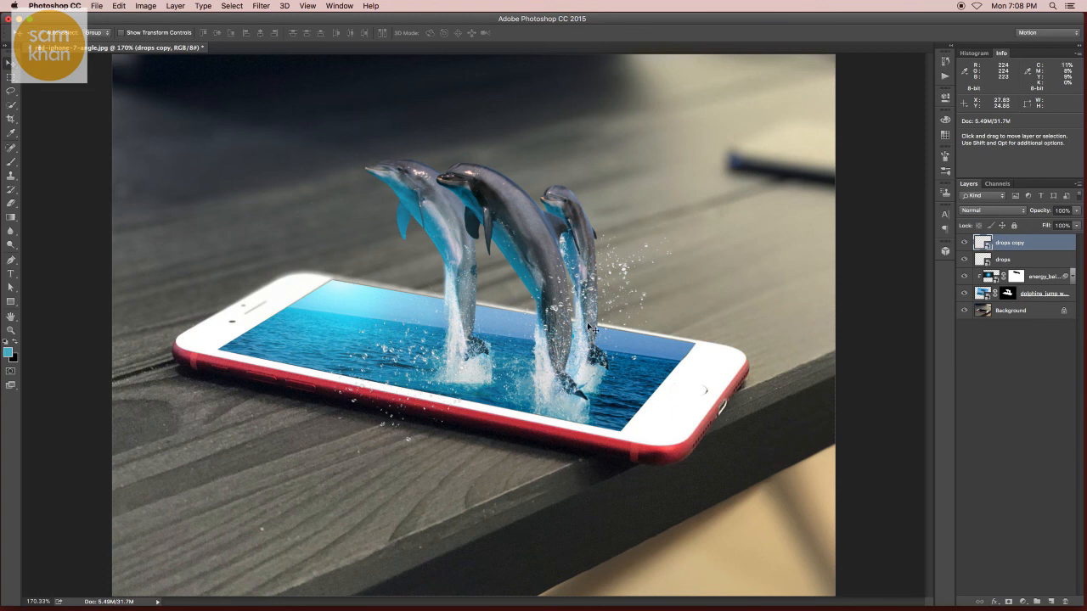
# - Duplicate the original drops layer again, scale this copy down, and place it around the middle dolphin's lower body
pyautogui.moveTo(1008, 260); pyautogui.dragTo(1051, 601)
pyautogui.moveTo(627, 320); pyautogui.dragTo(554, 320)
pyautogui.press('cmd+t')
pyautogui.moveTo(710, 240); pyautogui.dragTo(637, 283)
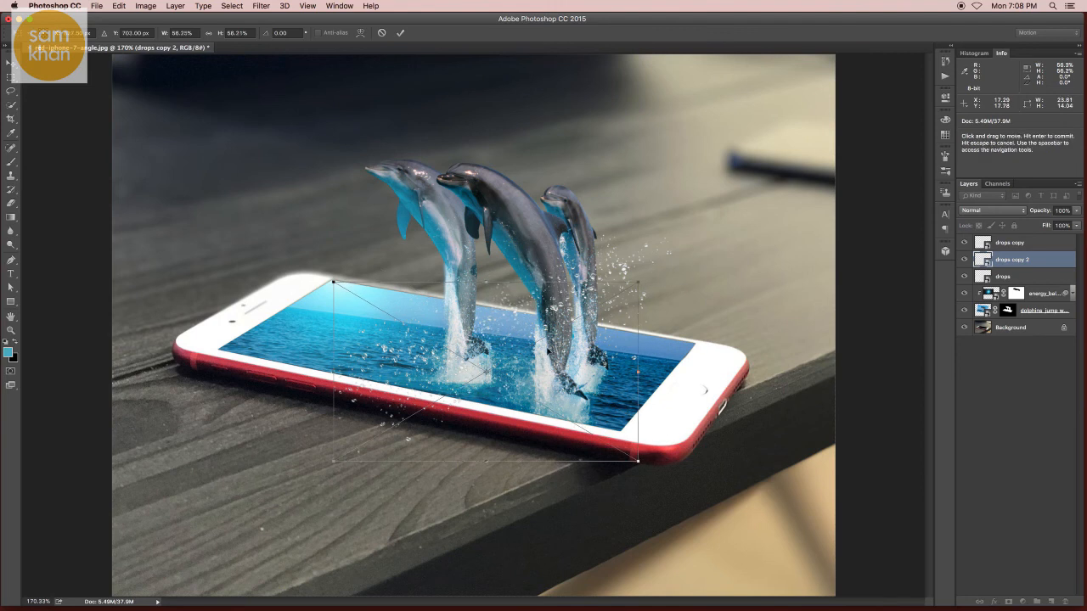
pyautogui.moveTo(584, 318); pyautogui.dragTo(584, 287)
pyautogui.moveTo(637, 251); pyautogui.dragTo(588, 281)
pyautogui.moveTo(508, 332); pyautogui.dragTo(551, 314)
pyautogui.press('Return')
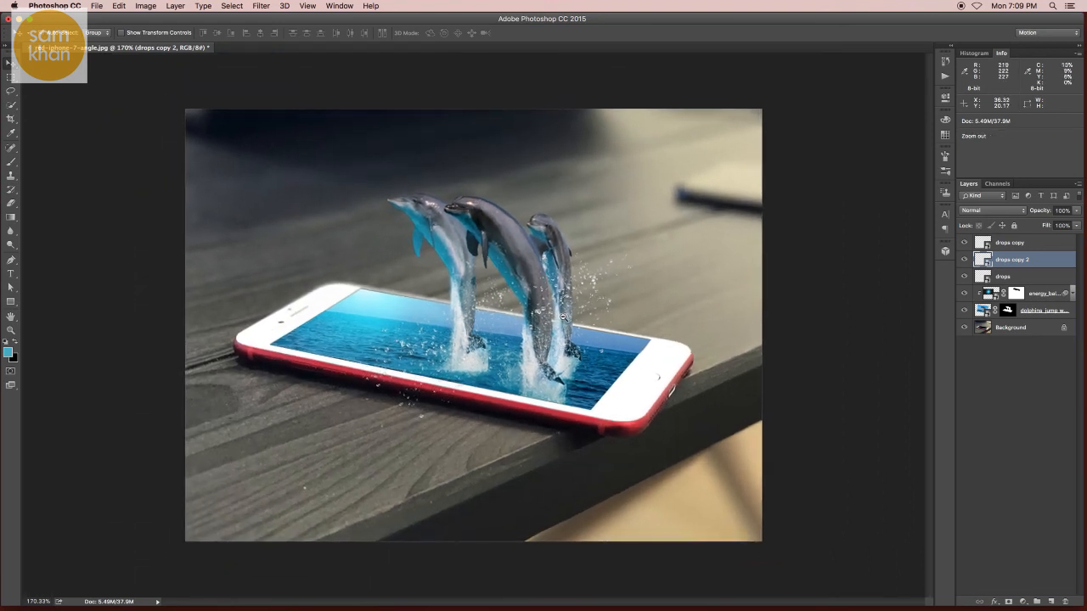
# - Create a new layer above all the drops layers and fill it with black (#000000)
pyautogui.click(1030, 245)
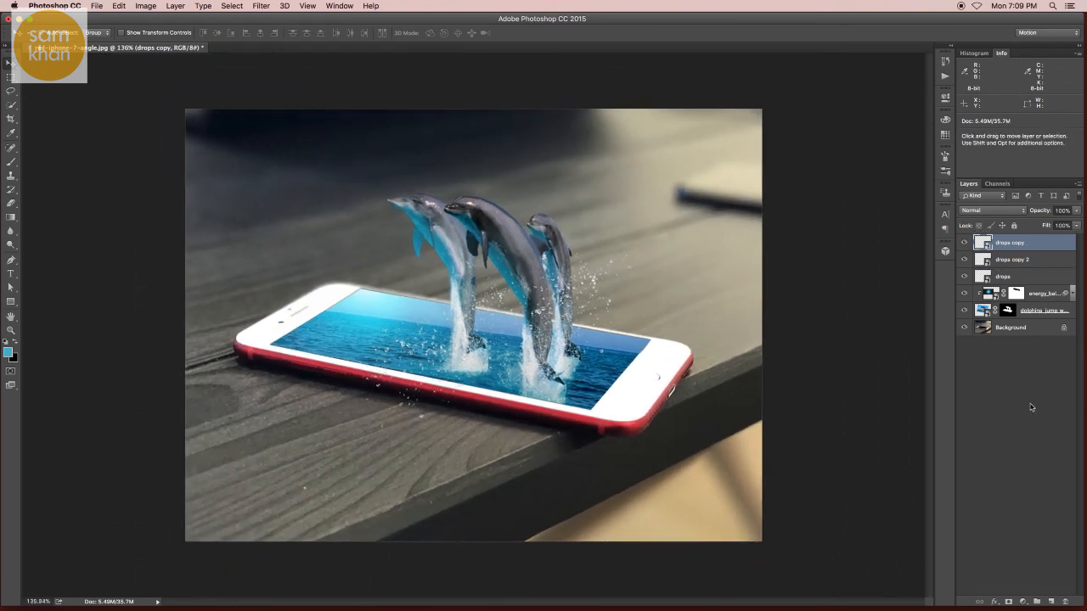
pyautogui.click(1051, 601)
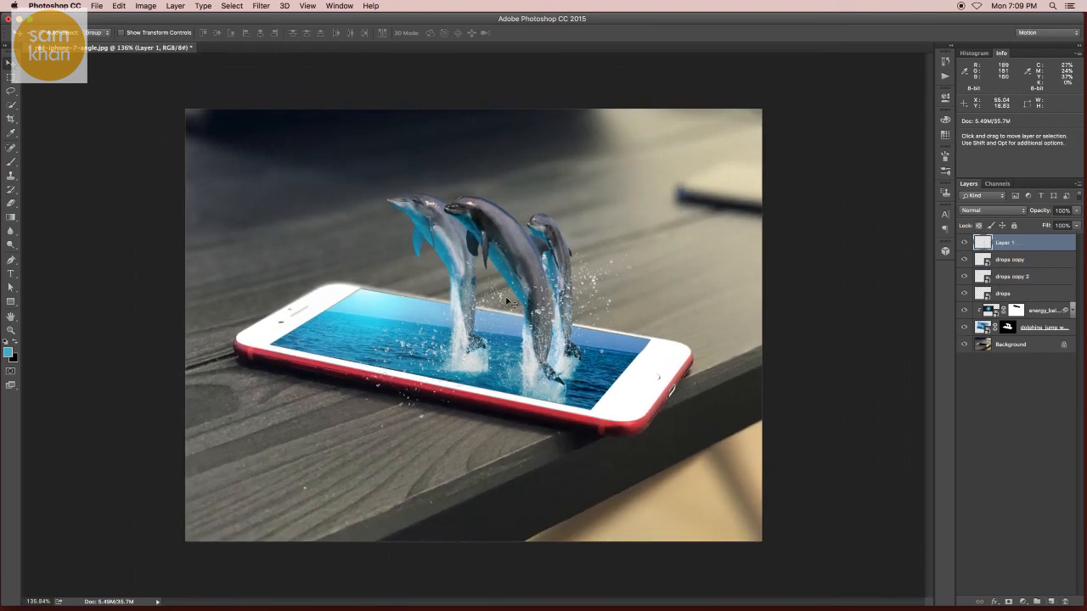
pyautogui.click(8, 351)
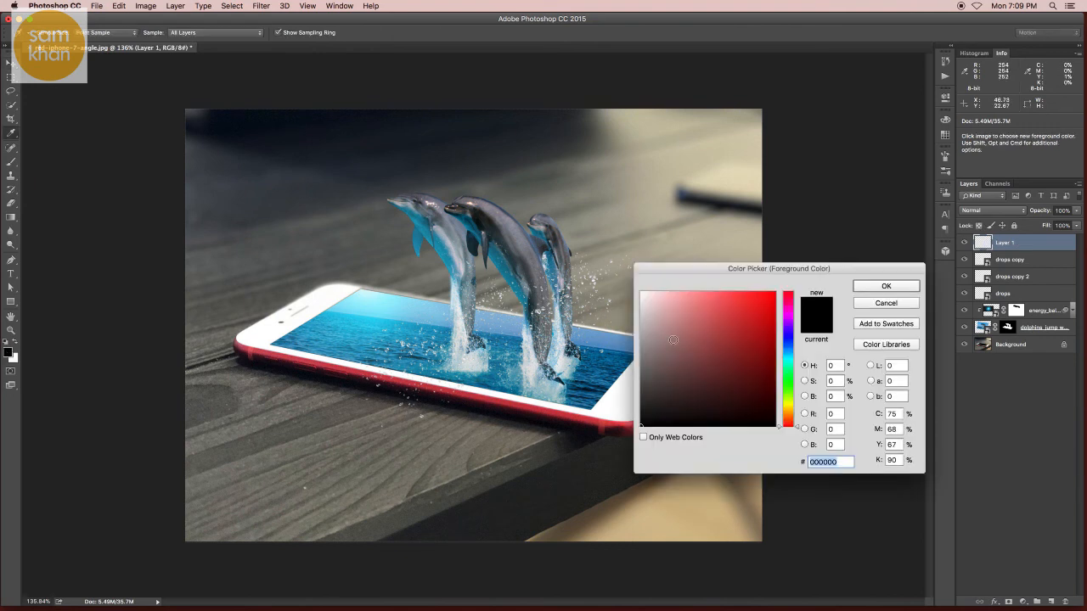
pyautogui.click(904, 290)
pyautogui.hotkey('alt', 'BackSpace')
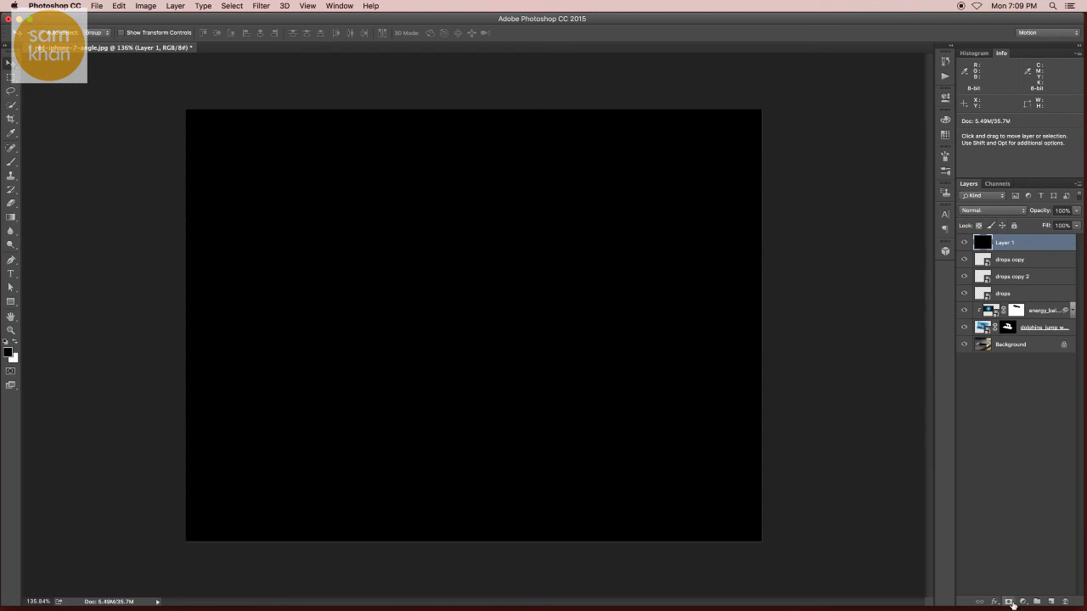
# - Add a mask to the black layer and draw radial black gradients from the middle outward, revealing the dolphins and phone as a vignette
pyautogui.click(1008, 602)
pyautogui.click(11, 217)
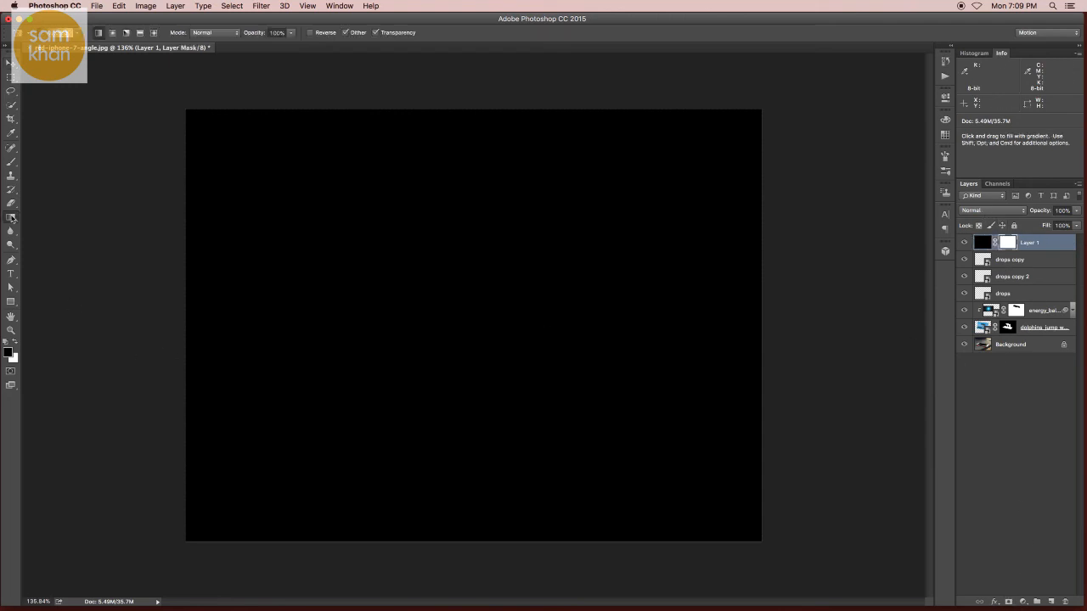
pyautogui.click(79, 35)
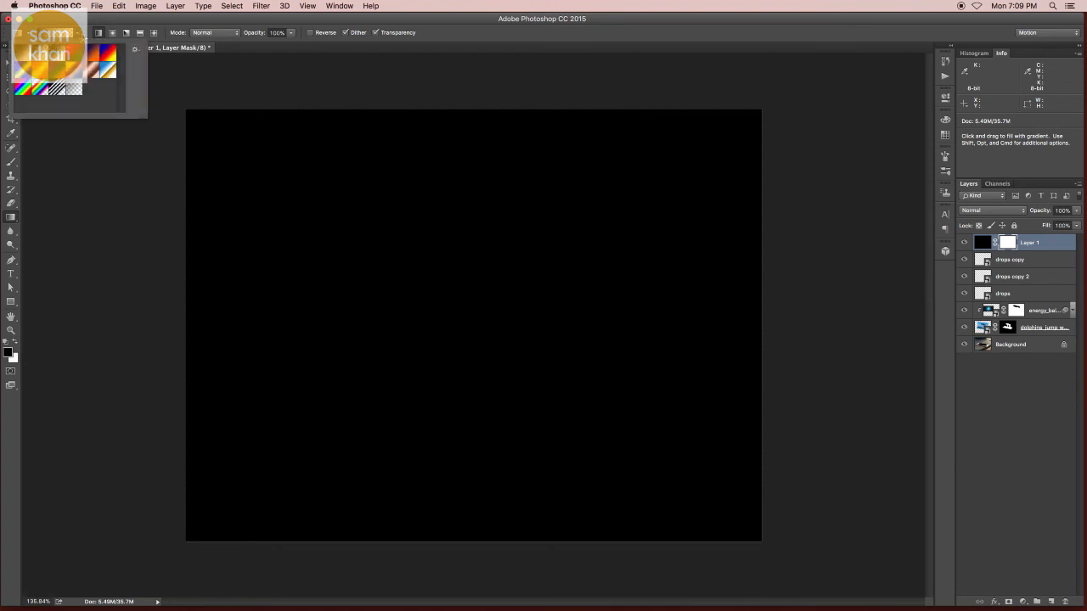
pyautogui.click(112, 32)
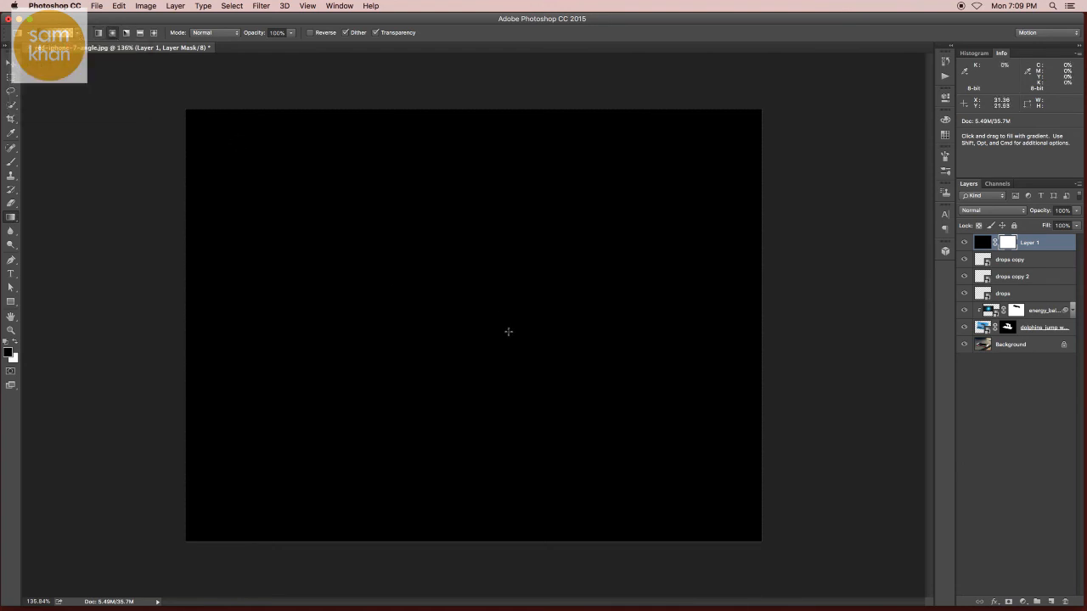
pyautogui.moveTo(485, 312); pyautogui.dragTo(506, 550)
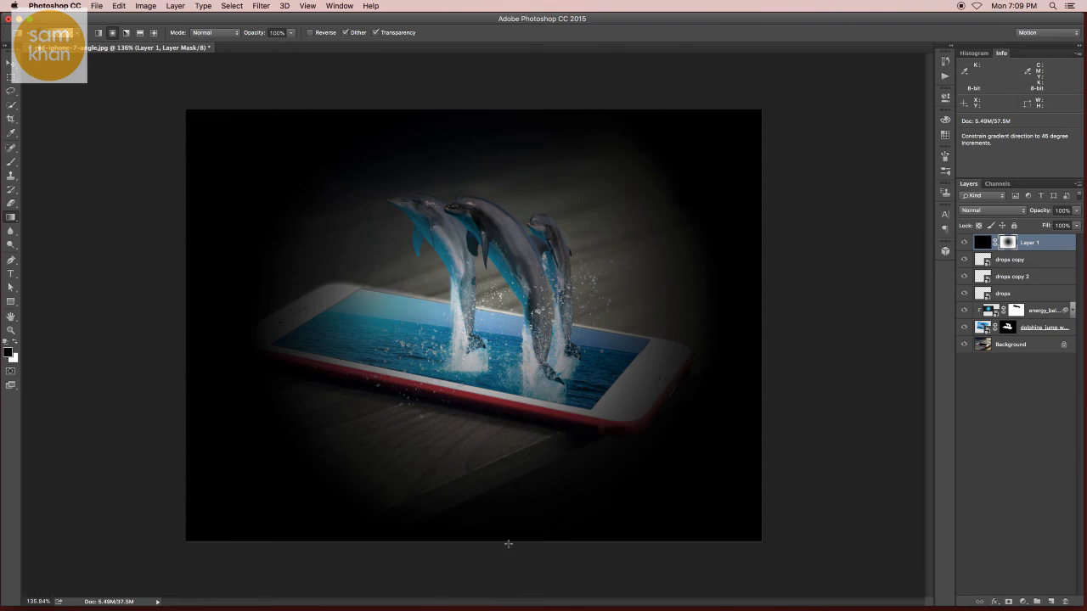
pyautogui.moveTo(481, 407); pyautogui.dragTo(482, 561)
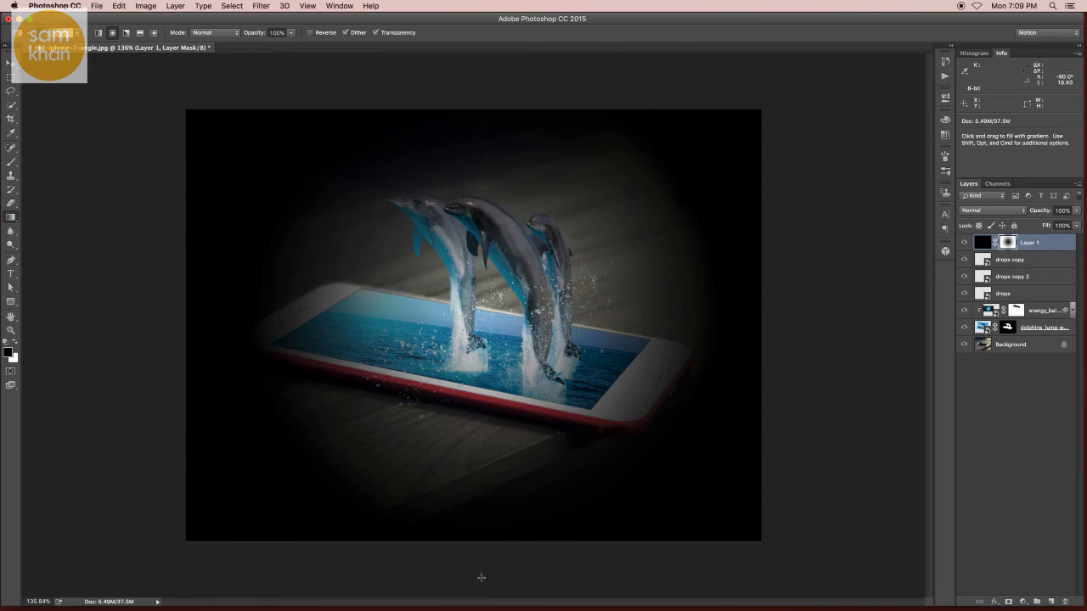
pyautogui.moveTo(495, 256); pyautogui.dragTo(492, 133)
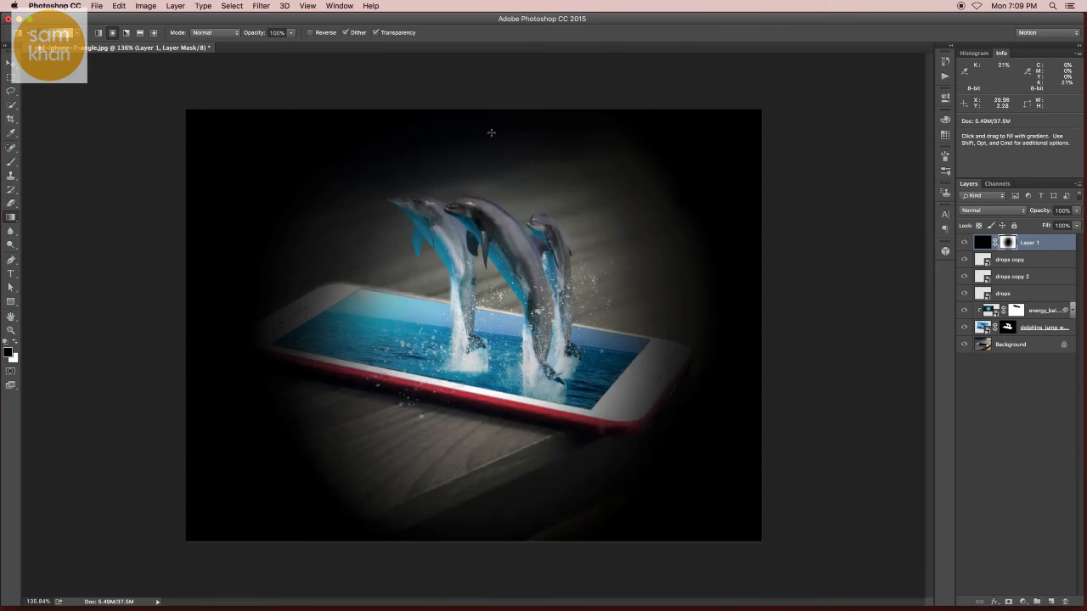
# - Set the black vignette layer's opacity to 55% and its blend mode to Multiply
pyautogui.click(11, 63)
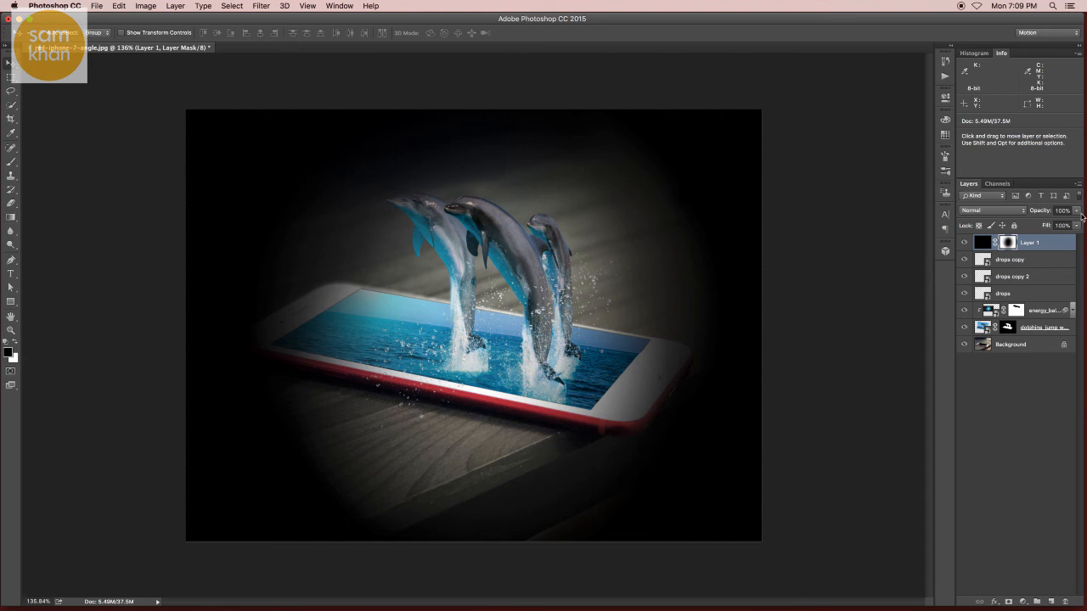
pyautogui.click(1076, 211)
pyautogui.moveTo(1041, 225); pyautogui.dragTo(1058, 225)
pyautogui.click(992, 210)
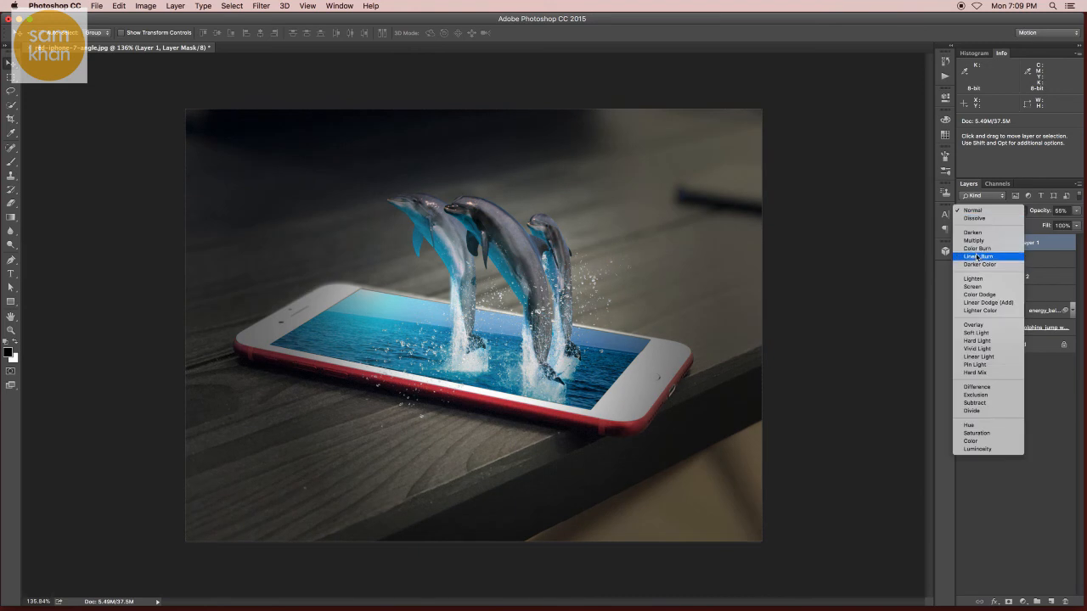
pyautogui.click(934, 244)
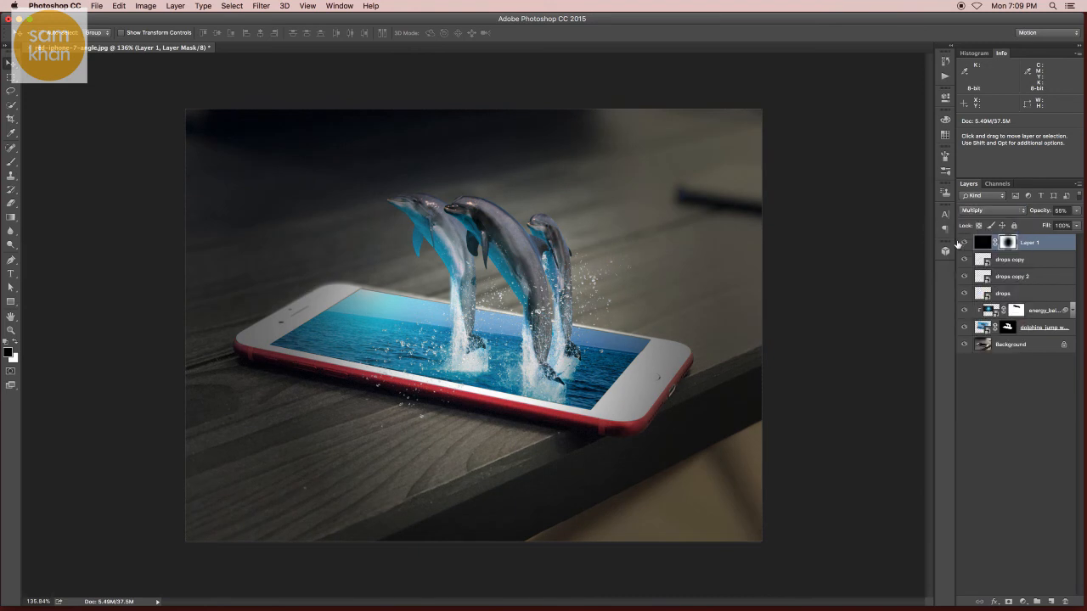
# - Compare the image with and without the vignette layer, and reduce the layer's opacity to 30%
pyautogui.click(963, 242)
pyautogui.click(963, 243)
pyautogui.click(963, 242)
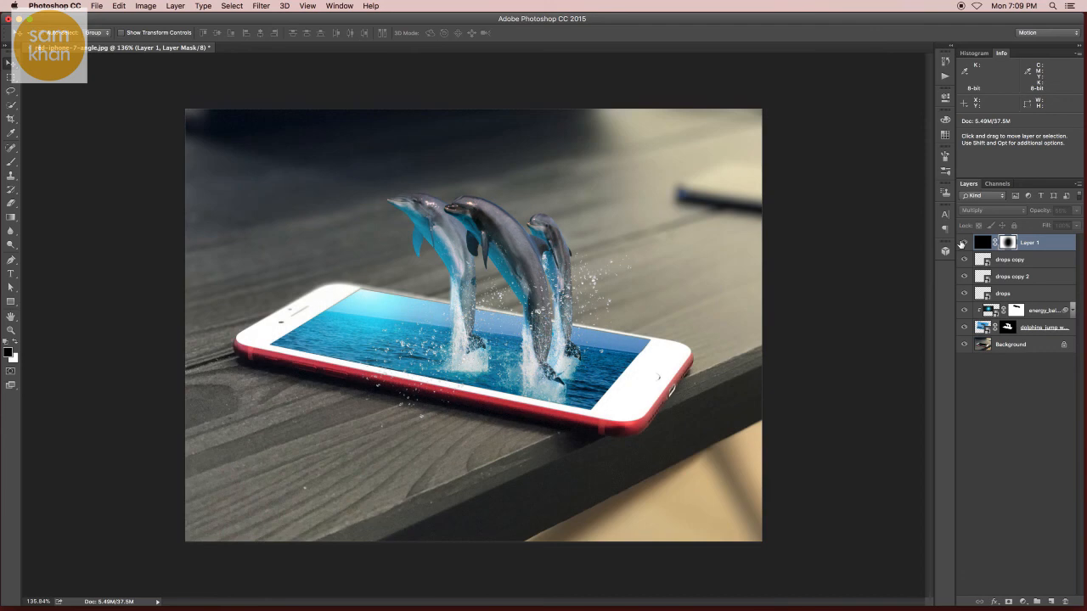
pyautogui.click(963, 243)
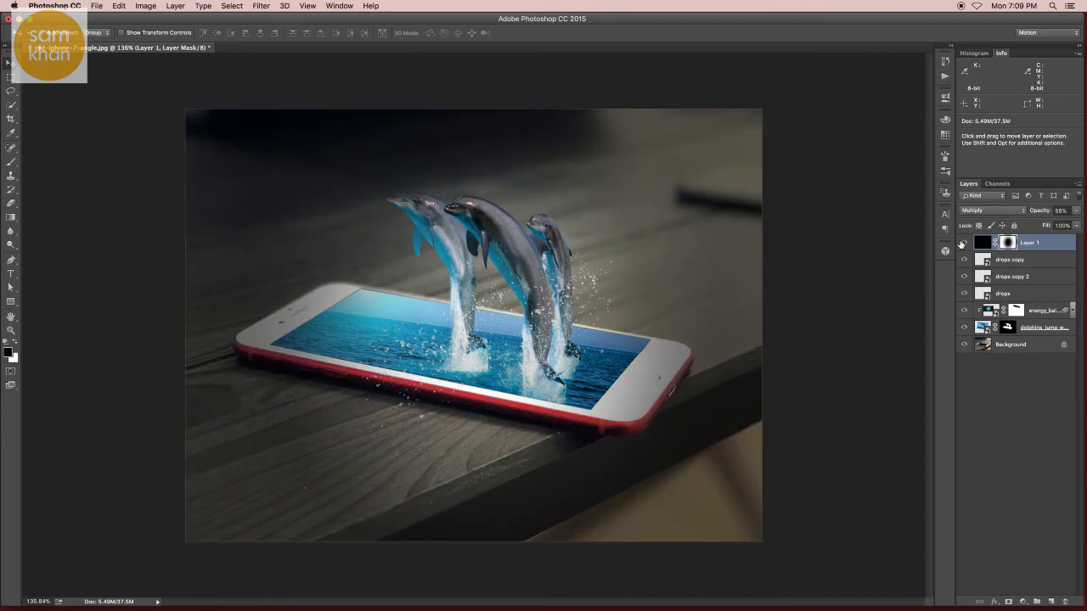
pyautogui.click(1076, 213)
pyautogui.moveTo(1039, 223); pyautogui.dragTo(1040, 224)
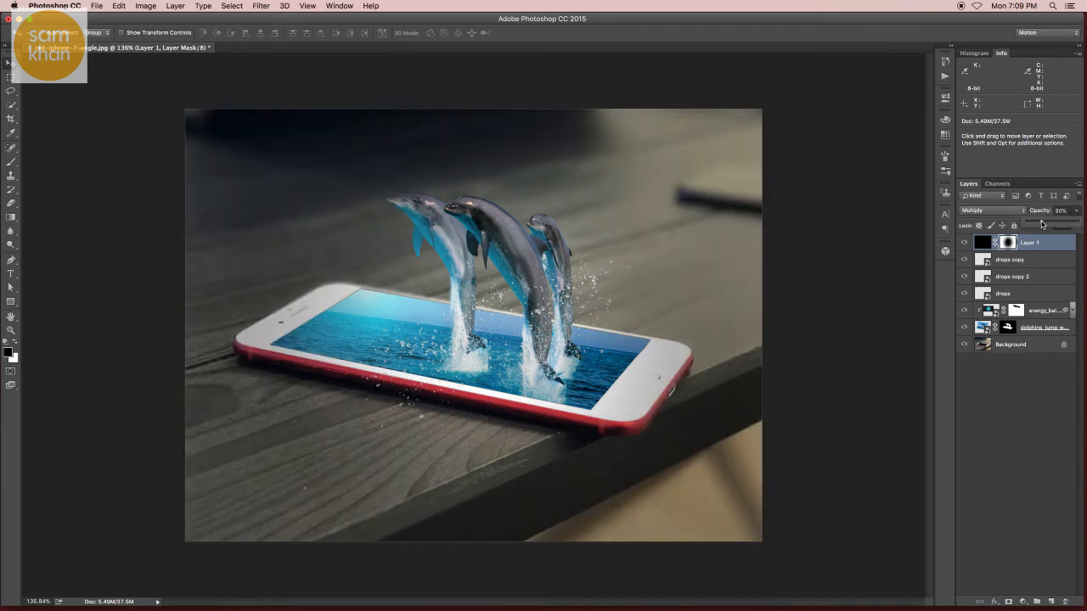
# - Add a Brightness/Contrast adjustment layer with brightness 16 and contrast 38, and compare the image with and without it
pyautogui.click(1022, 602)
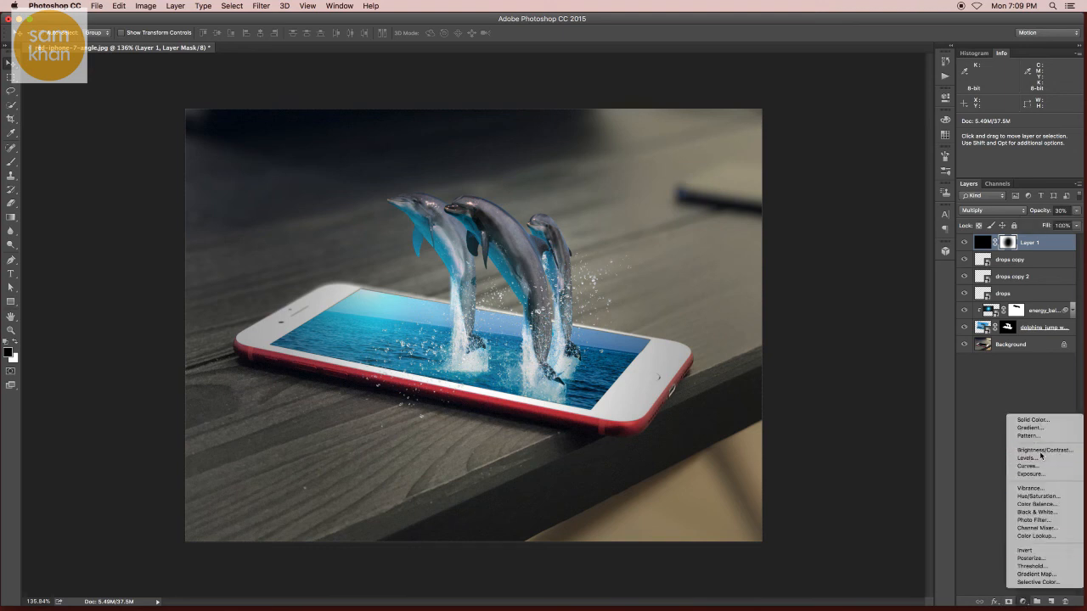
pyautogui.click(1040, 450)
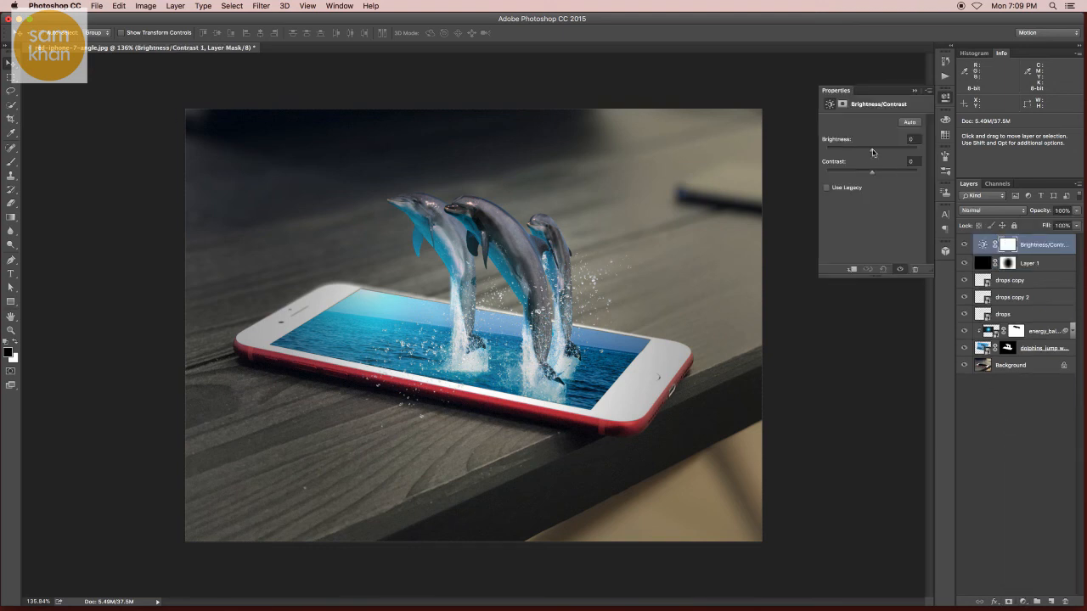
pyautogui.moveTo(873, 152); pyautogui.dragTo(877, 154)
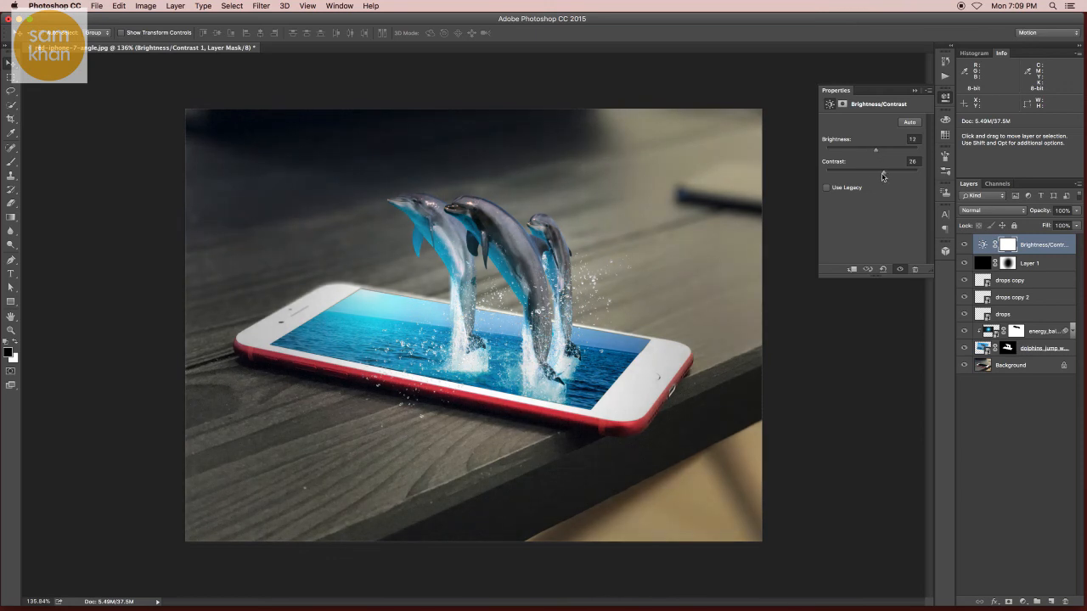
pyautogui.moveTo(883, 176); pyautogui.dragTo(882, 176)
pyautogui.moveTo(862, 175); pyautogui.dragTo(878, 155)
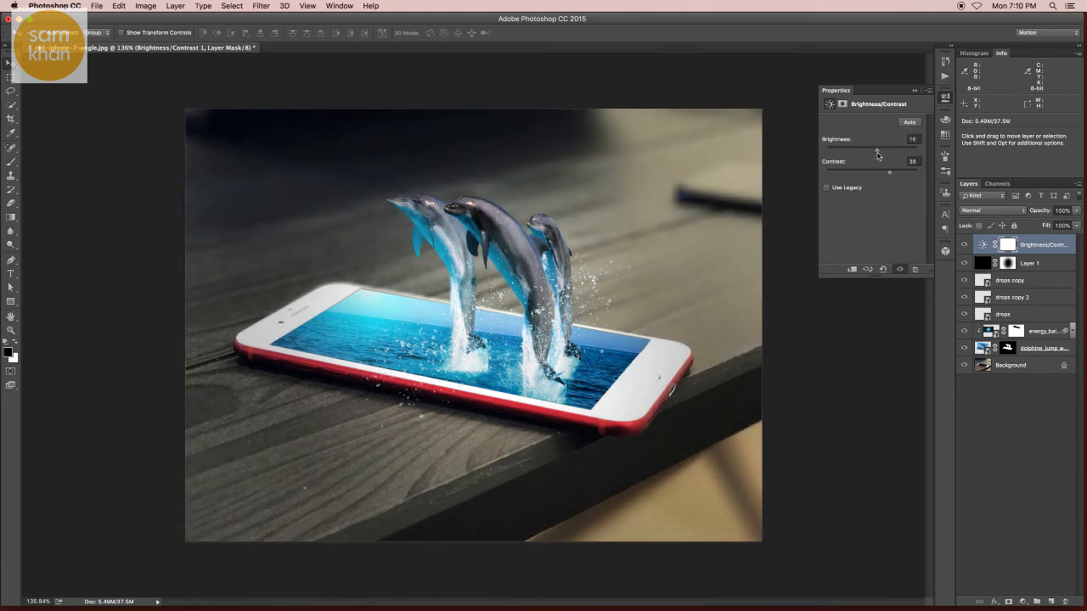
pyautogui.click(1037, 263)
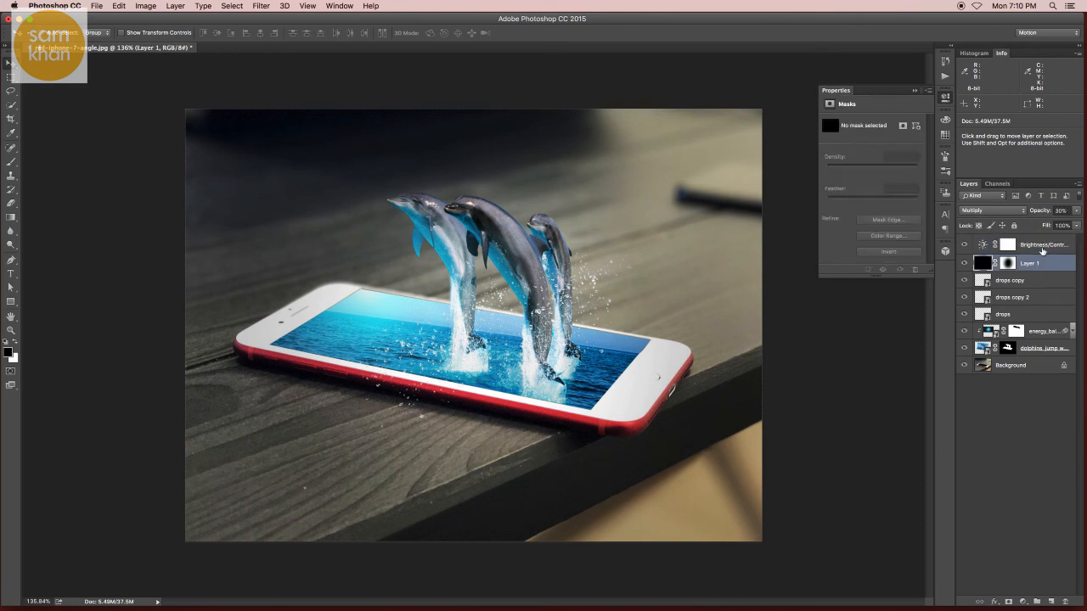
pyautogui.click(1043, 248)
pyautogui.click(964, 245)
pyautogui.click(963, 245)
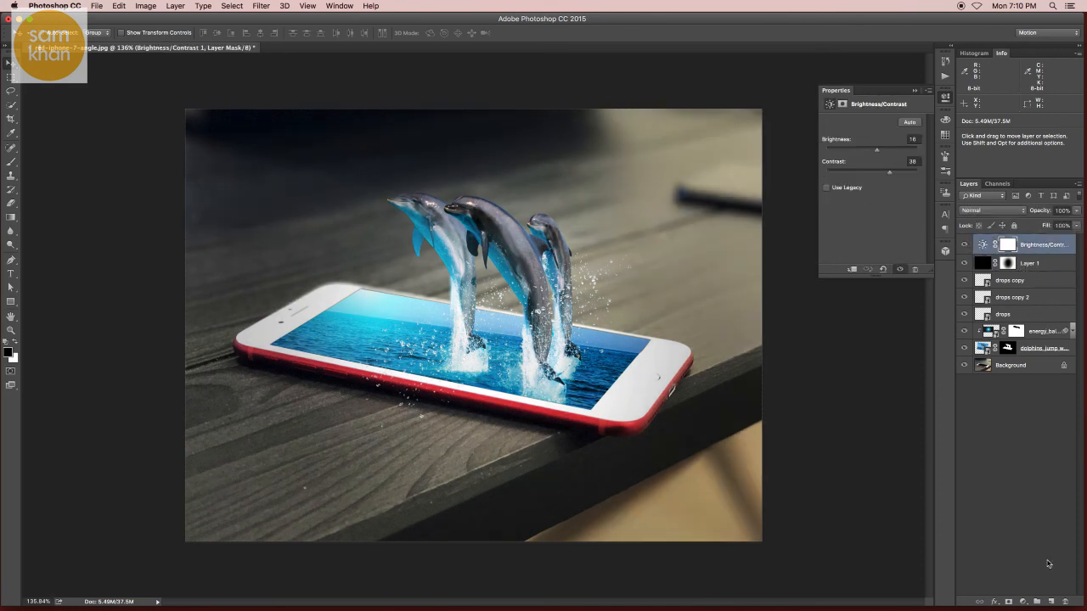
# - Duplicate all the layers, including the background, and merge the copies into a single layer on top
pyautogui.keyDown('shift'); pyautogui.click(1029, 363); pyautogui.keyUp('shift')
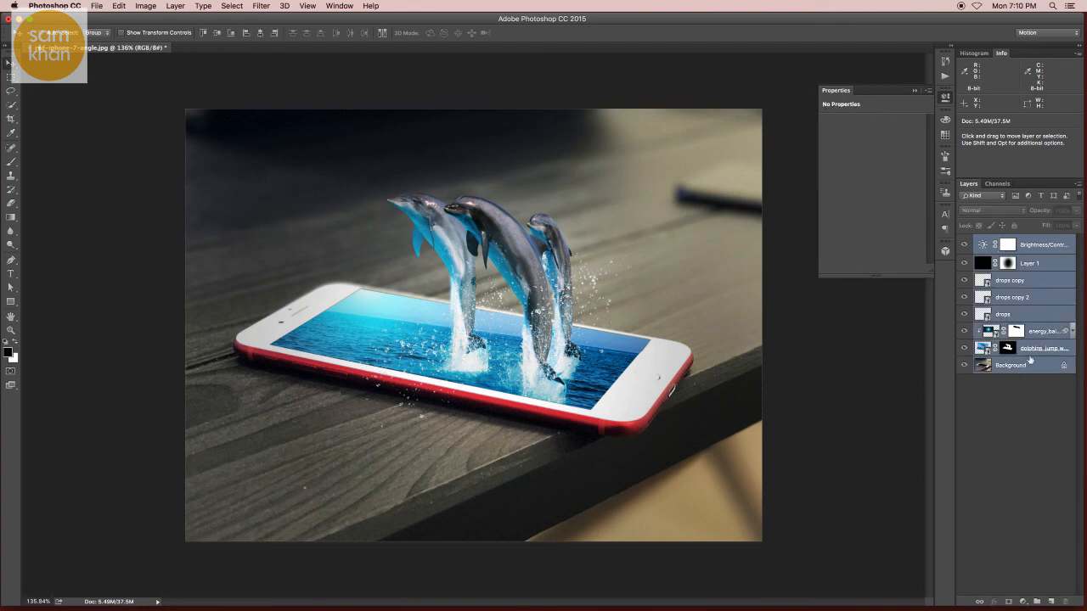
pyautogui.moveTo(1034, 377); pyautogui.dragTo(1053, 601)
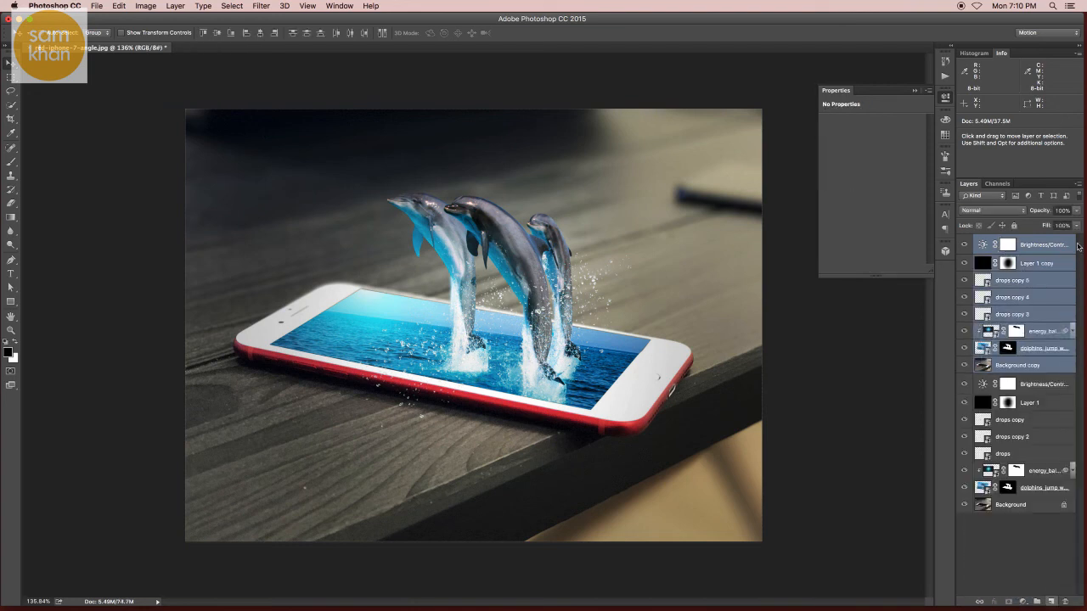
pyautogui.click(1079, 184)
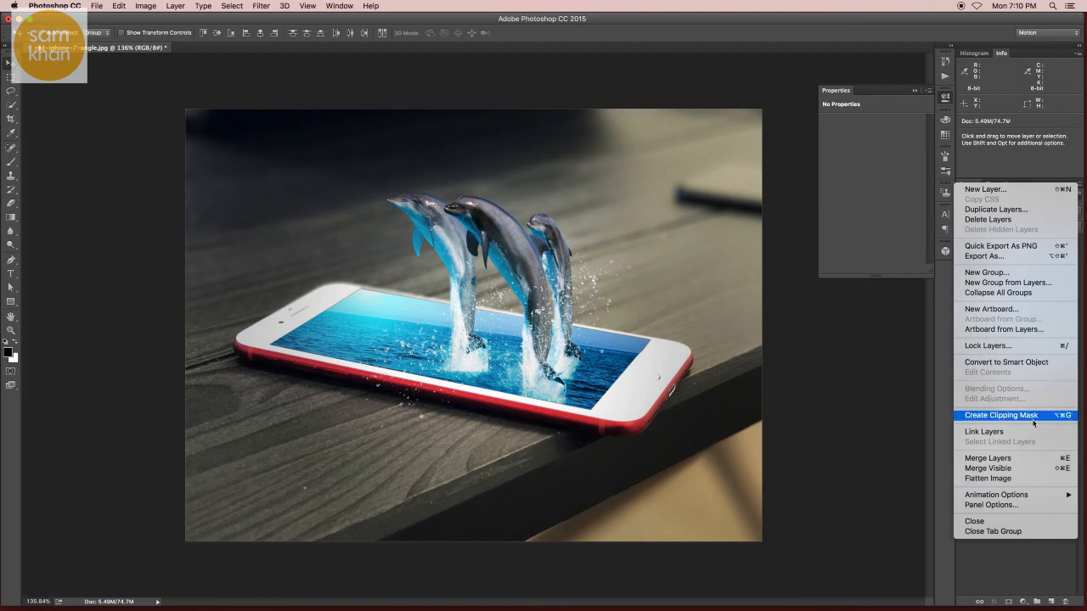
pyautogui.click(1004, 459)
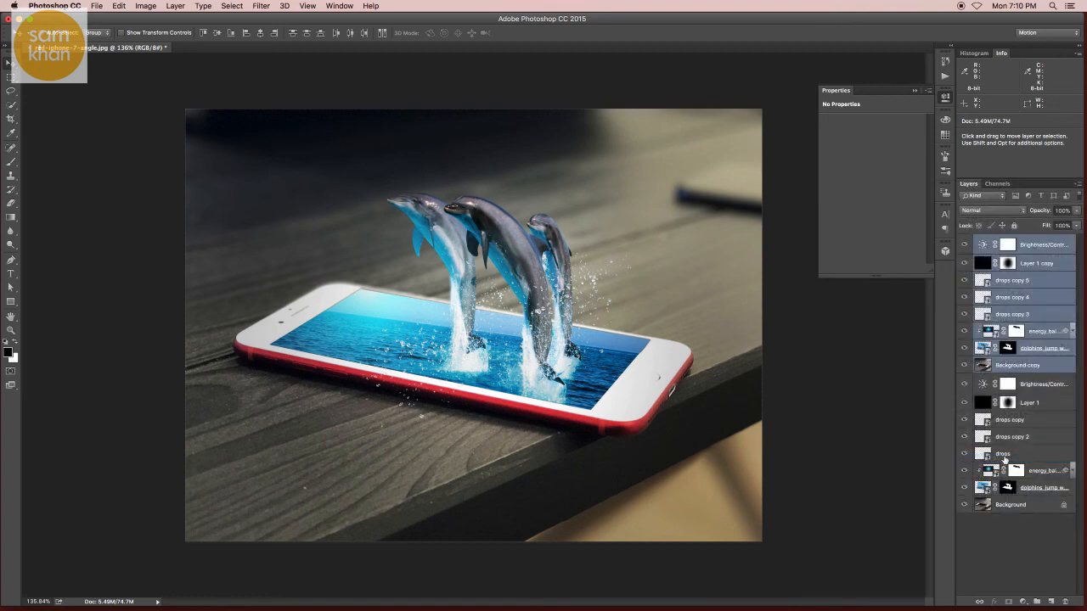
# - Apply a High Pass filter with a radius of 4.6 pixels to the merged layer
pyautogui.click(263, 6)
pyautogui.moveTo(319, 223)
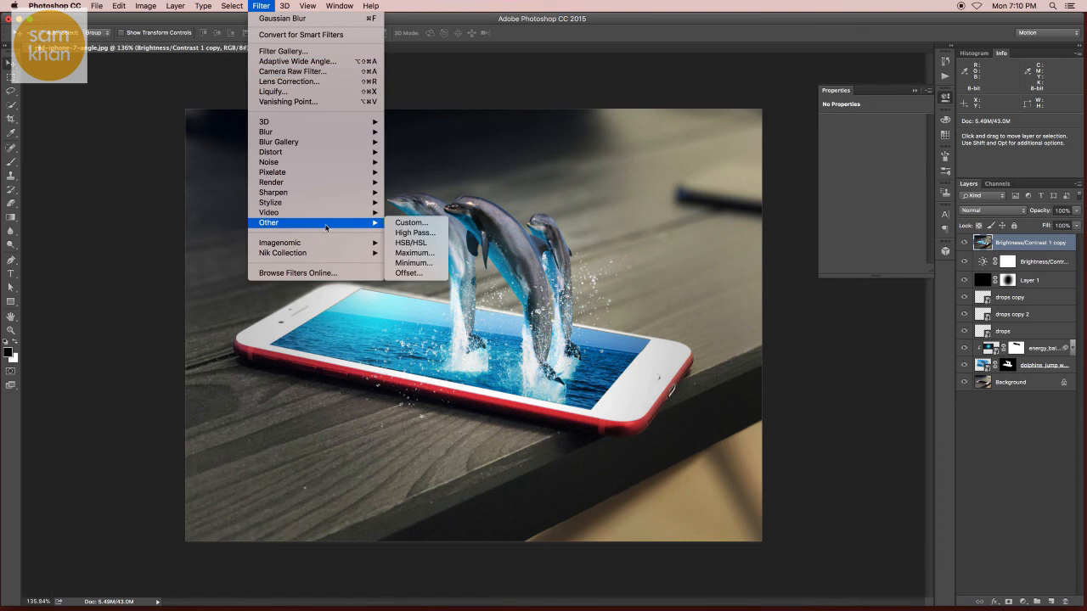
pyautogui.click(410, 233)
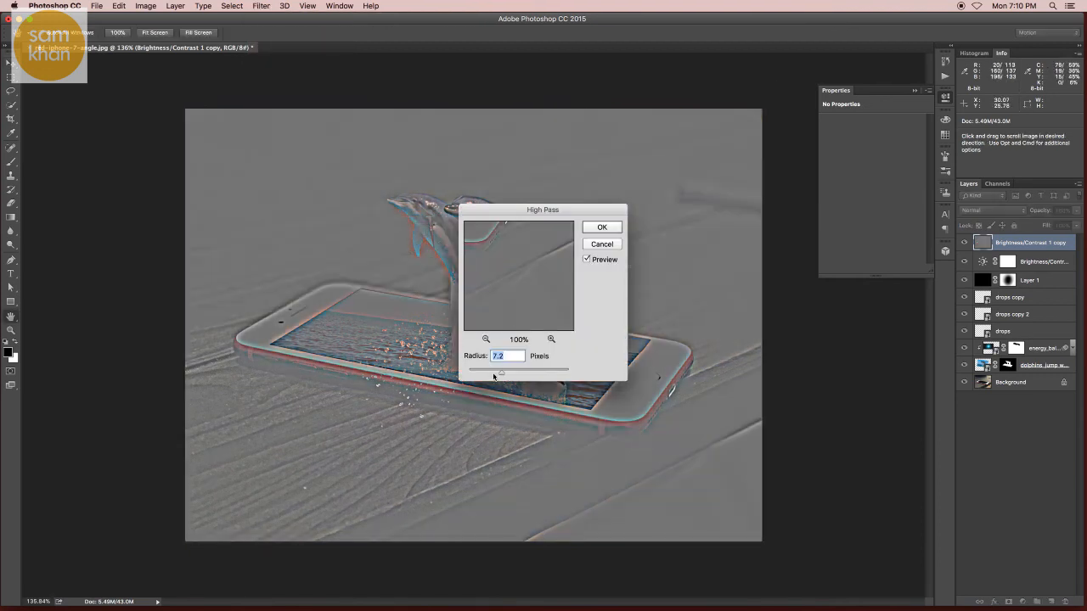
pyautogui.click(493, 374)
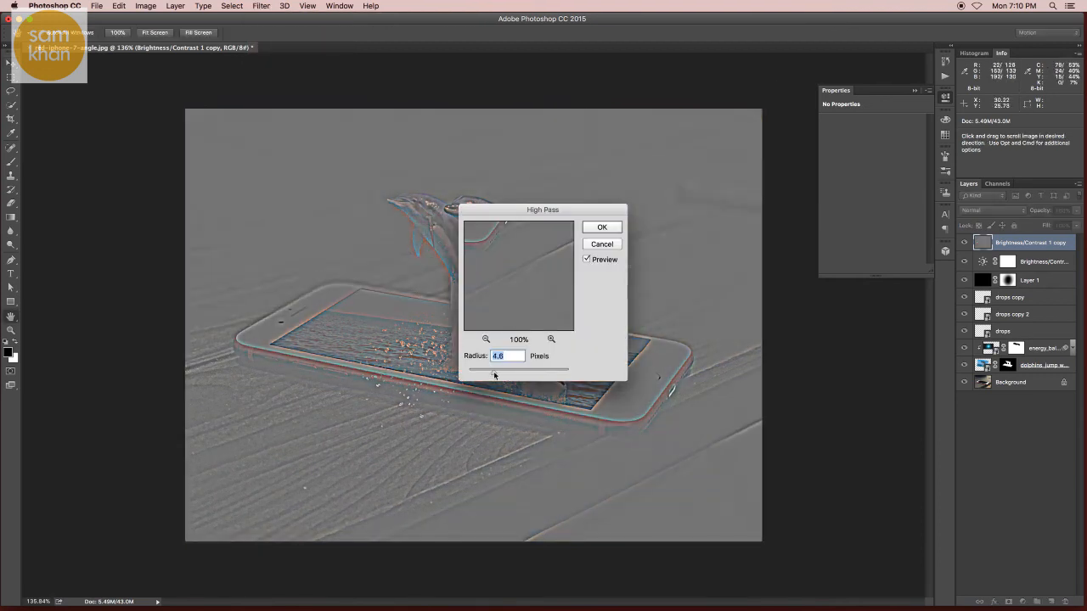
pyautogui.click(602, 227)
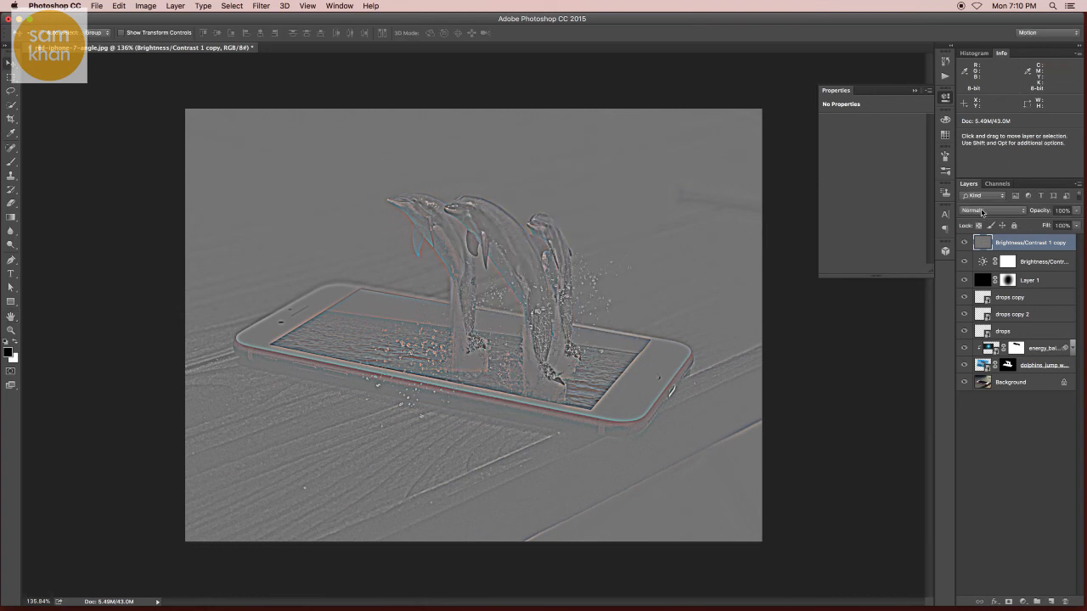
# - Set the high-pass layer's blend mode to Overlay and its opacity to 37%, and compare the sharpening on and off
pyautogui.click(983, 210)
pyautogui.click(985, 325)
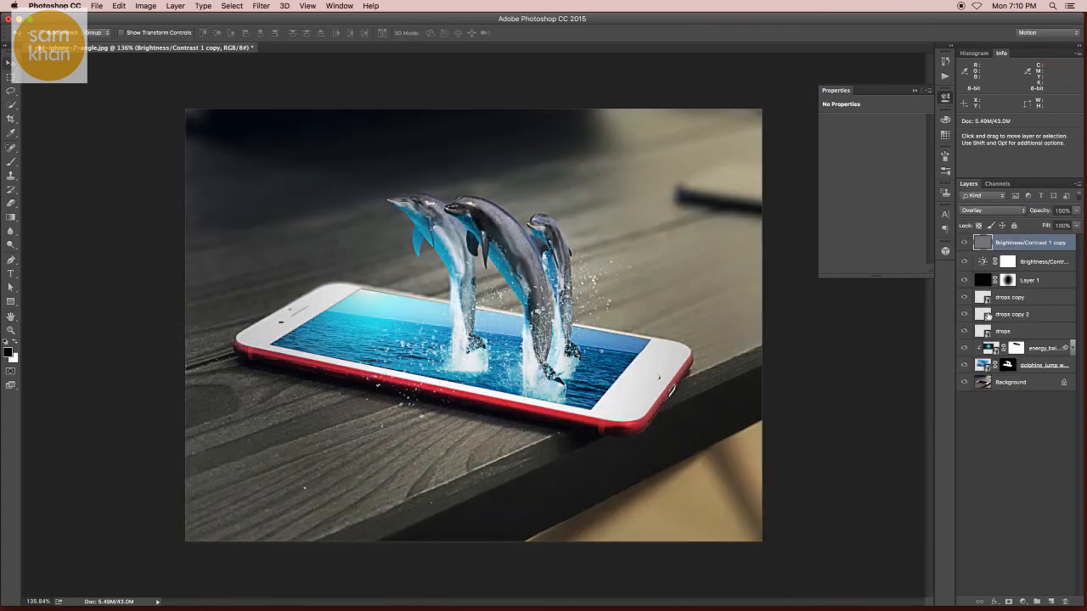
pyautogui.click(1075, 211)
pyautogui.moveTo(1075, 223); pyautogui.dragTo(1051, 226)
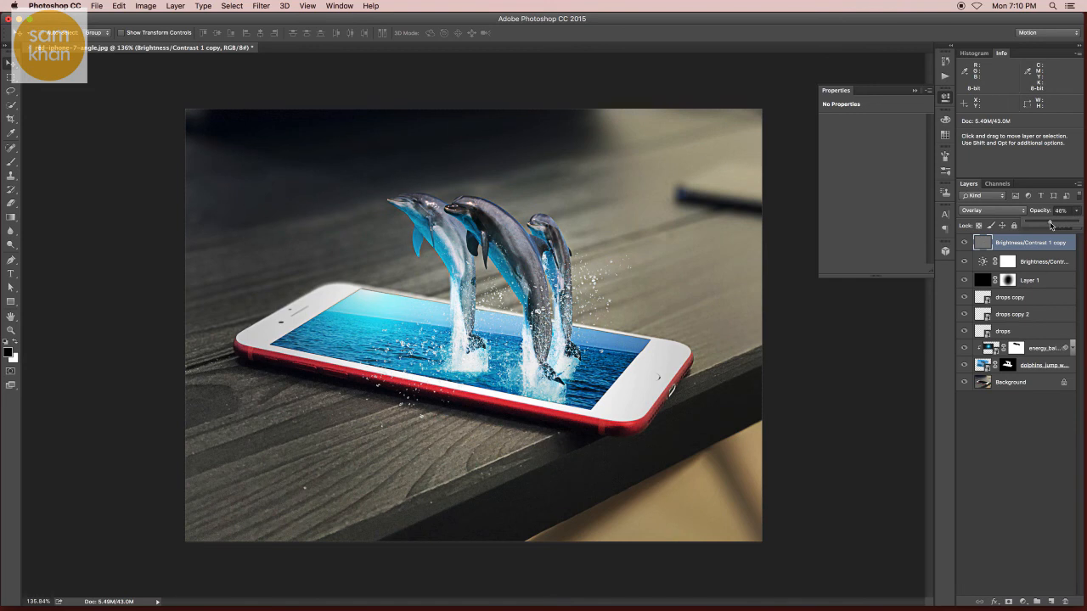
pyautogui.click(963, 246)
pyautogui.click(963, 246)
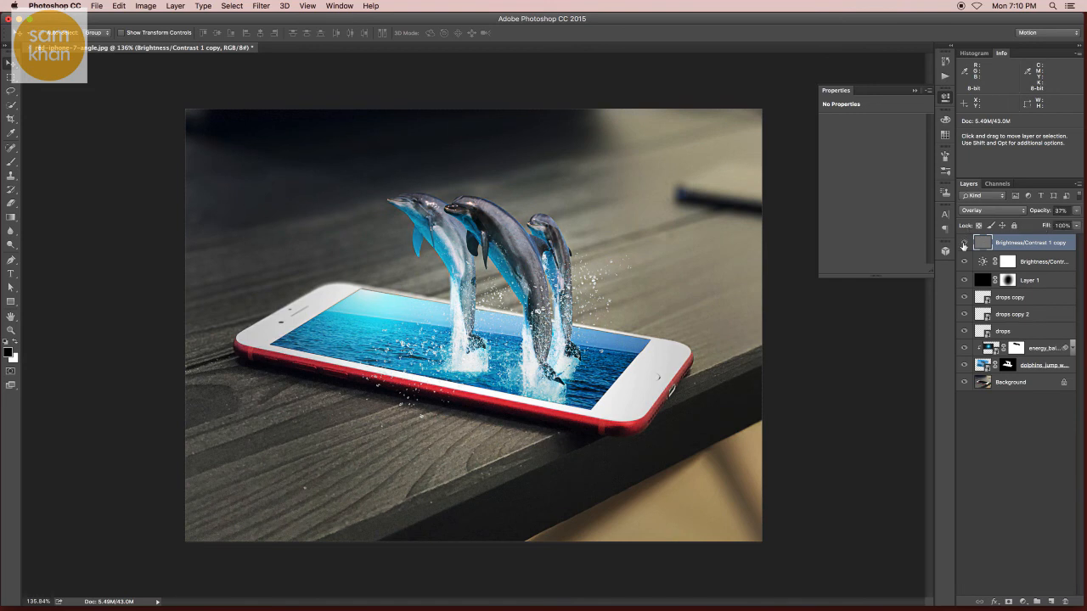
# - Raise the high-pass layer's opacity to 54%, recheck the image with and without it, and collapse the adjustment properties
pyautogui.click(1074, 212)
pyautogui.click(964, 244)
pyautogui.click(964, 244)
pyautogui.click(965, 244)
pyautogui.click(964, 244)
pyautogui.click(945, 99)
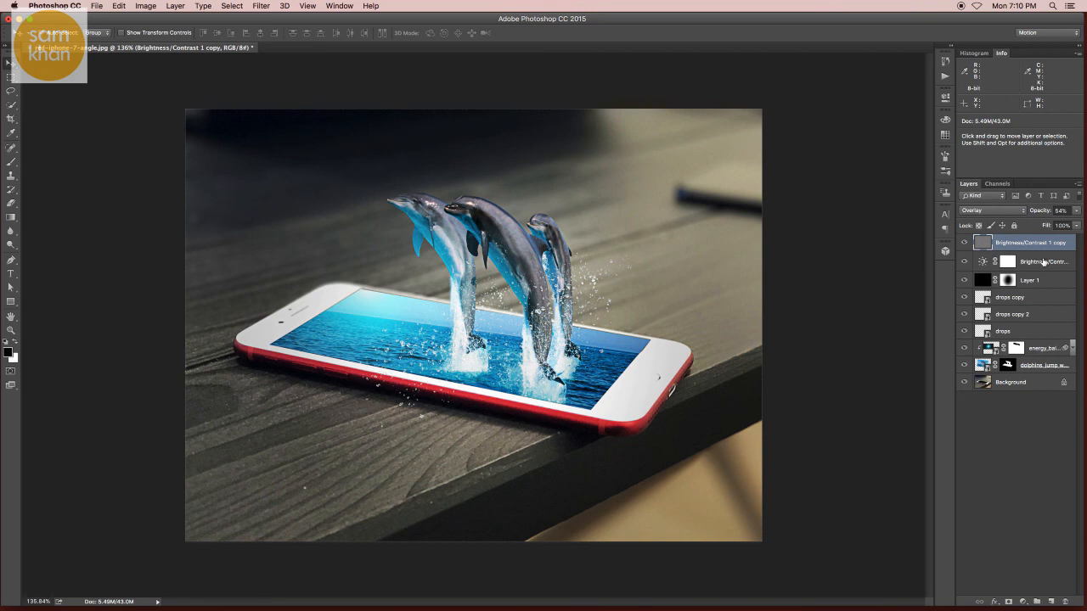
# - Create a new layer on top and set the foreground colour to light cyan (#a7ecf2), sampled from the glow on the phone's screen
pyautogui.click(1051, 601)
pyautogui.click(8, 351)
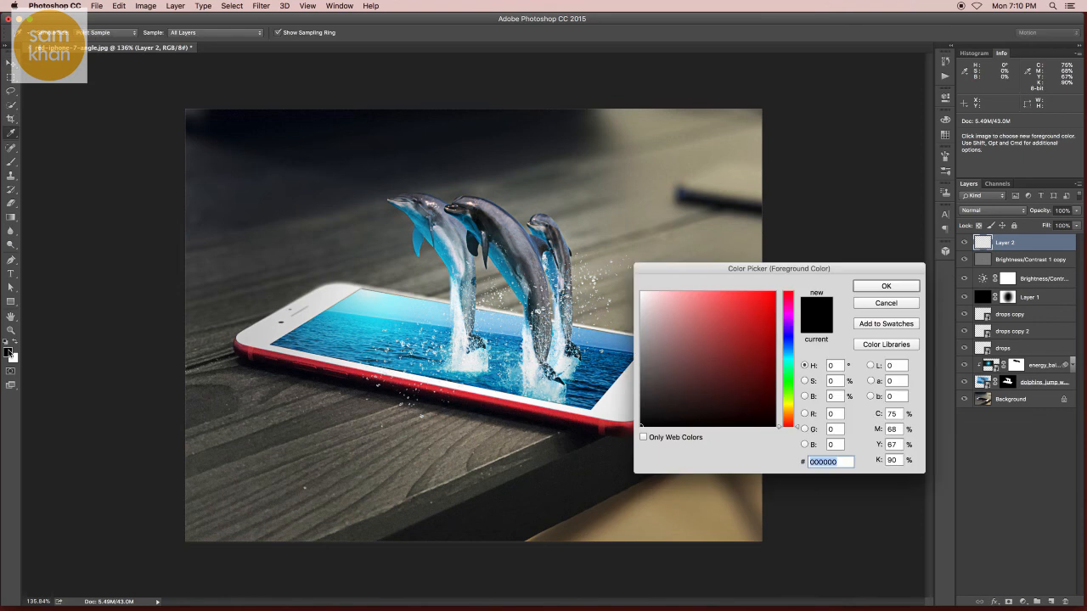
pyautogui.click(371, 303)
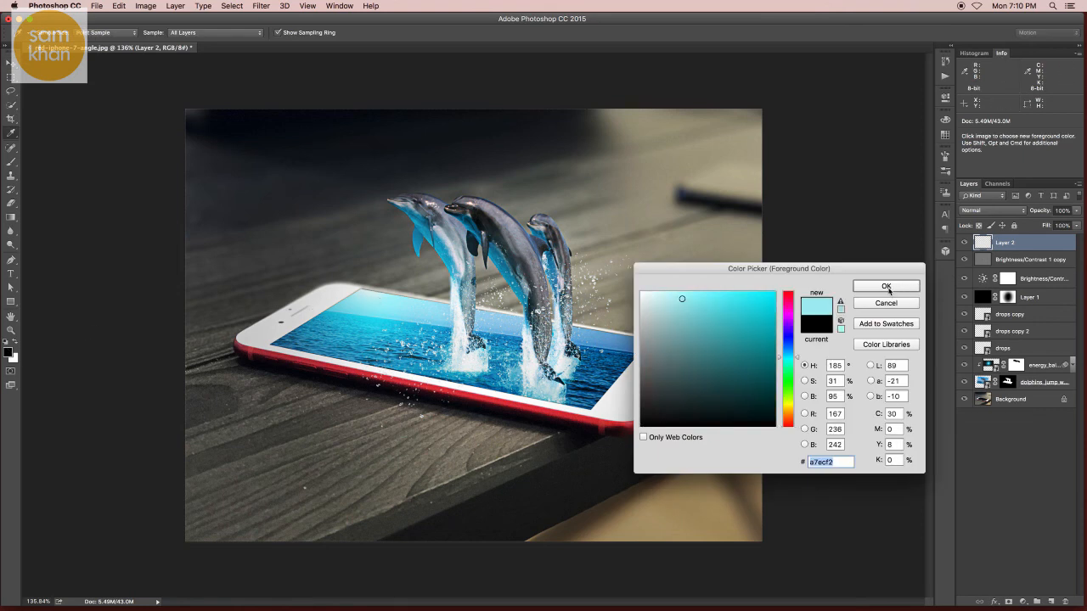
pyautogui.click(886, 287)
# - Draw light cyan linear gradients fading to transparent from the image's upper-right and lower-left corners towards the phone on the new layer
pyautogui.click(7, 218)
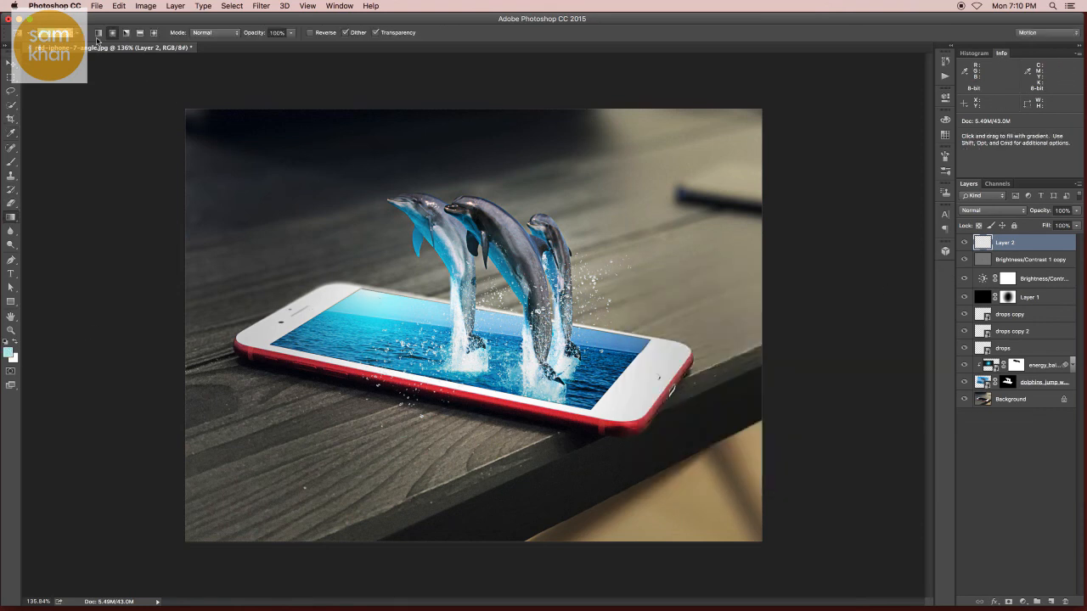
pyautogui.click(76, 34)
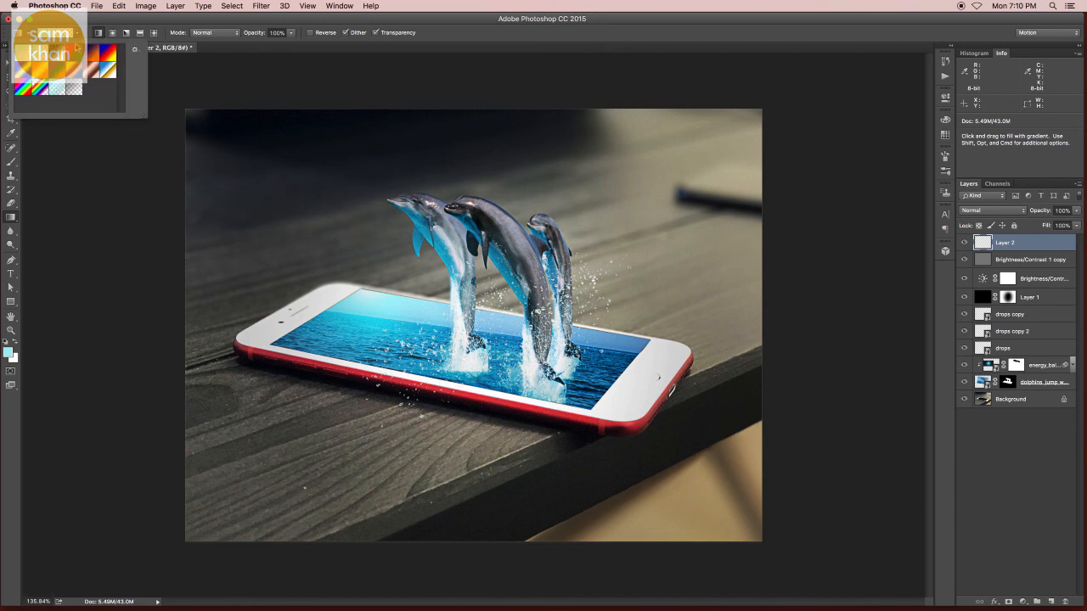
pyautogui.click(315, 84)
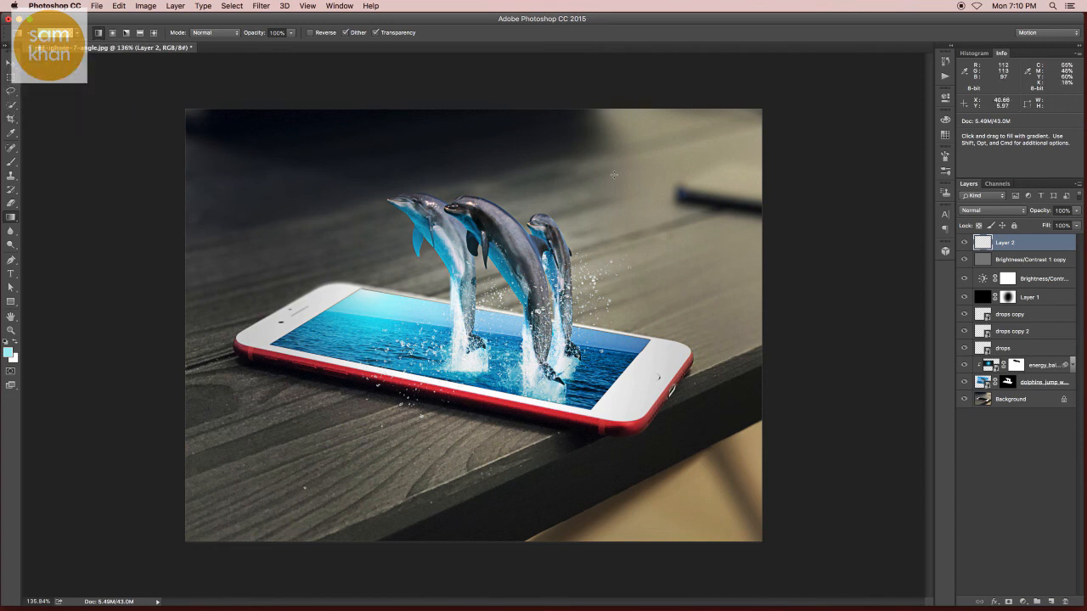
pyautogui.moveTo(582, 326); pyautogui.dragTo(543, 300)
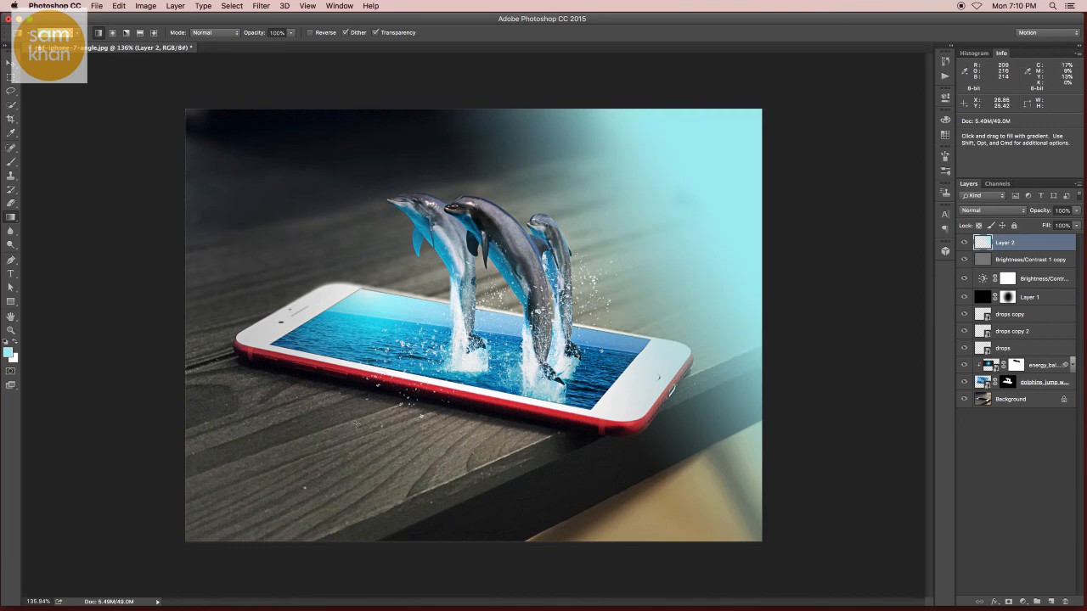
pyautogui.moveTo(217, 516); pyautogui.dragTo(321, 401)
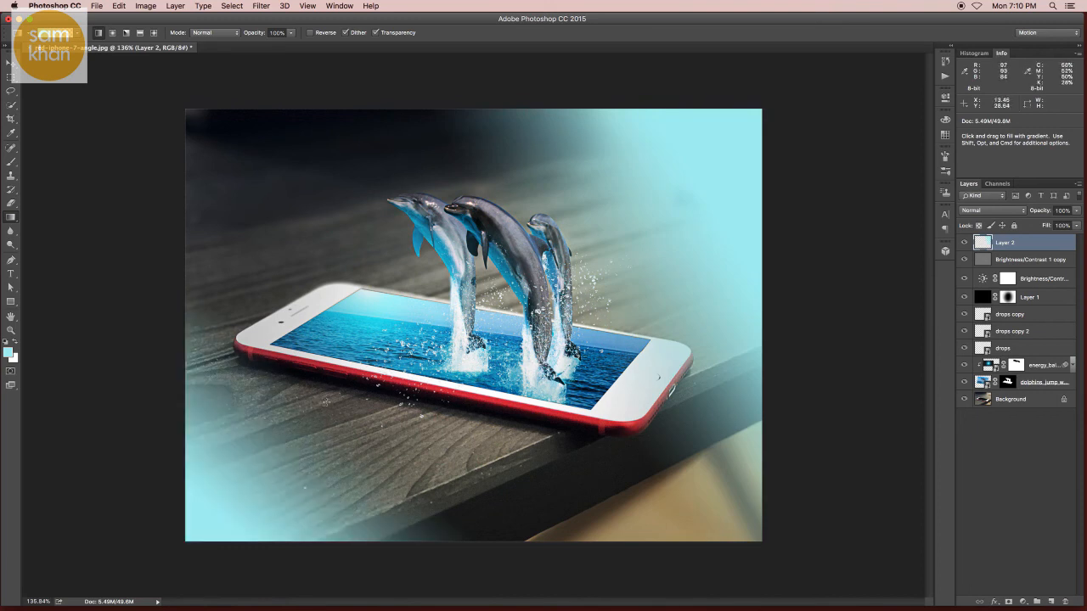
# - Lower the cyan gradient layer's opacity to 42%
pyautogui.press('v')
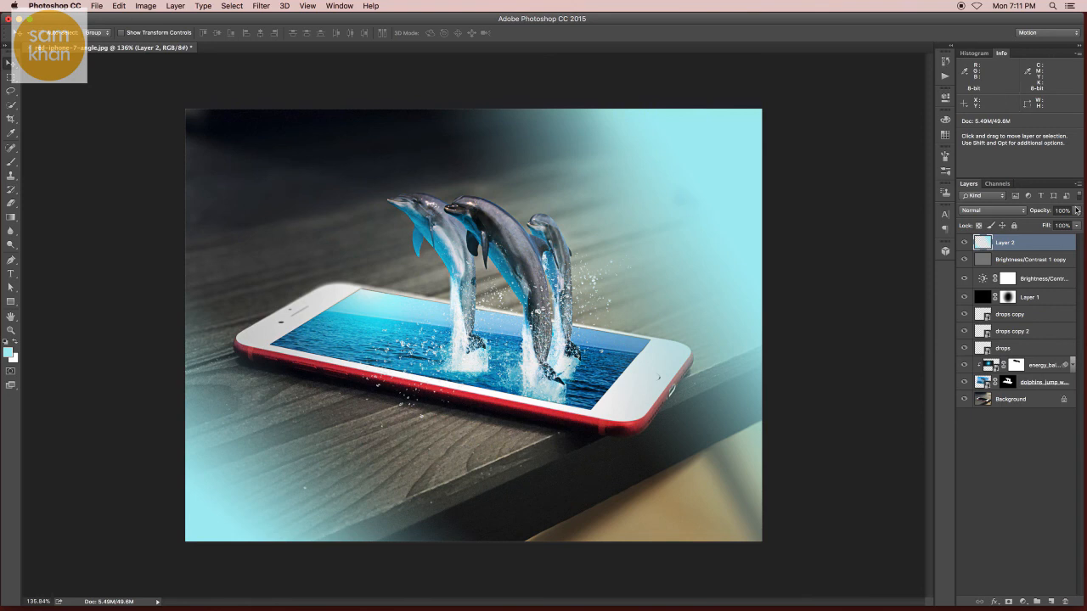
pyautogui.click(1075, 211)
pyautogui.moveTo(1058, 222); pyautogui.dragTo(1048, 225)
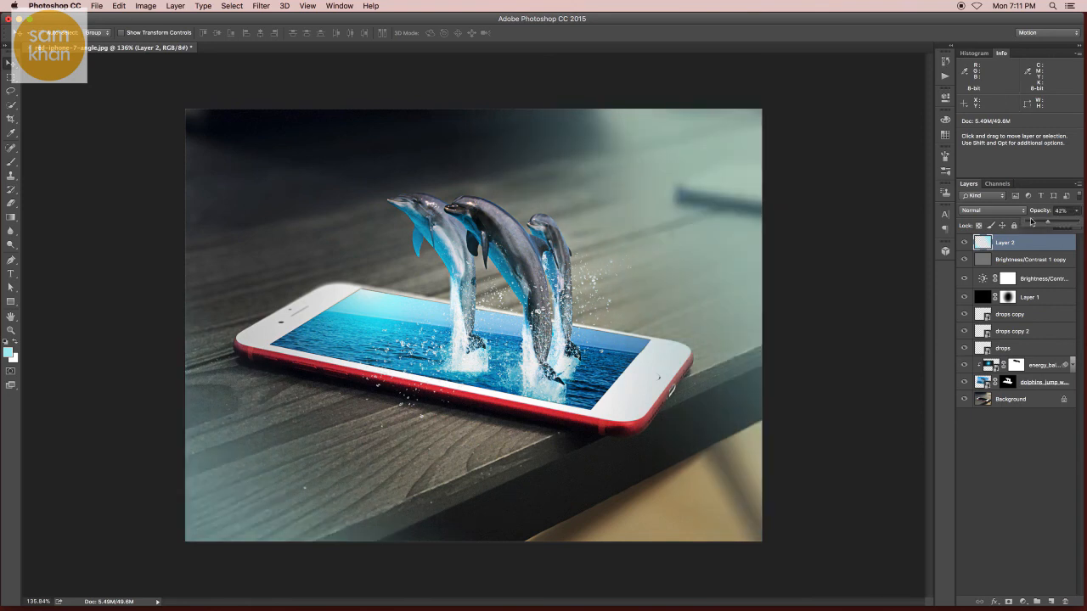
# - Try the Multiply, Linear Burn and Lighter Color blend modes on the cyan gradient layer
pyautogui.click(1010, 210)
pyautogui.click(986, 243)
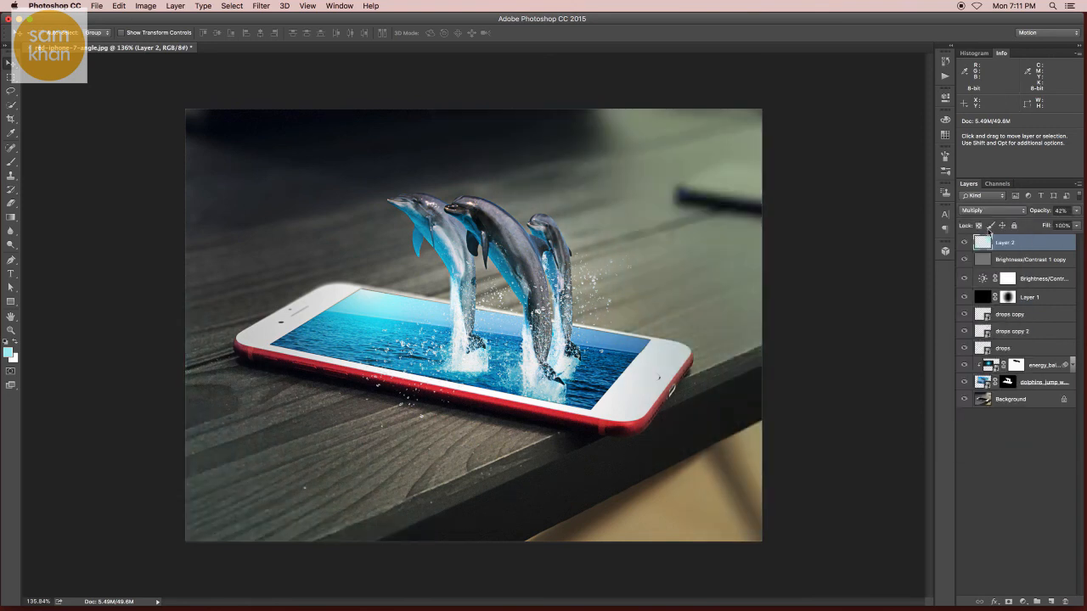
pyautogui.click(990, 211)
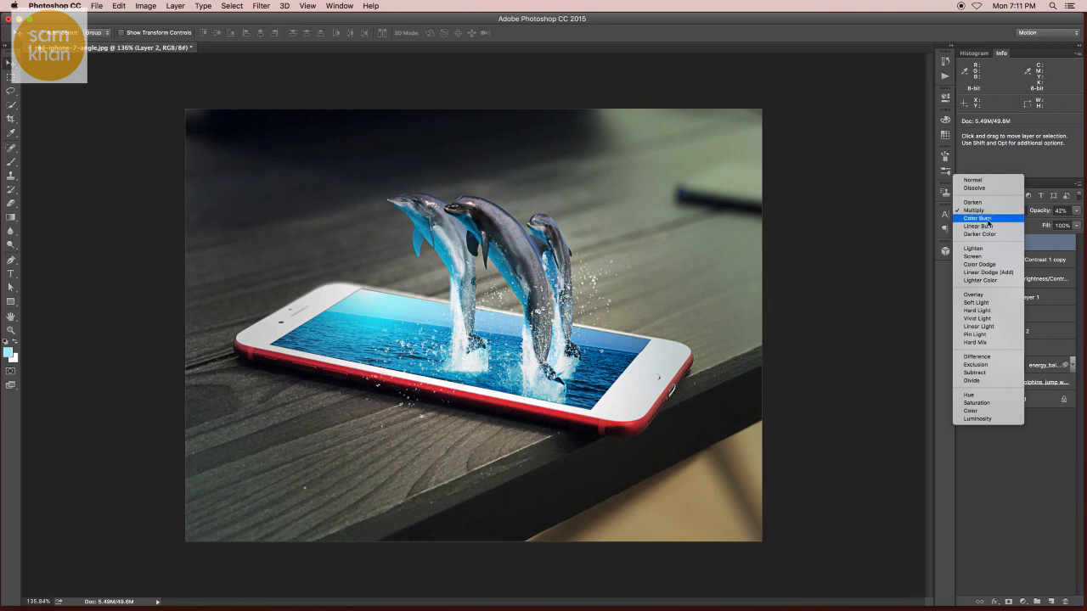
pyautogui.click(988, 222)
pyautogui.press('Down')
pyautogui.press('Down')
pyautogui.press('Down')
pyautogui.press('Down')
pyautogui.press('Down')
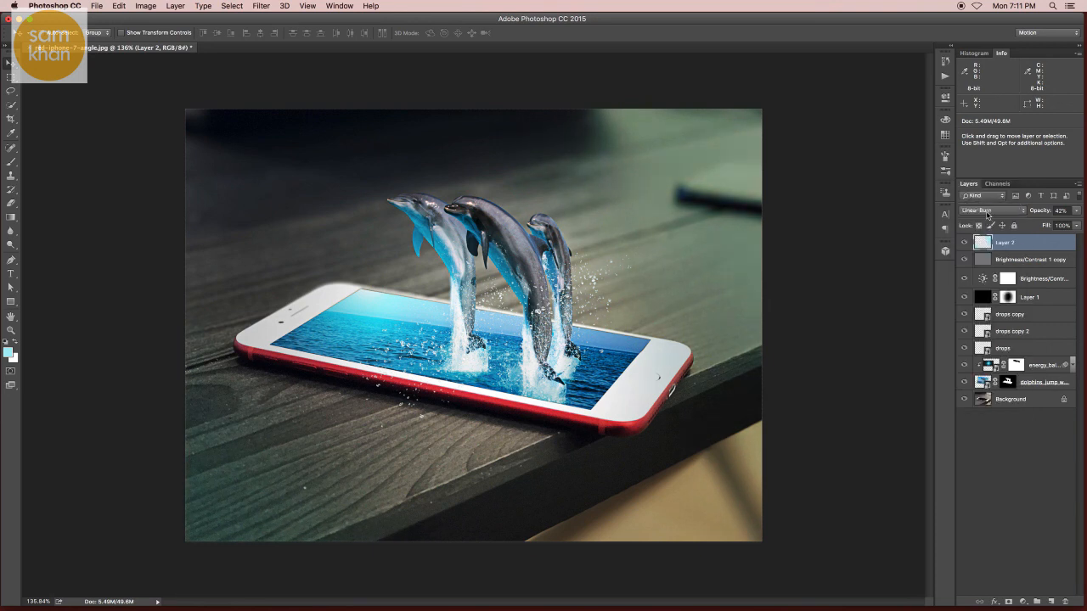
pyautogui.press('Down')
pyautogui.press('Down')
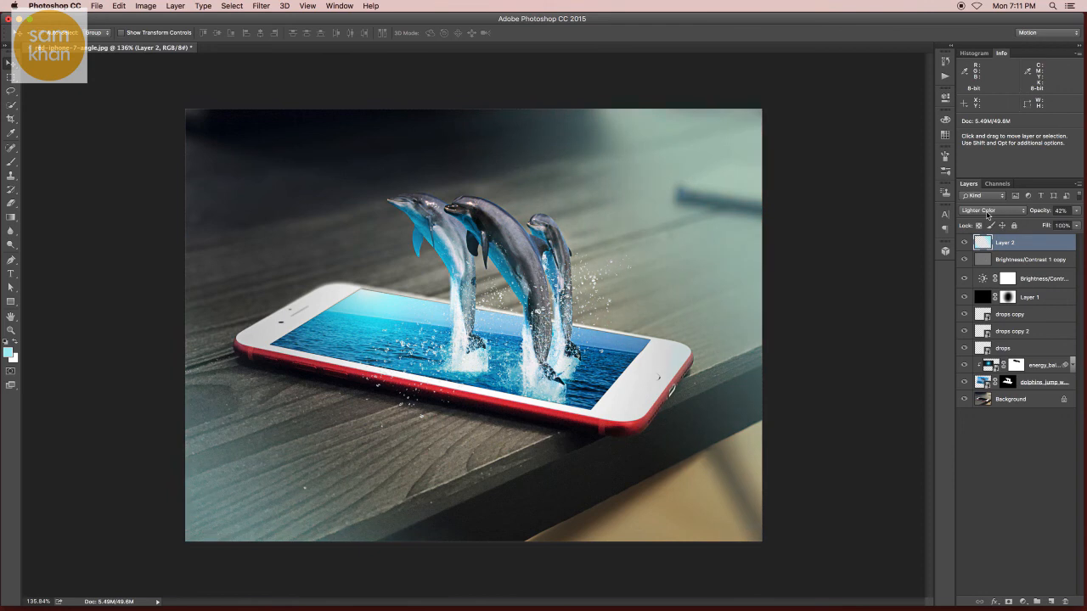
# - Set the gradient layer's blend mode to Overlay, comparing it with Lighter Color, and check the image with and without the layer
pyautogui.click(988, 214)
pyautogui.click(981, 224)
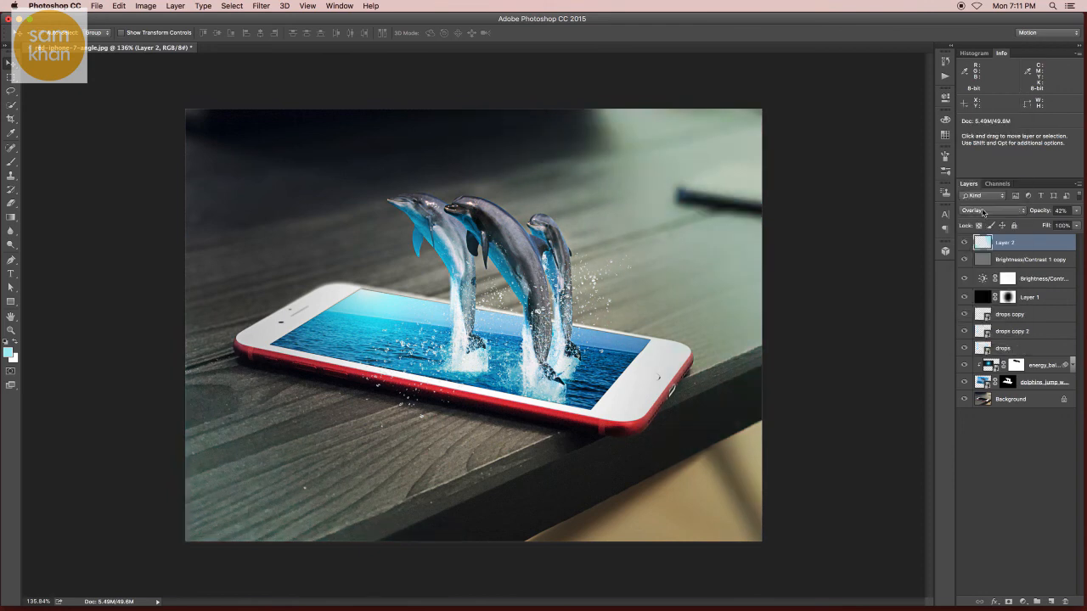
pyautogui.click(981, 213)
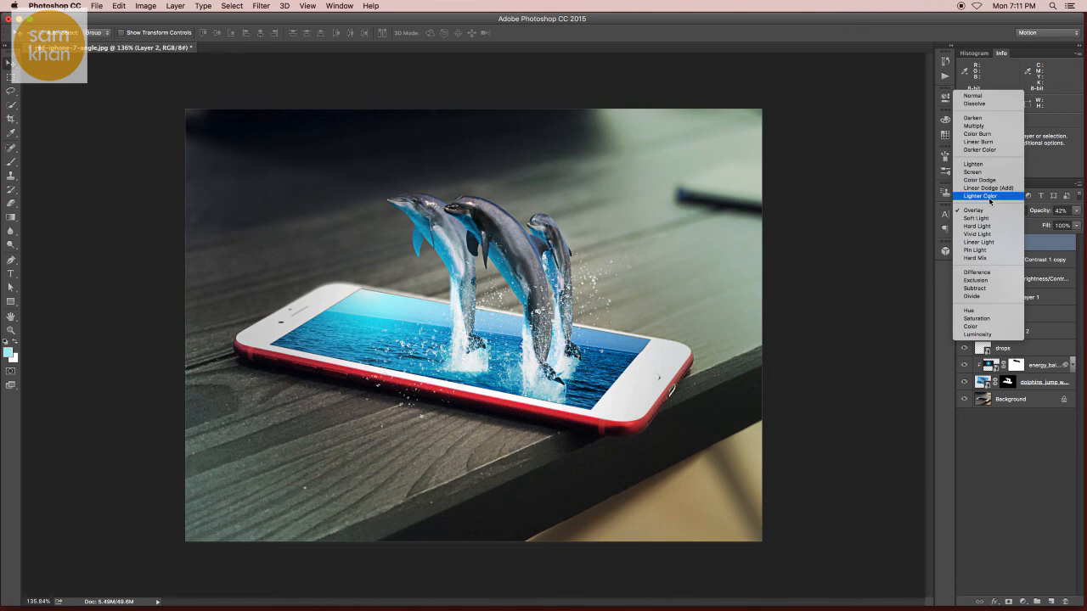
pyautogui.click(976, 197)
pyautogui.click(976, 212)
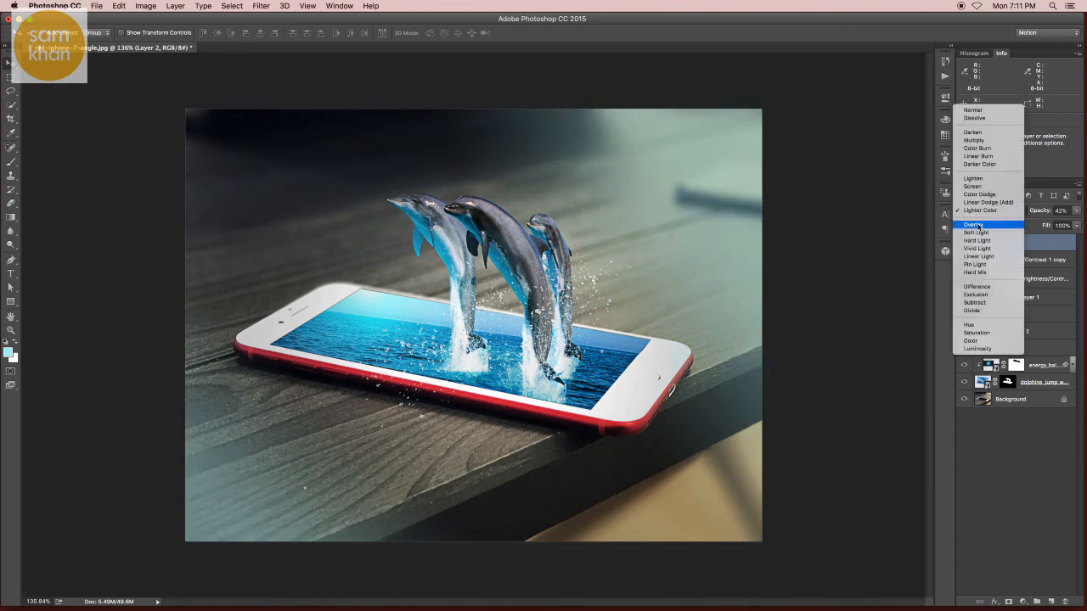
pyautogui.click(980, 225)
pyautogui.click(962, 243)
pyautogui.click(962, 243)
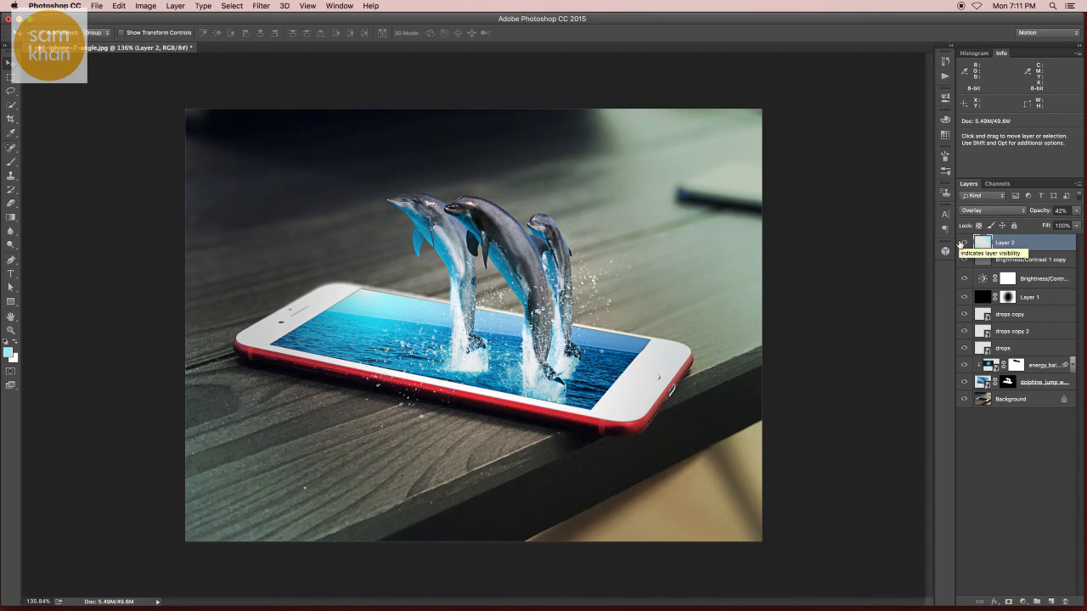
# - Hide the interface panels and fit the whole image to the screen to review the finished composite
pyautogui.press('super+0')
pyautogui.press('Tab')
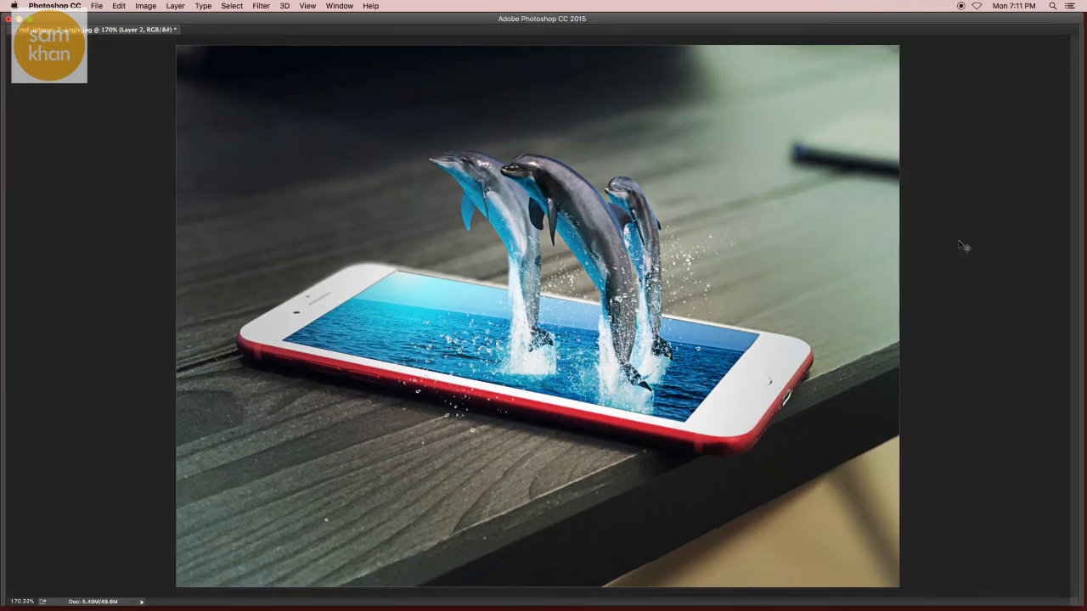
pyautogui.press('super+0')
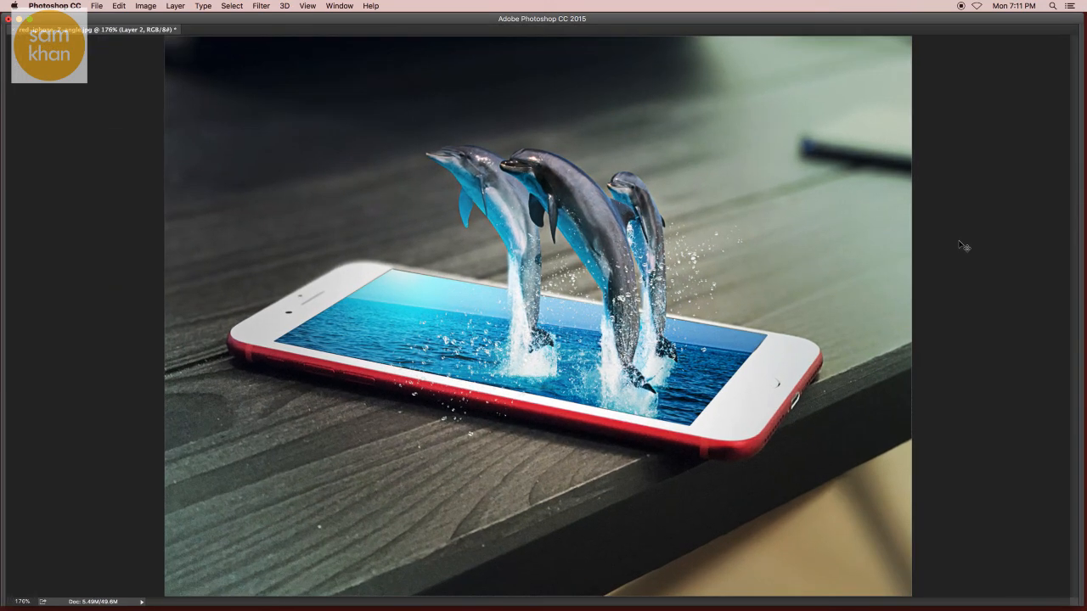